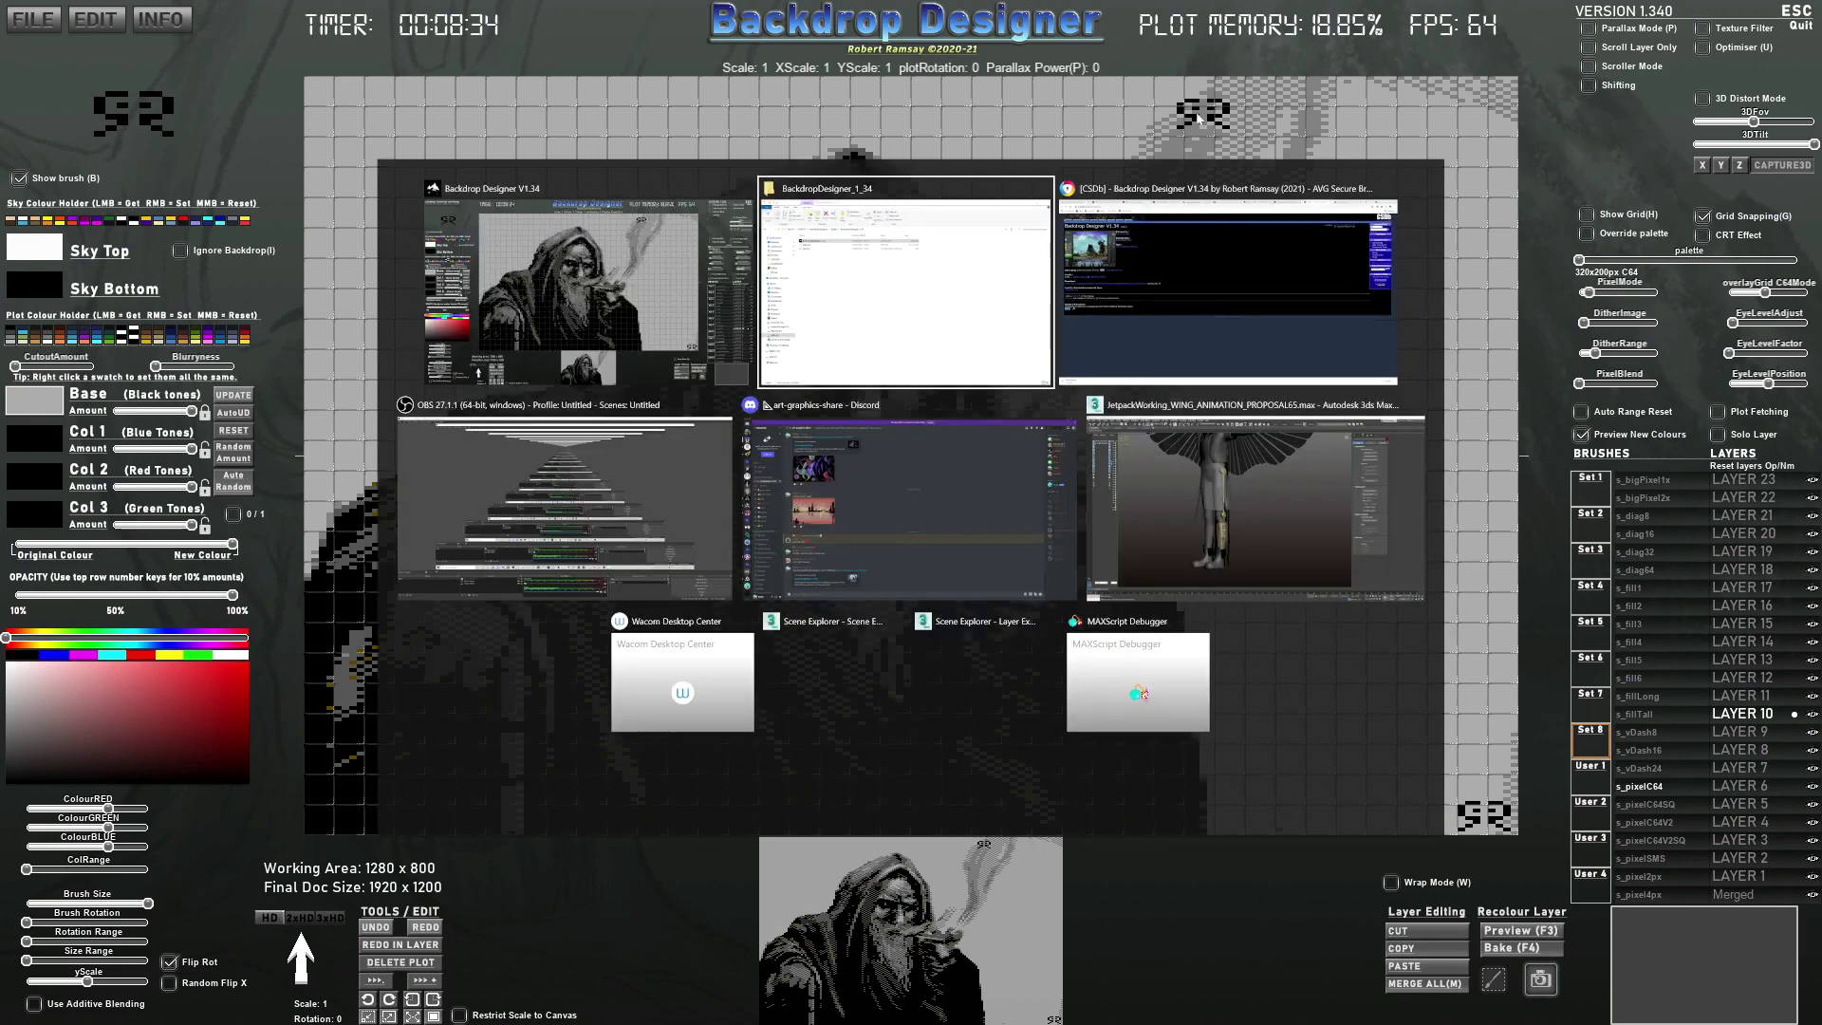
Switch to the Chrome browser, open mcdraw.xyz in a new tab and dismiss the welcome screen.
key(alt+Tab)
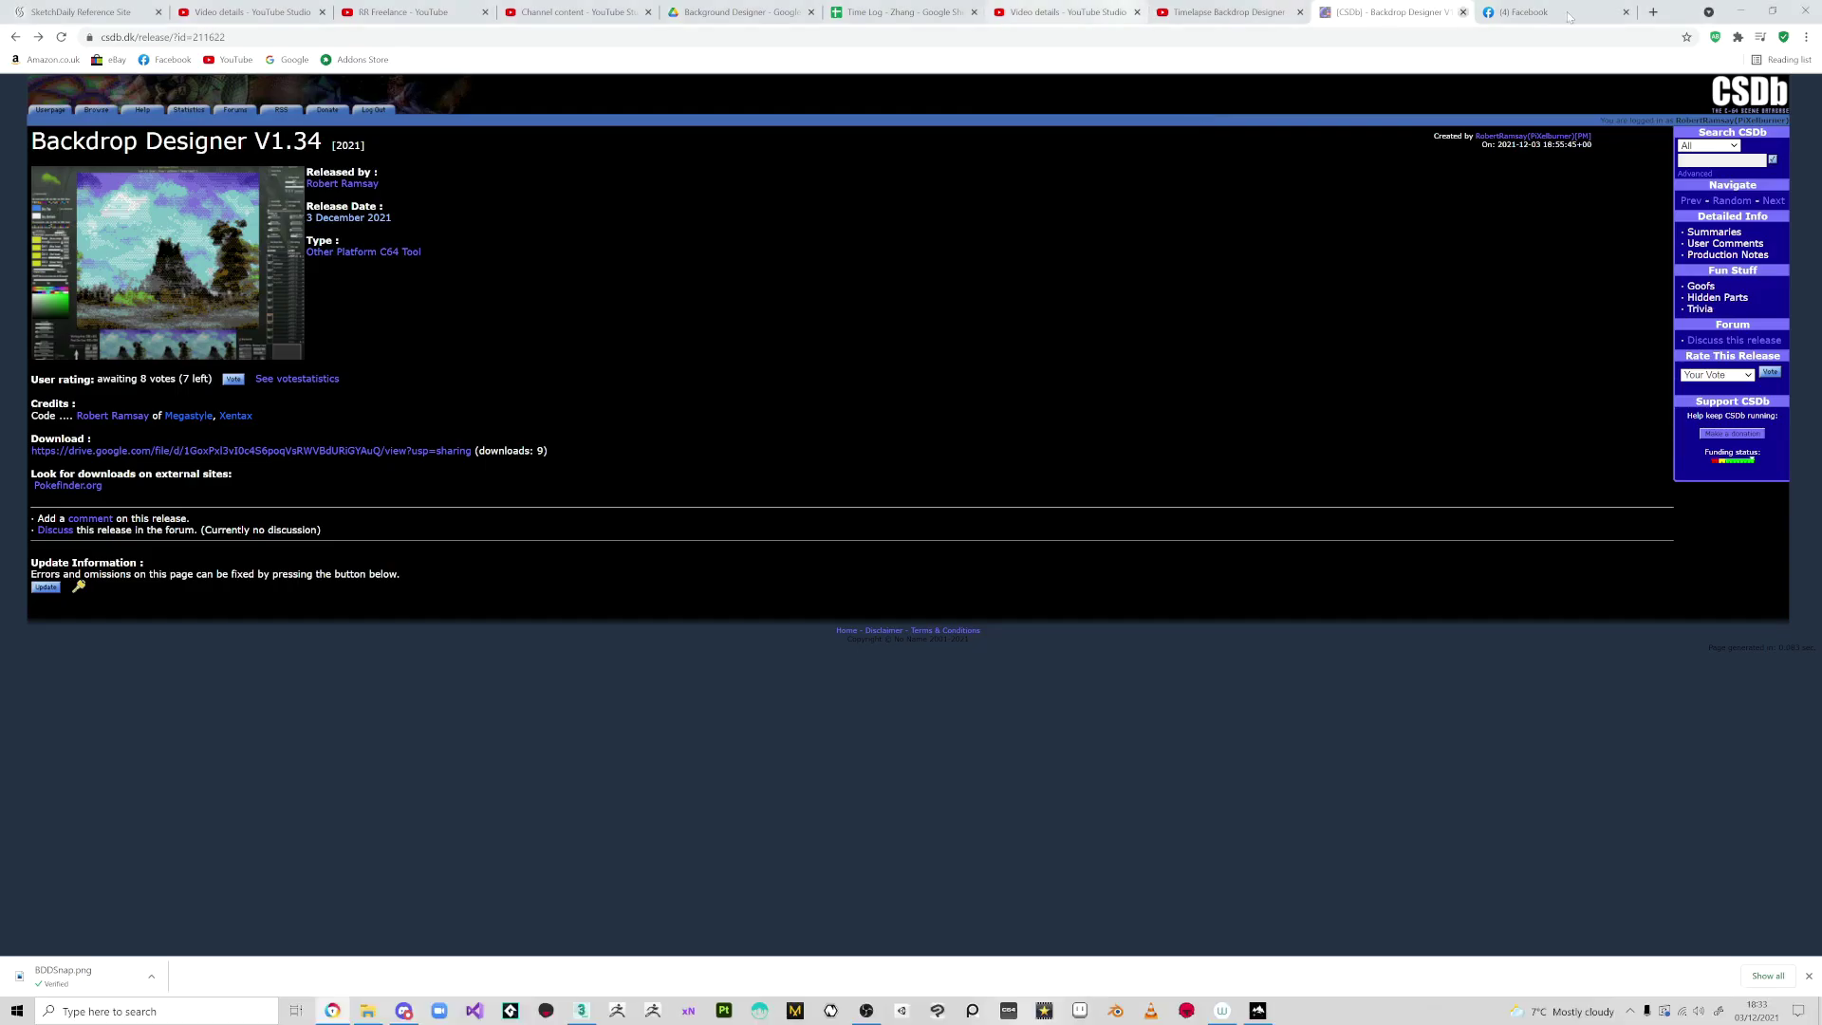
click(1654, 12)
text(mcdraw.xyz)
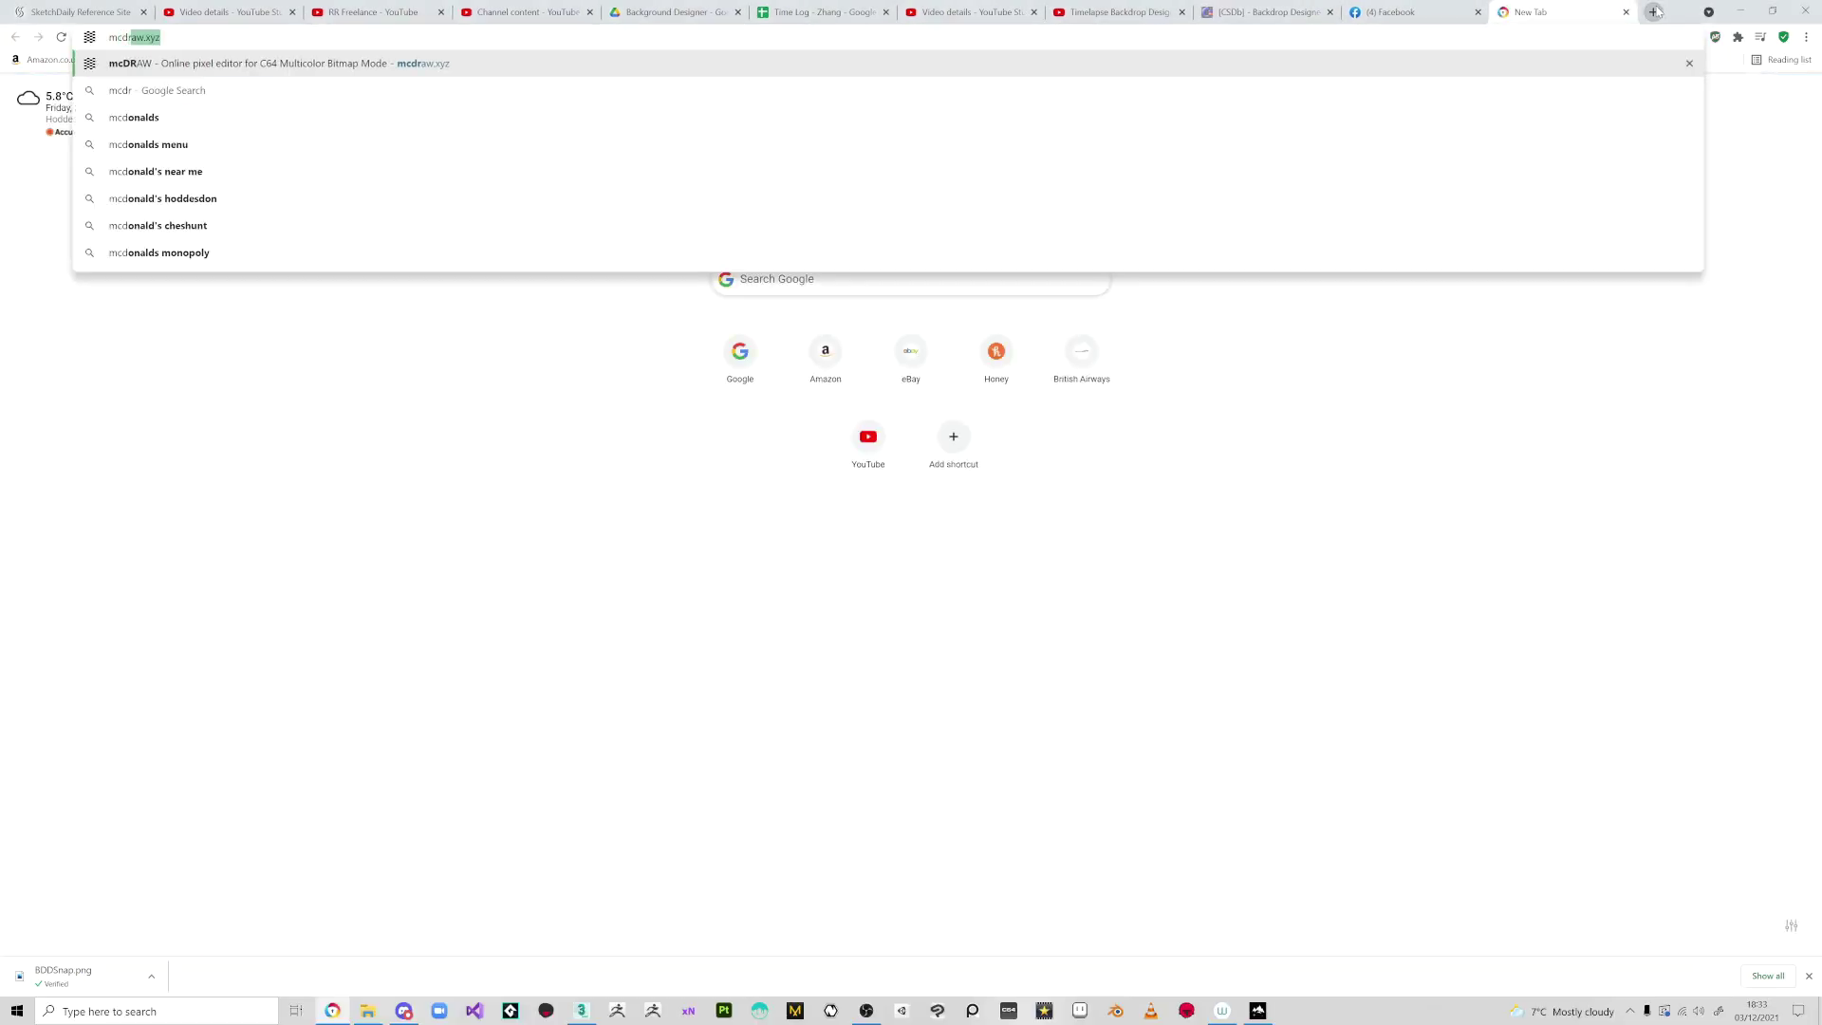
key(Return)
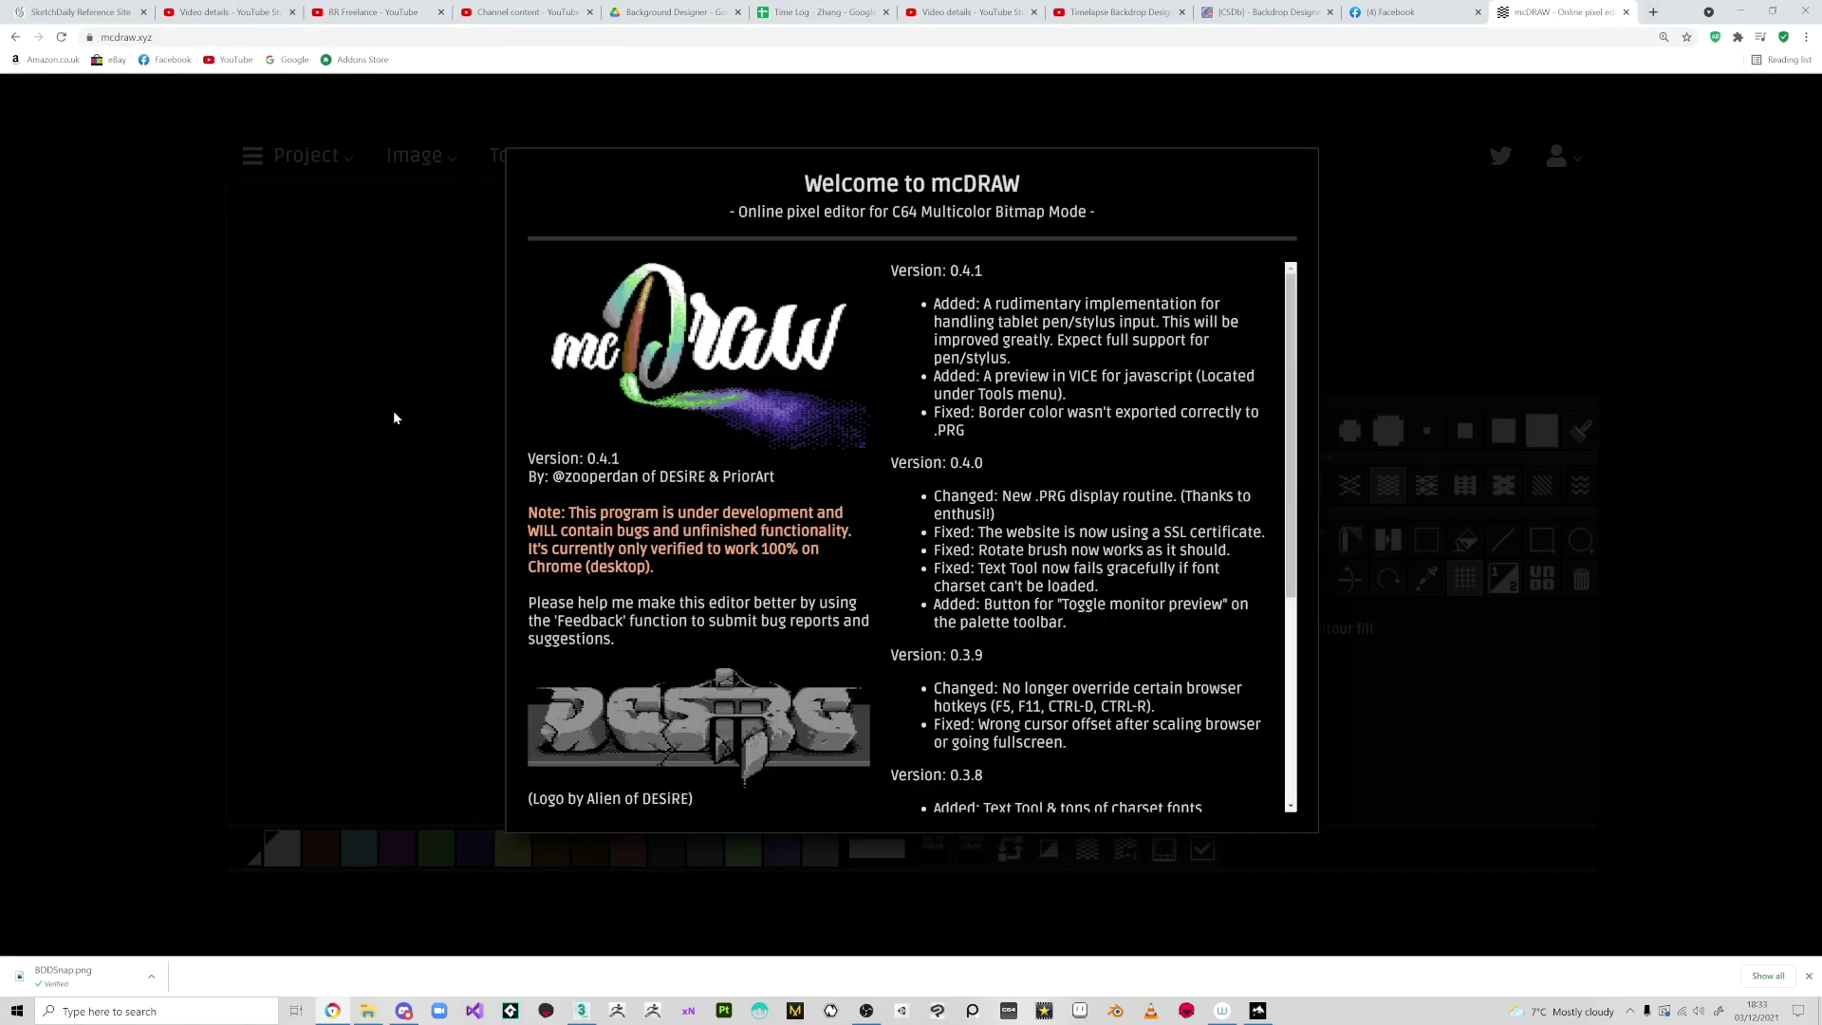
click(395, 414)
click(437, 163)
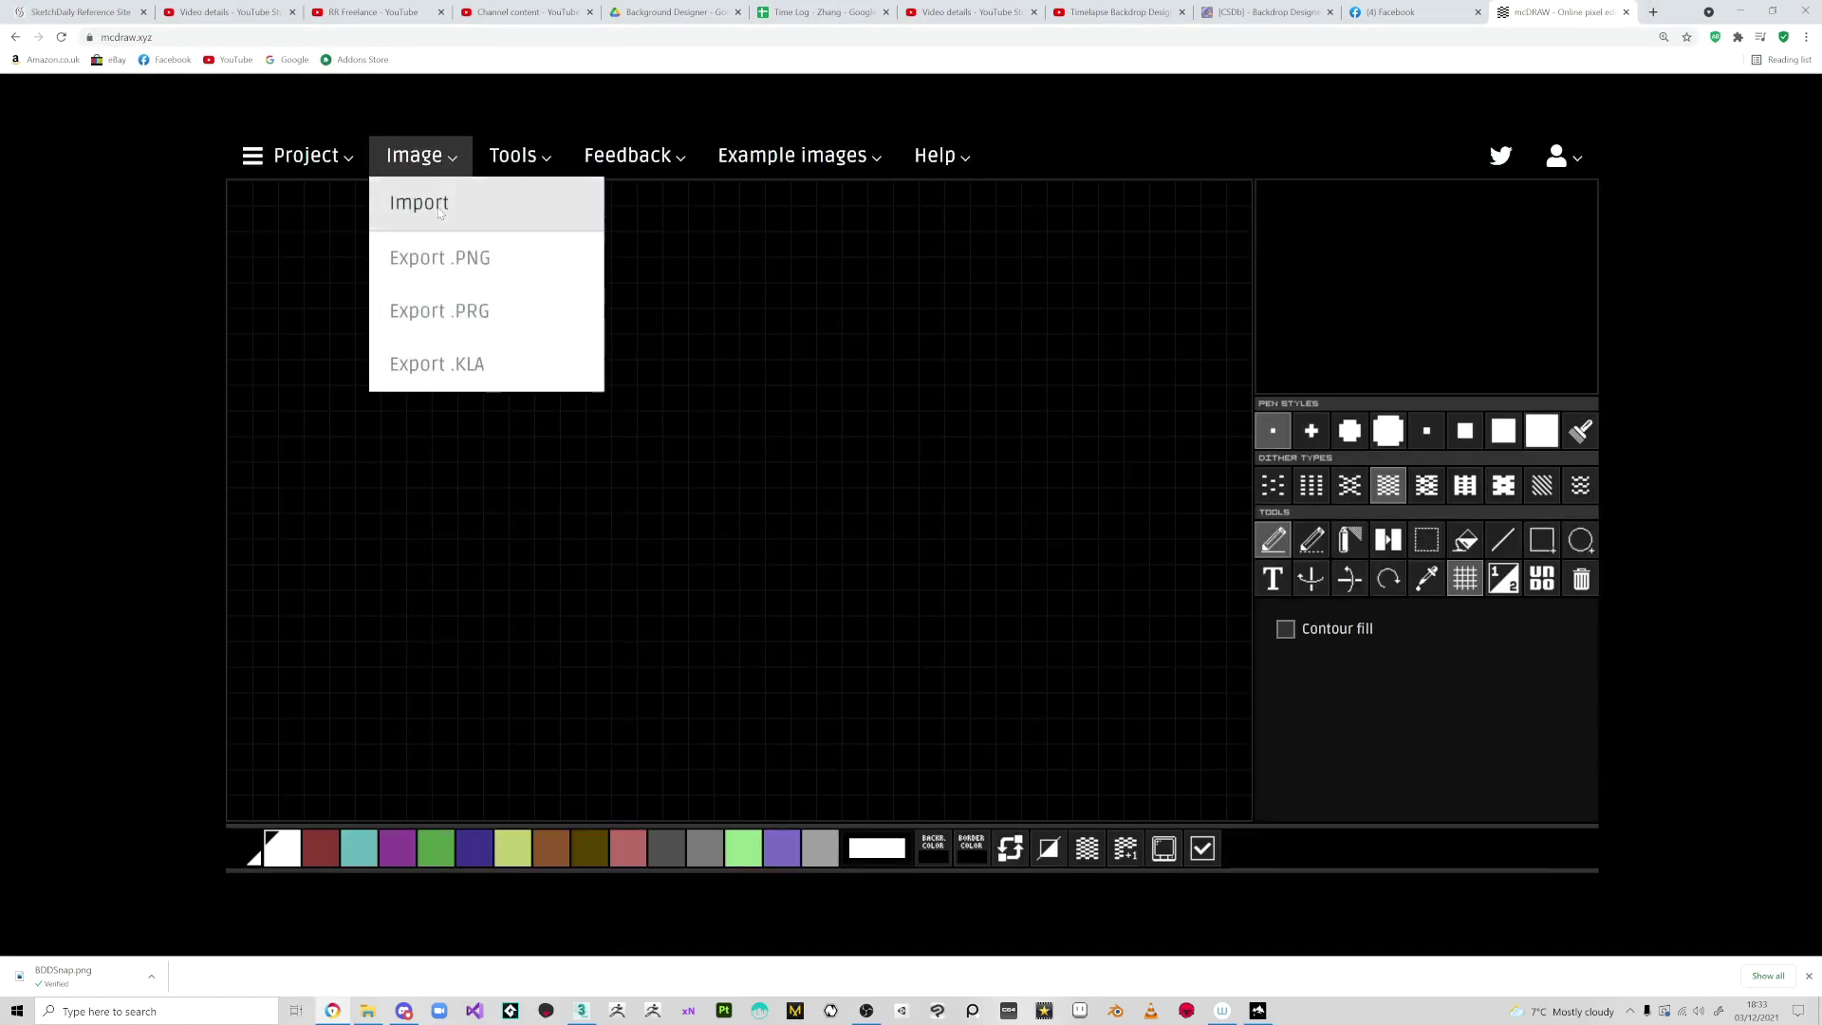
click(442, 204)
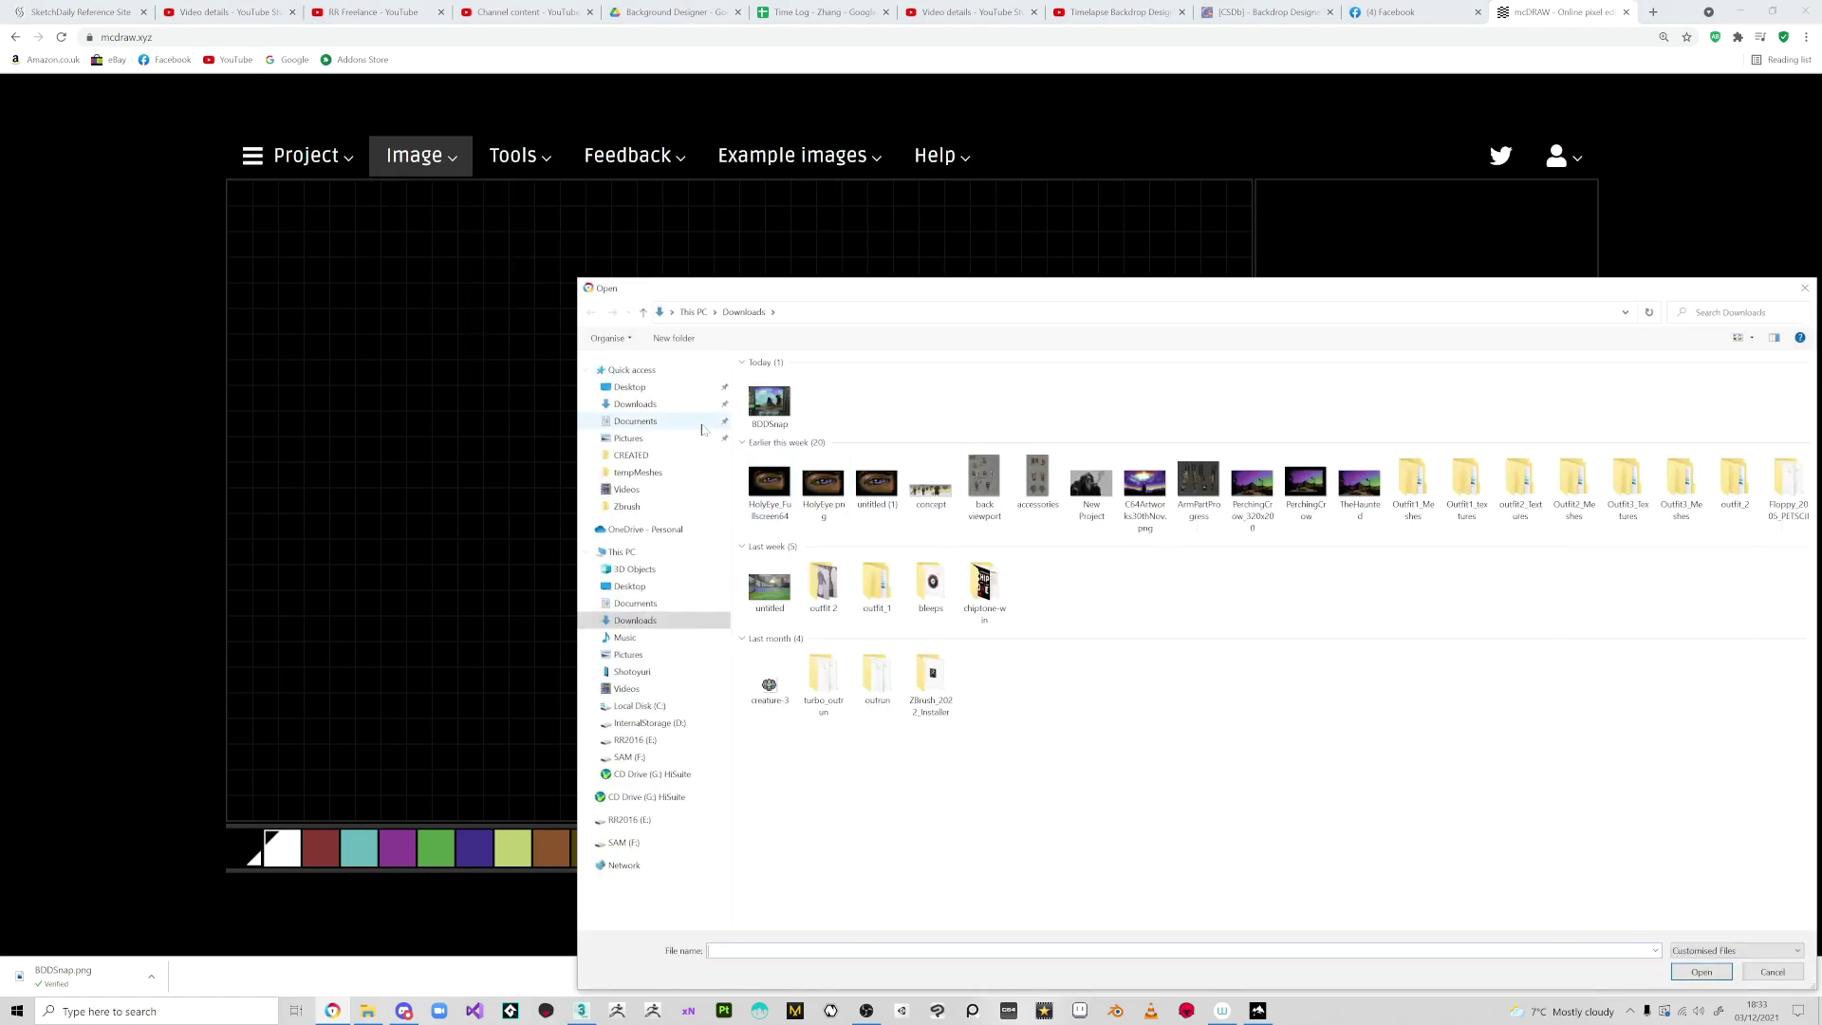
click(678, 376)
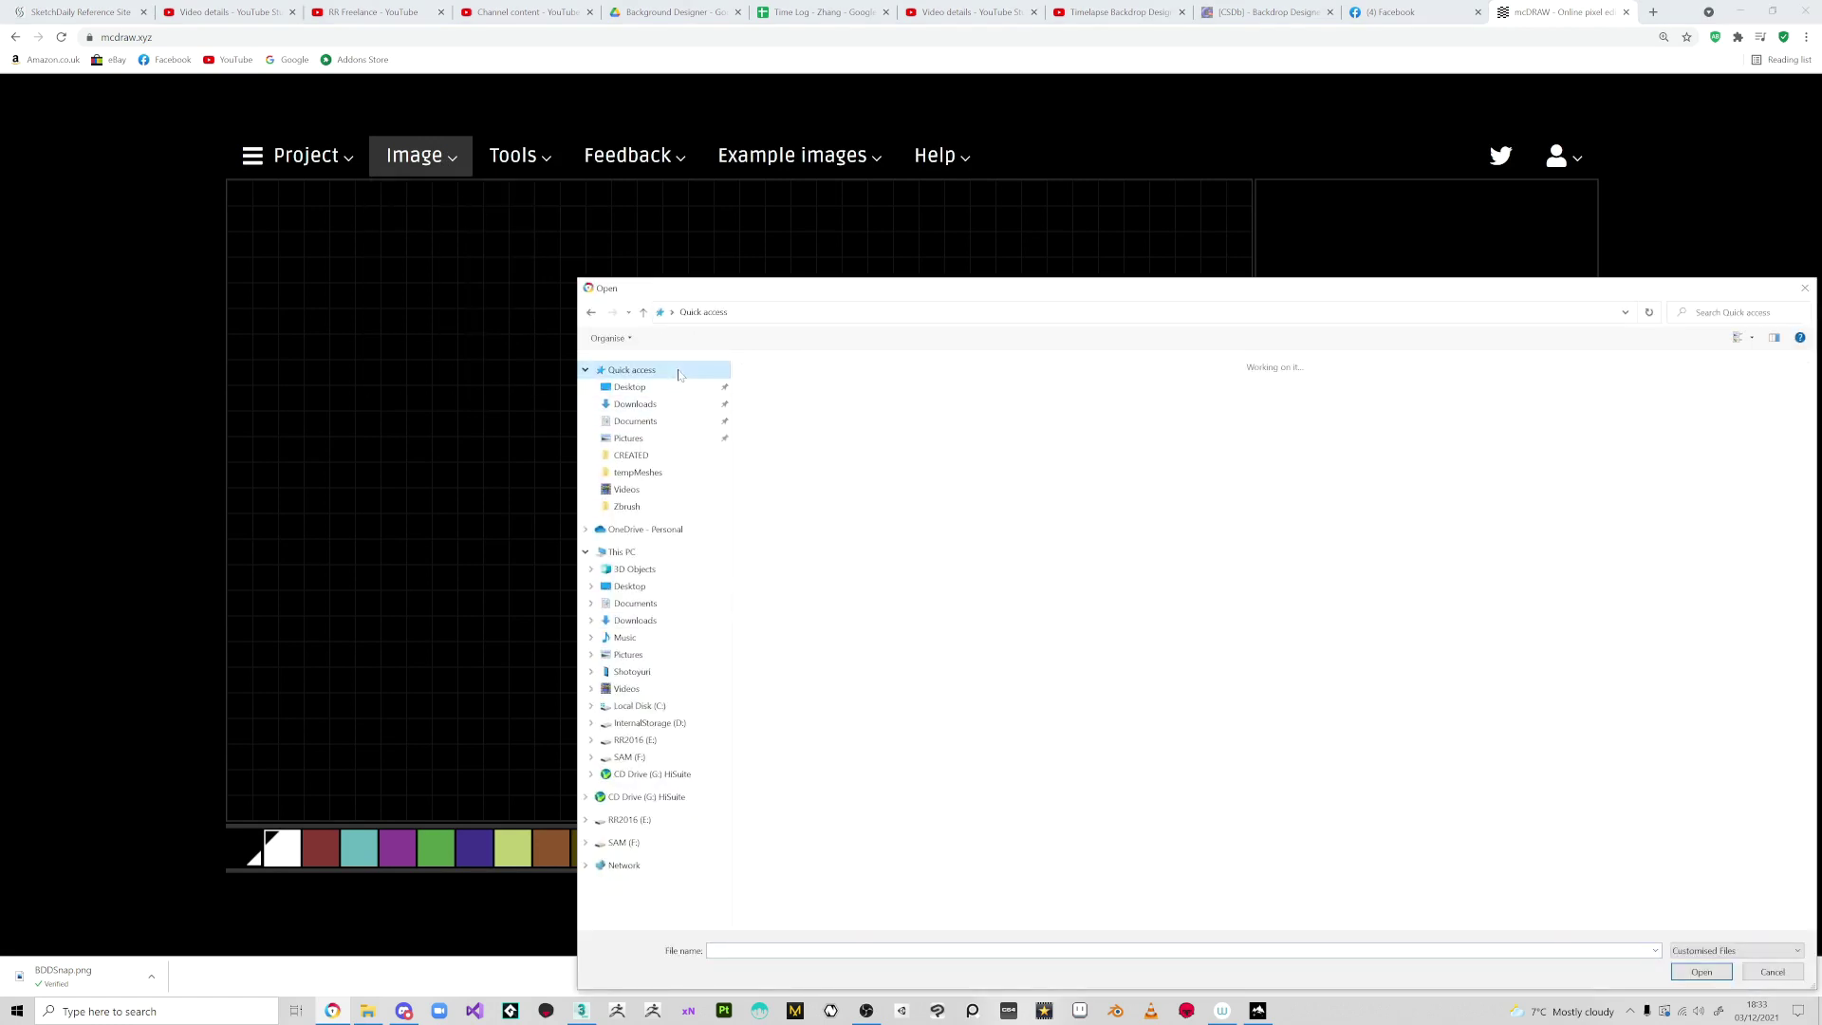
click(669, 757)
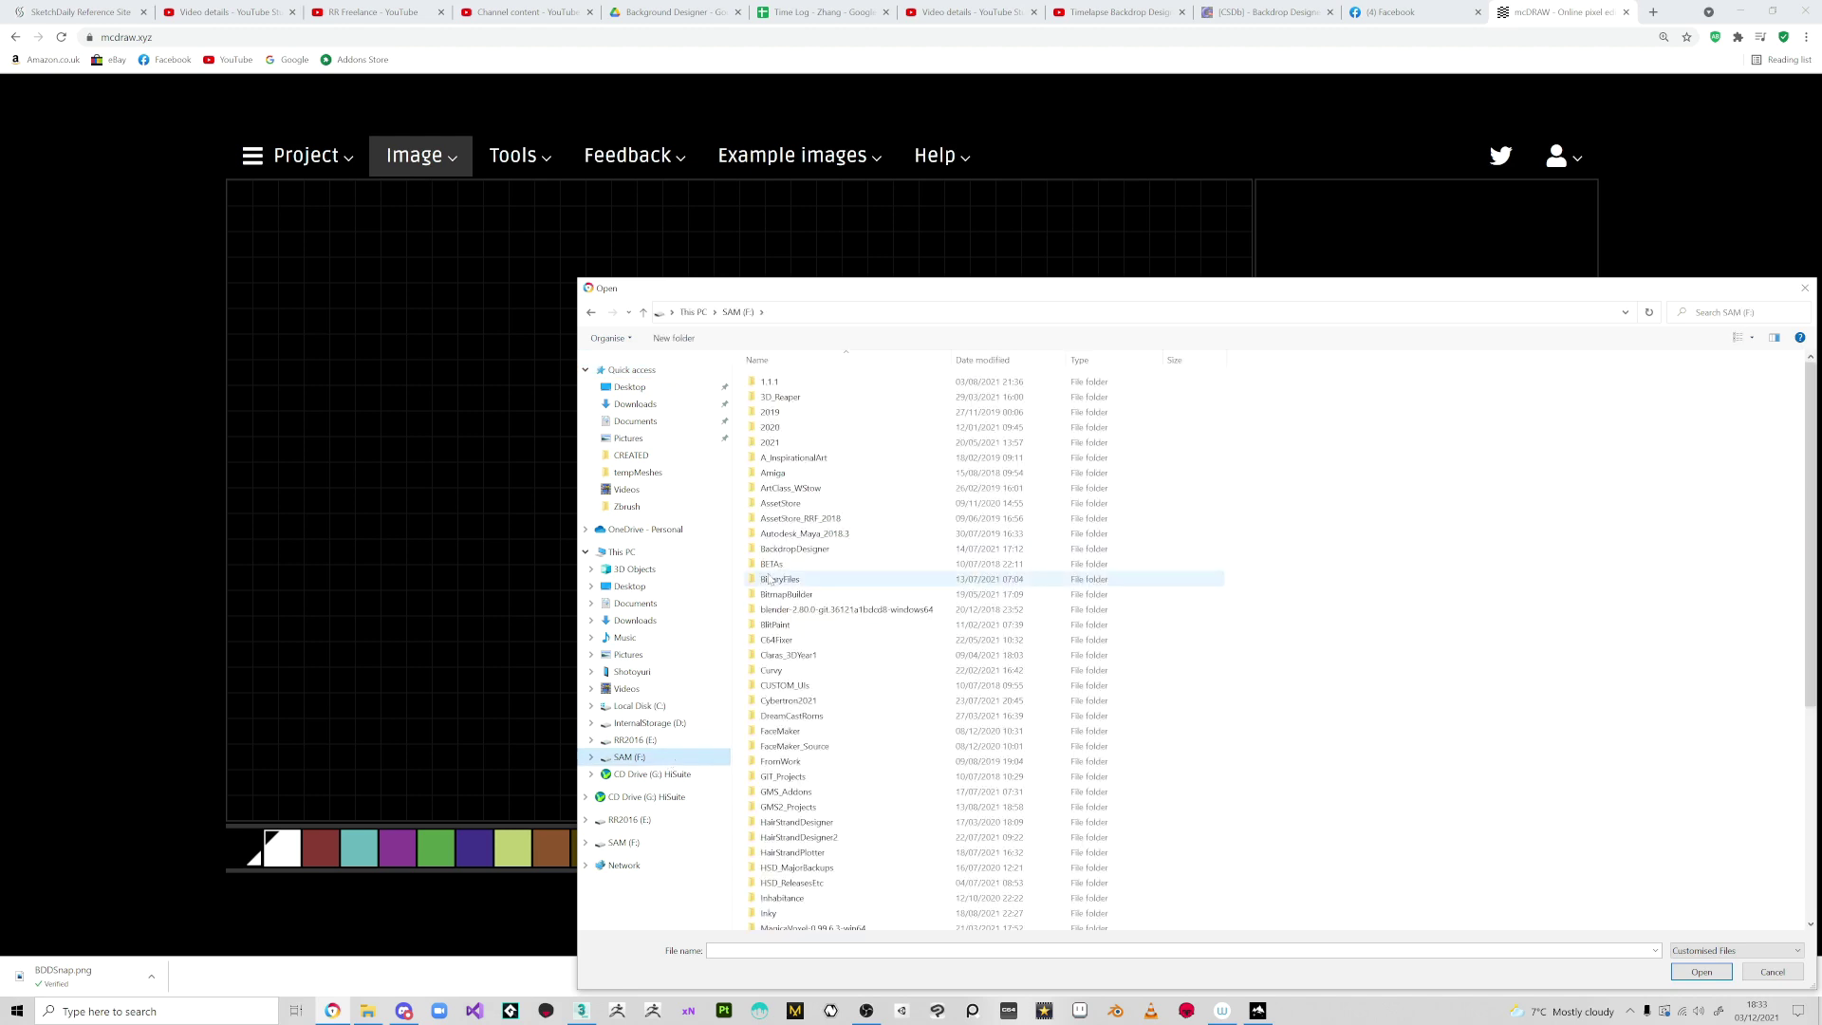
double_click(778, 551)
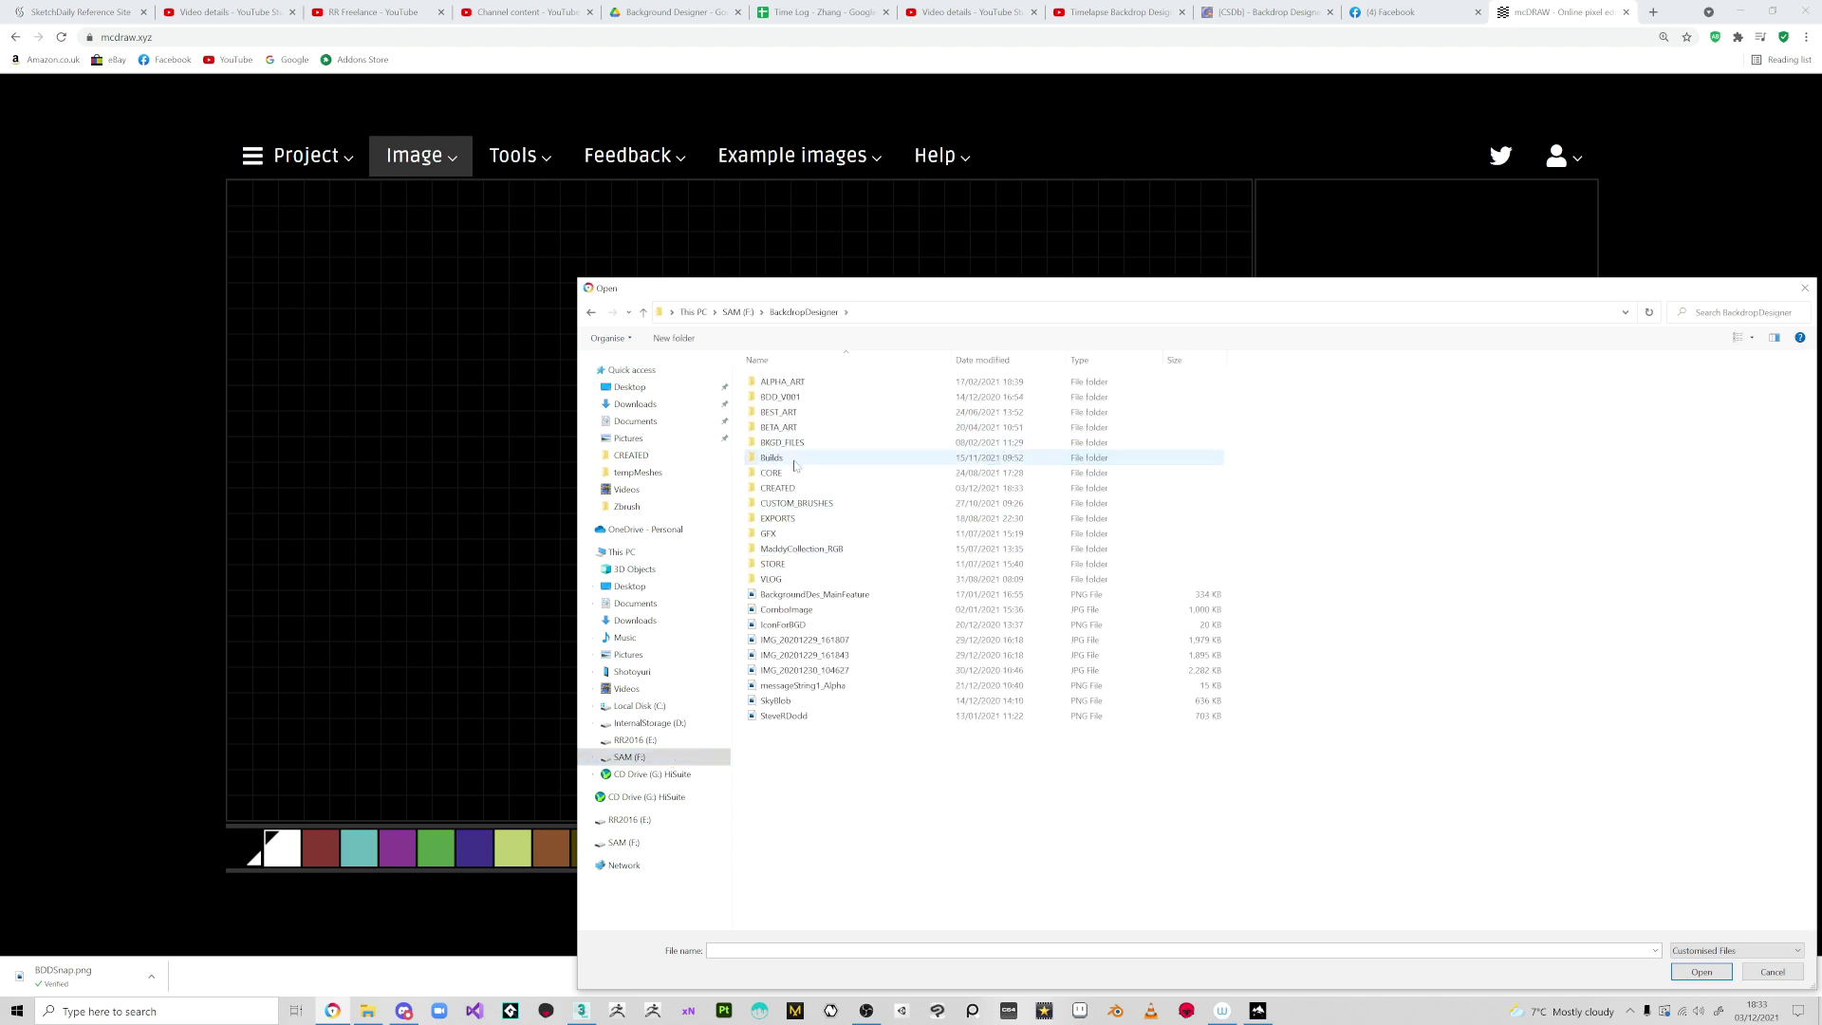
double_click(797, 488)
double_click(857, 407)
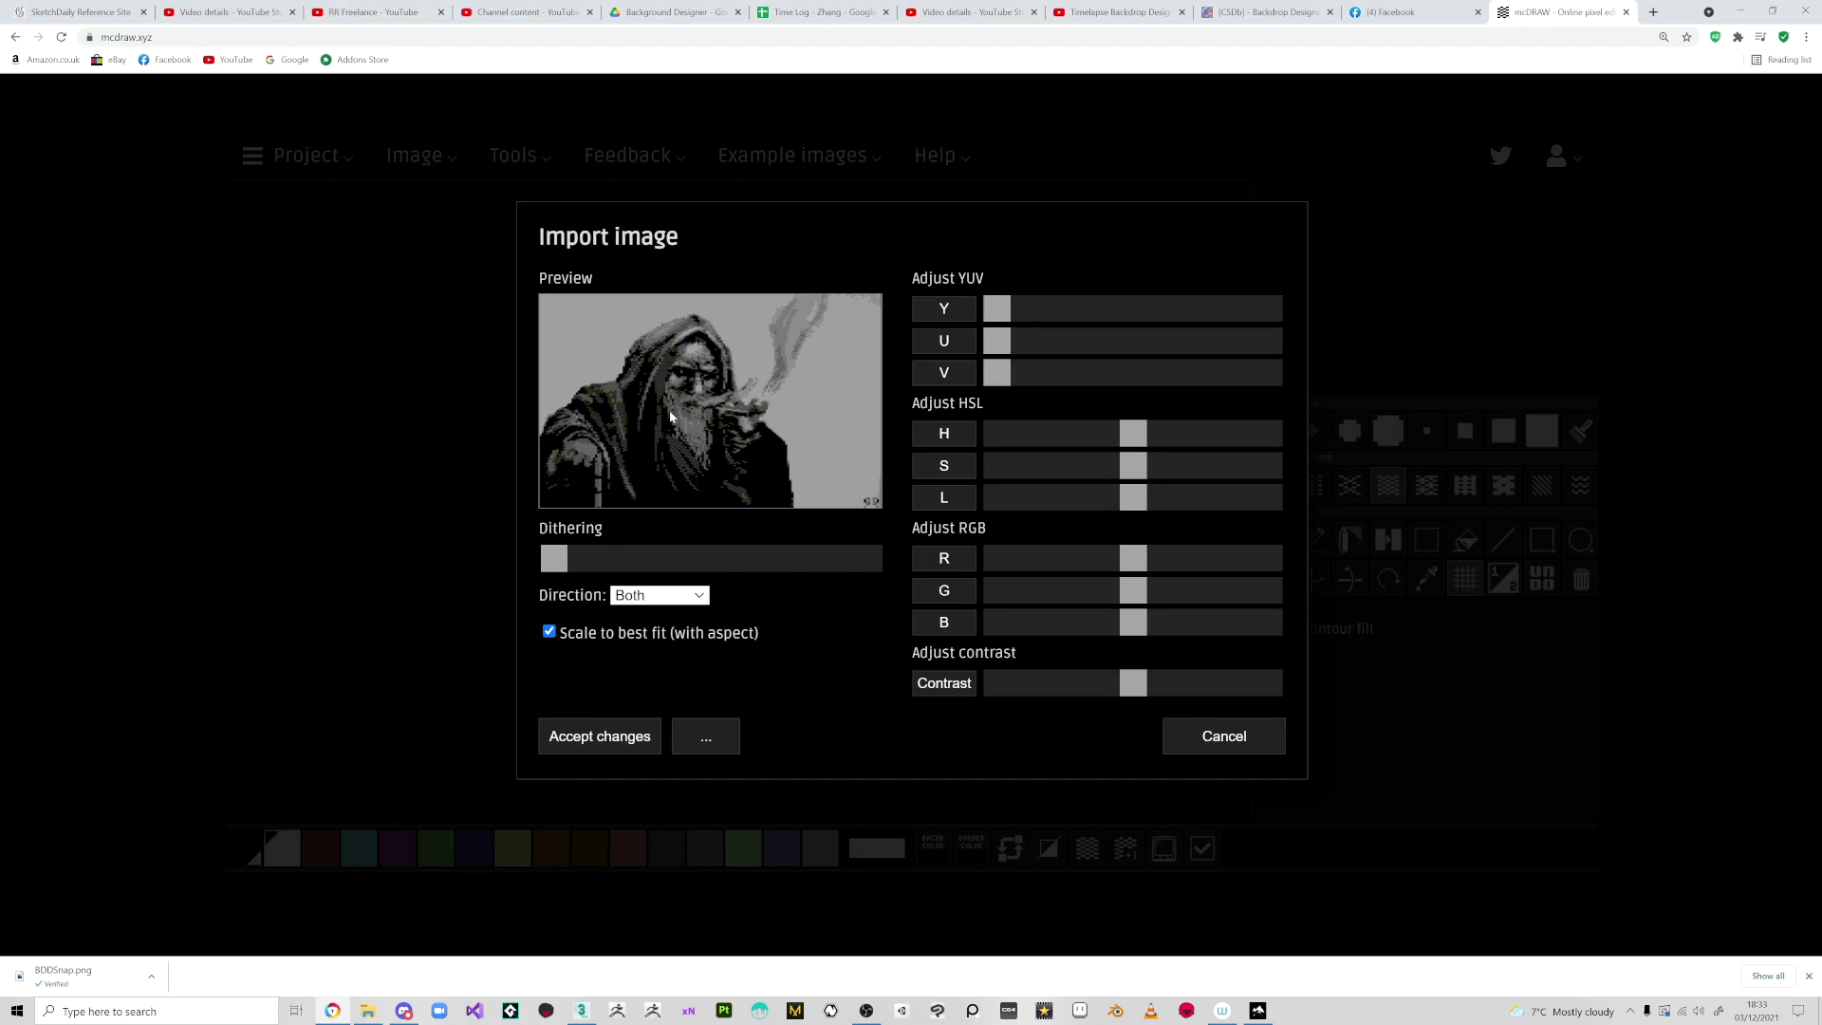
click(1270, 745)
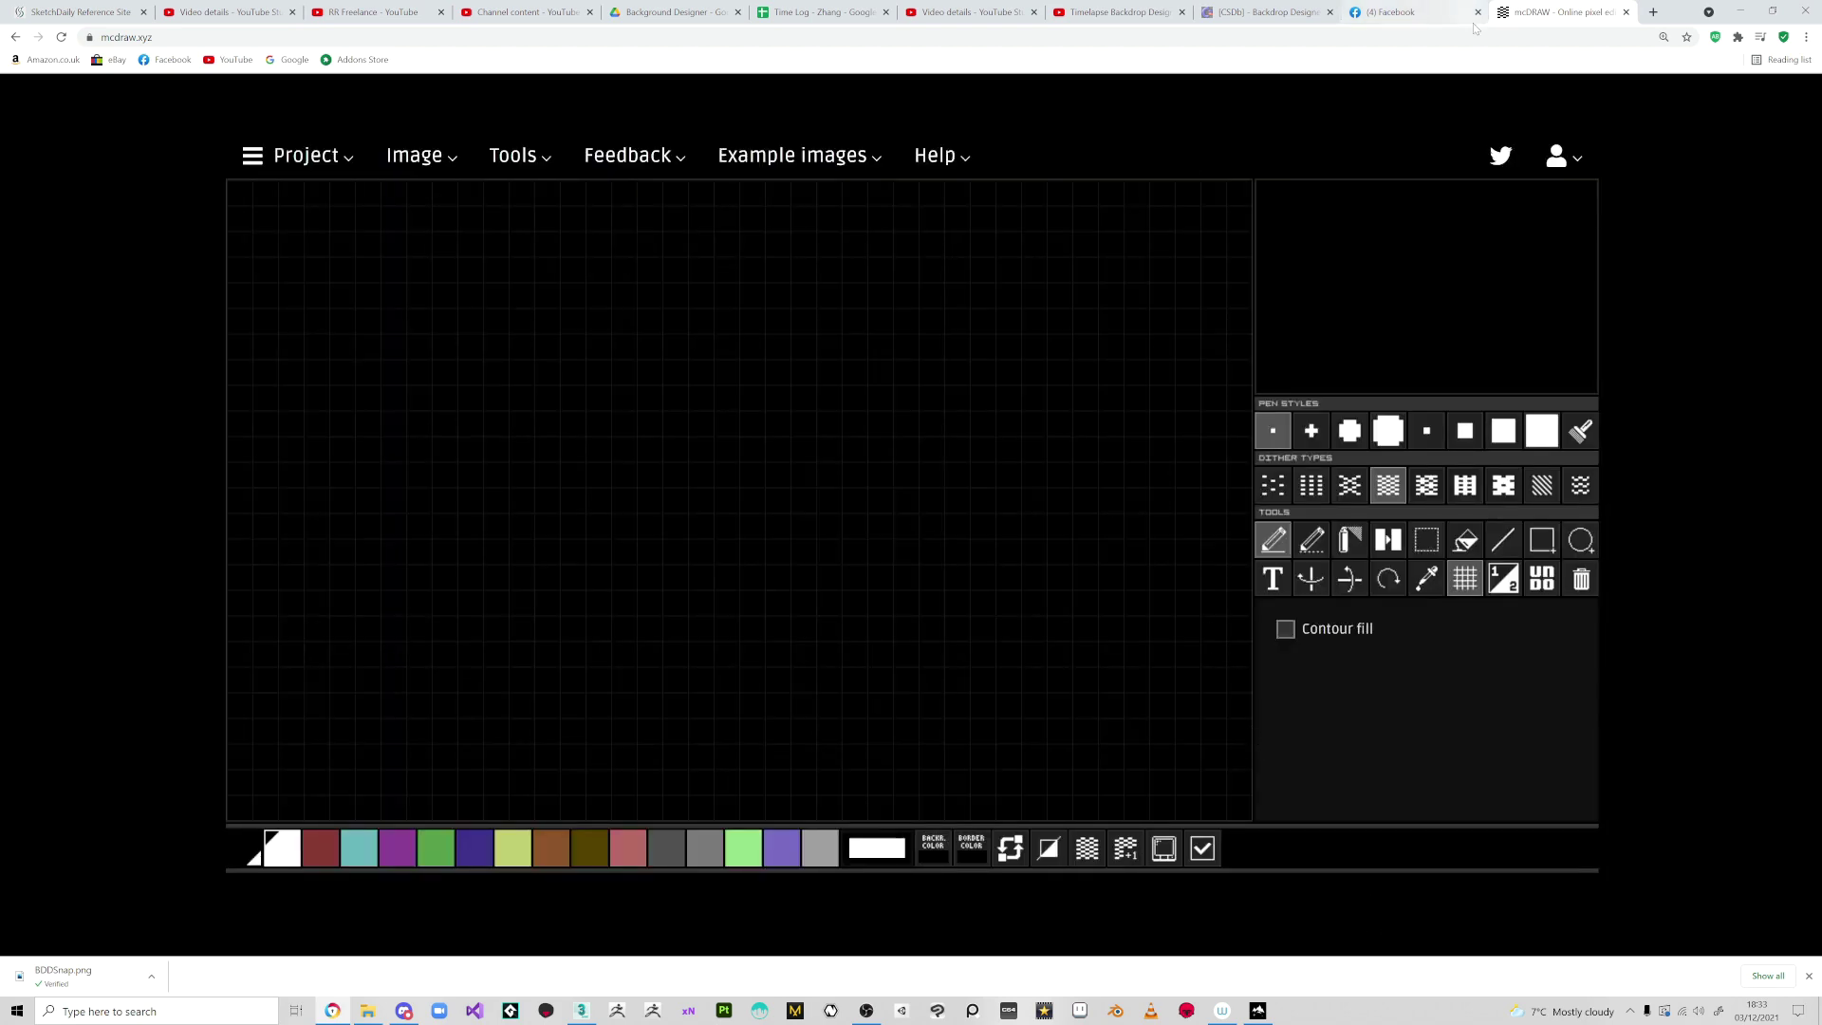
Open Photopea in a new browser tab and load the OldSmoker_PixelArt image from the CREATED folder.
click(1652, 12)
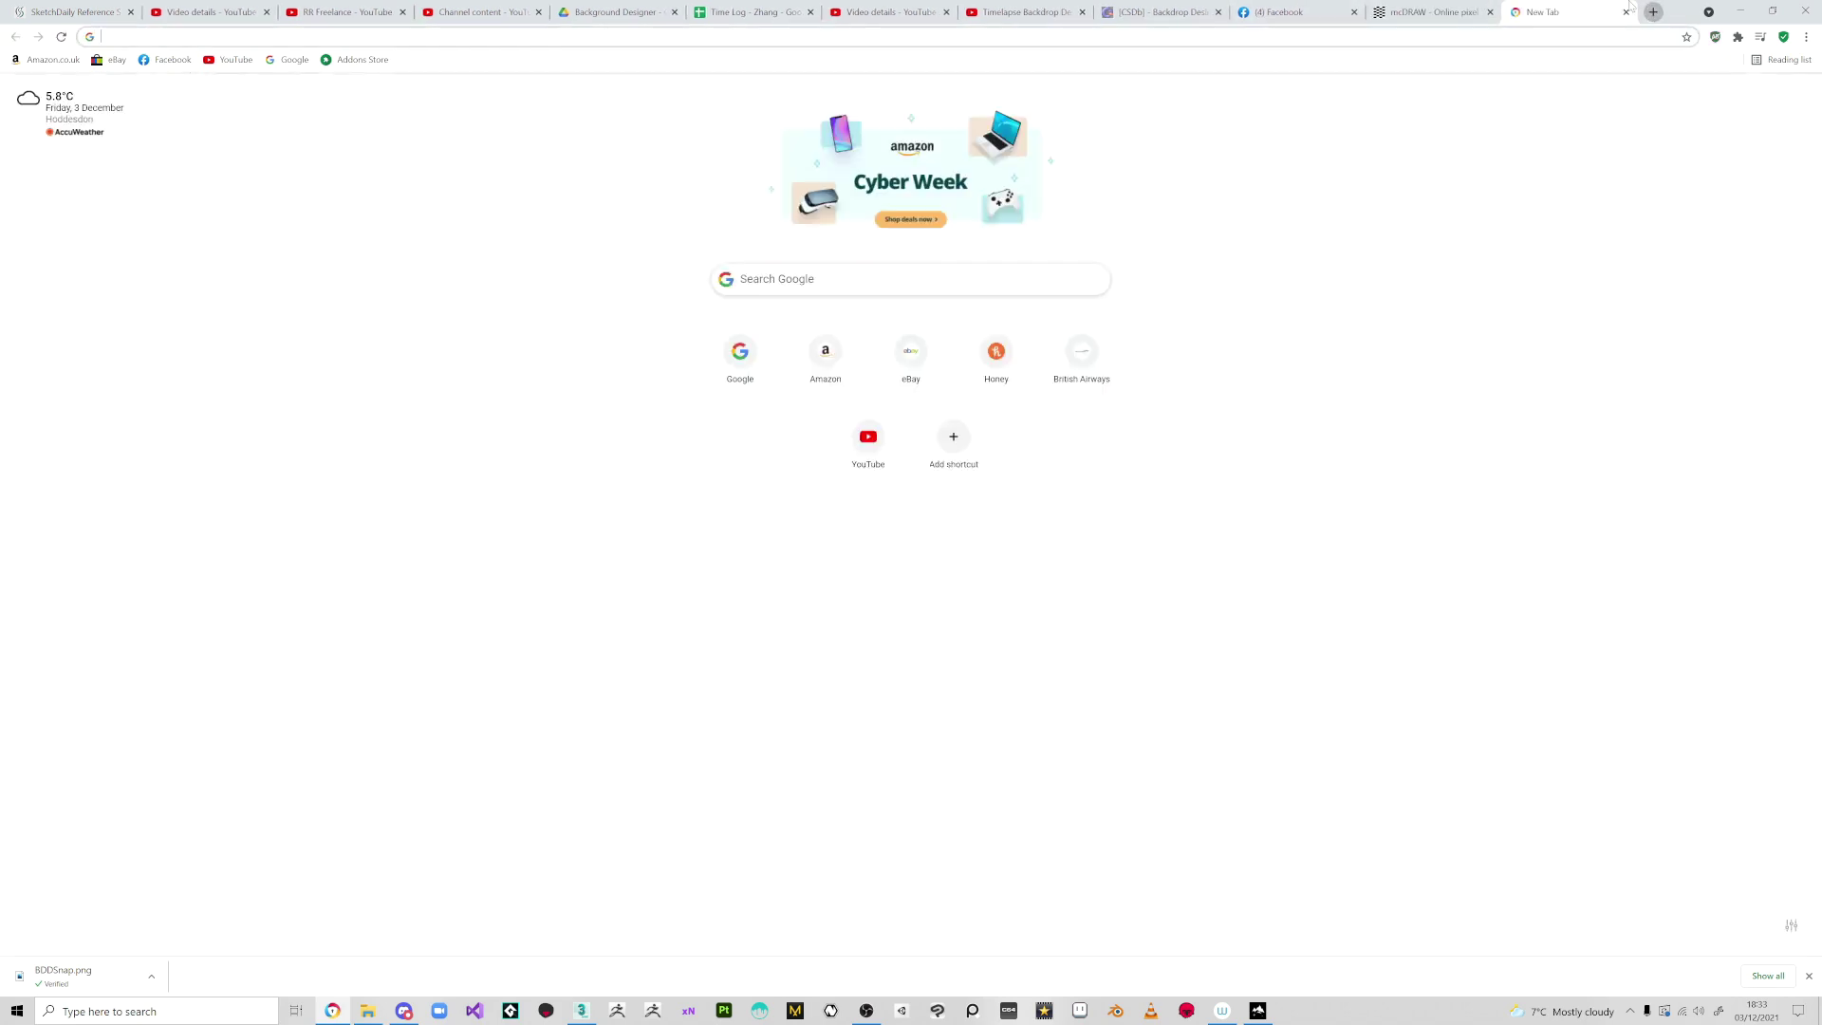
text(photope)
key(Return)
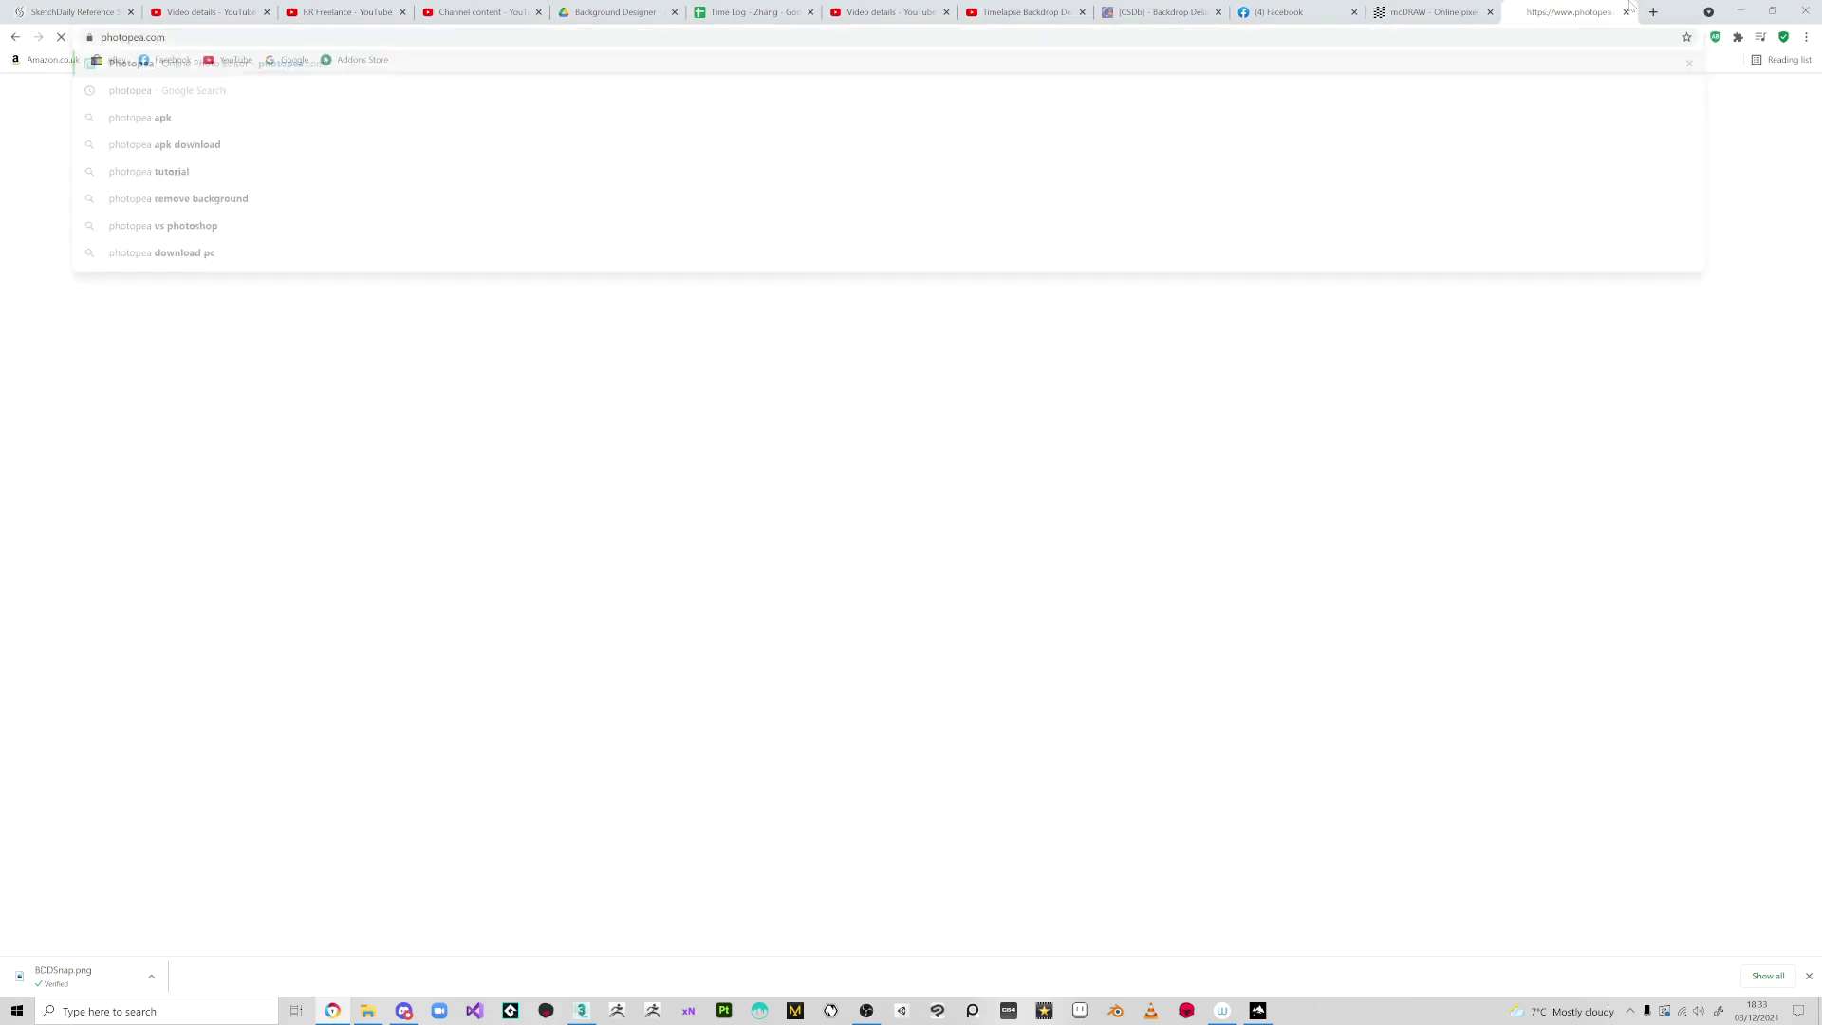
click(11, 84)
click(28, 128)
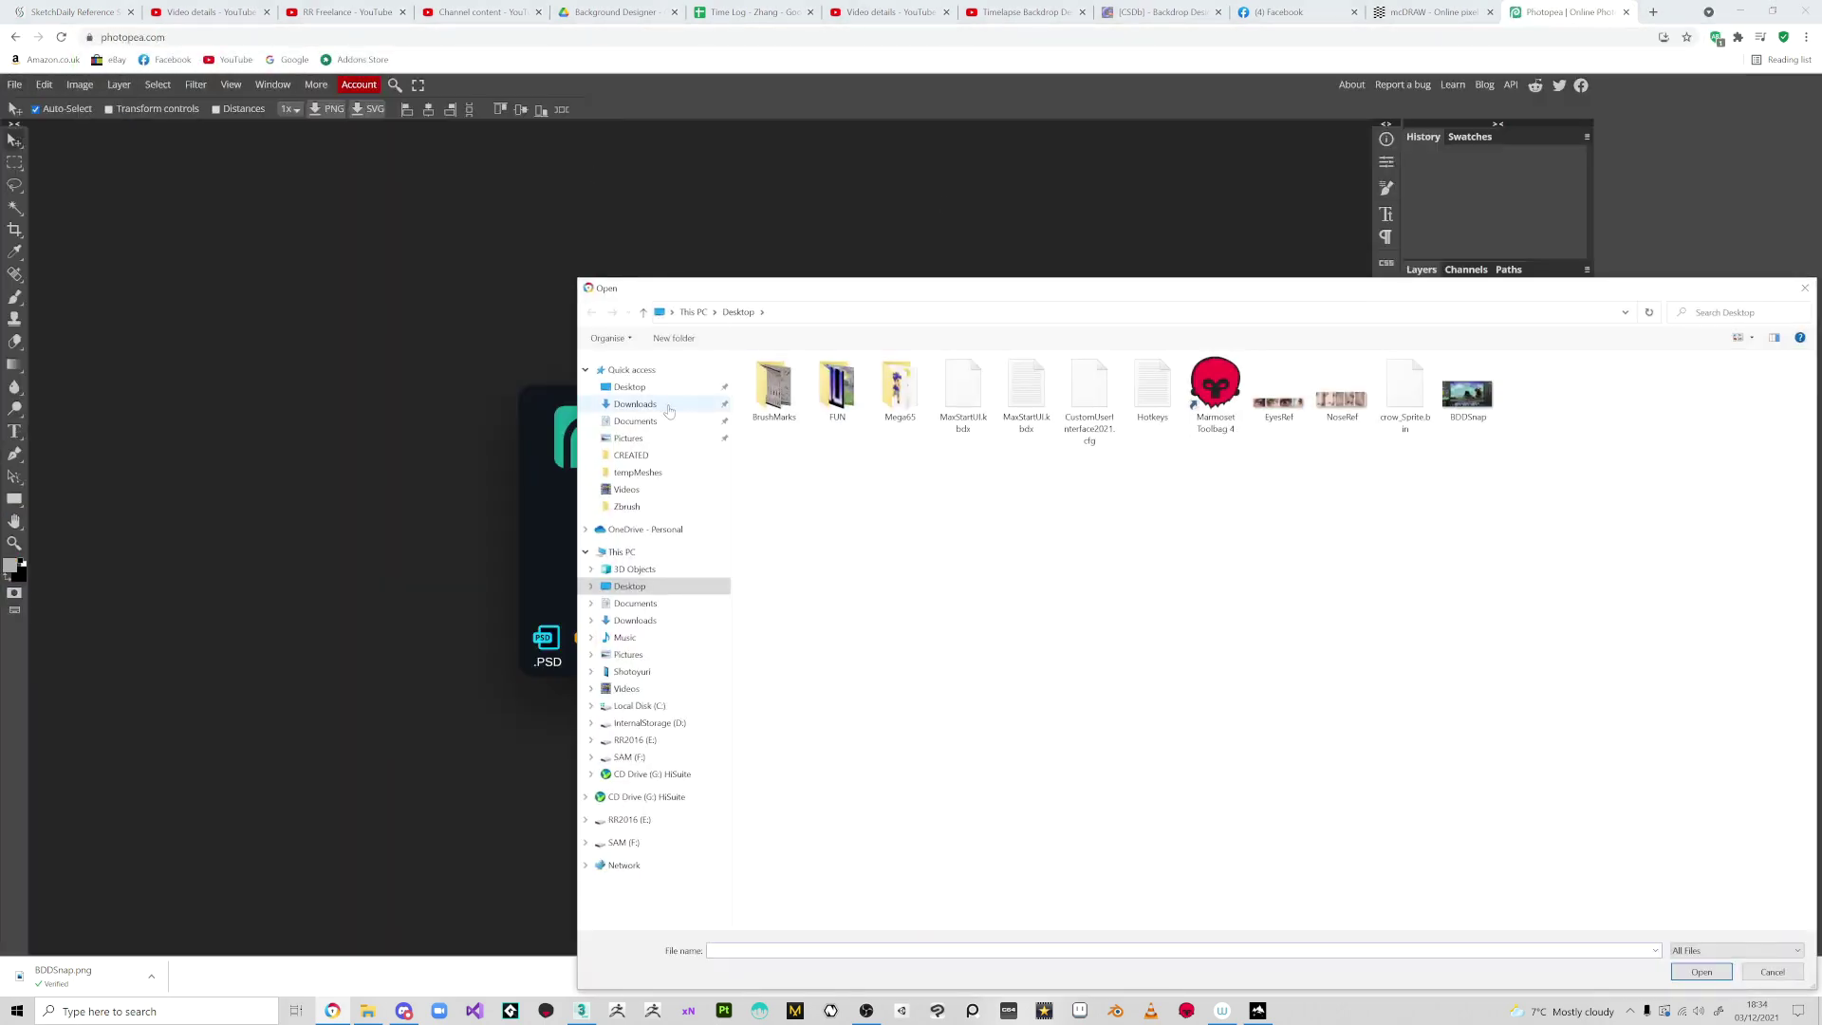
click(632, 369)
double_click(817, 517)
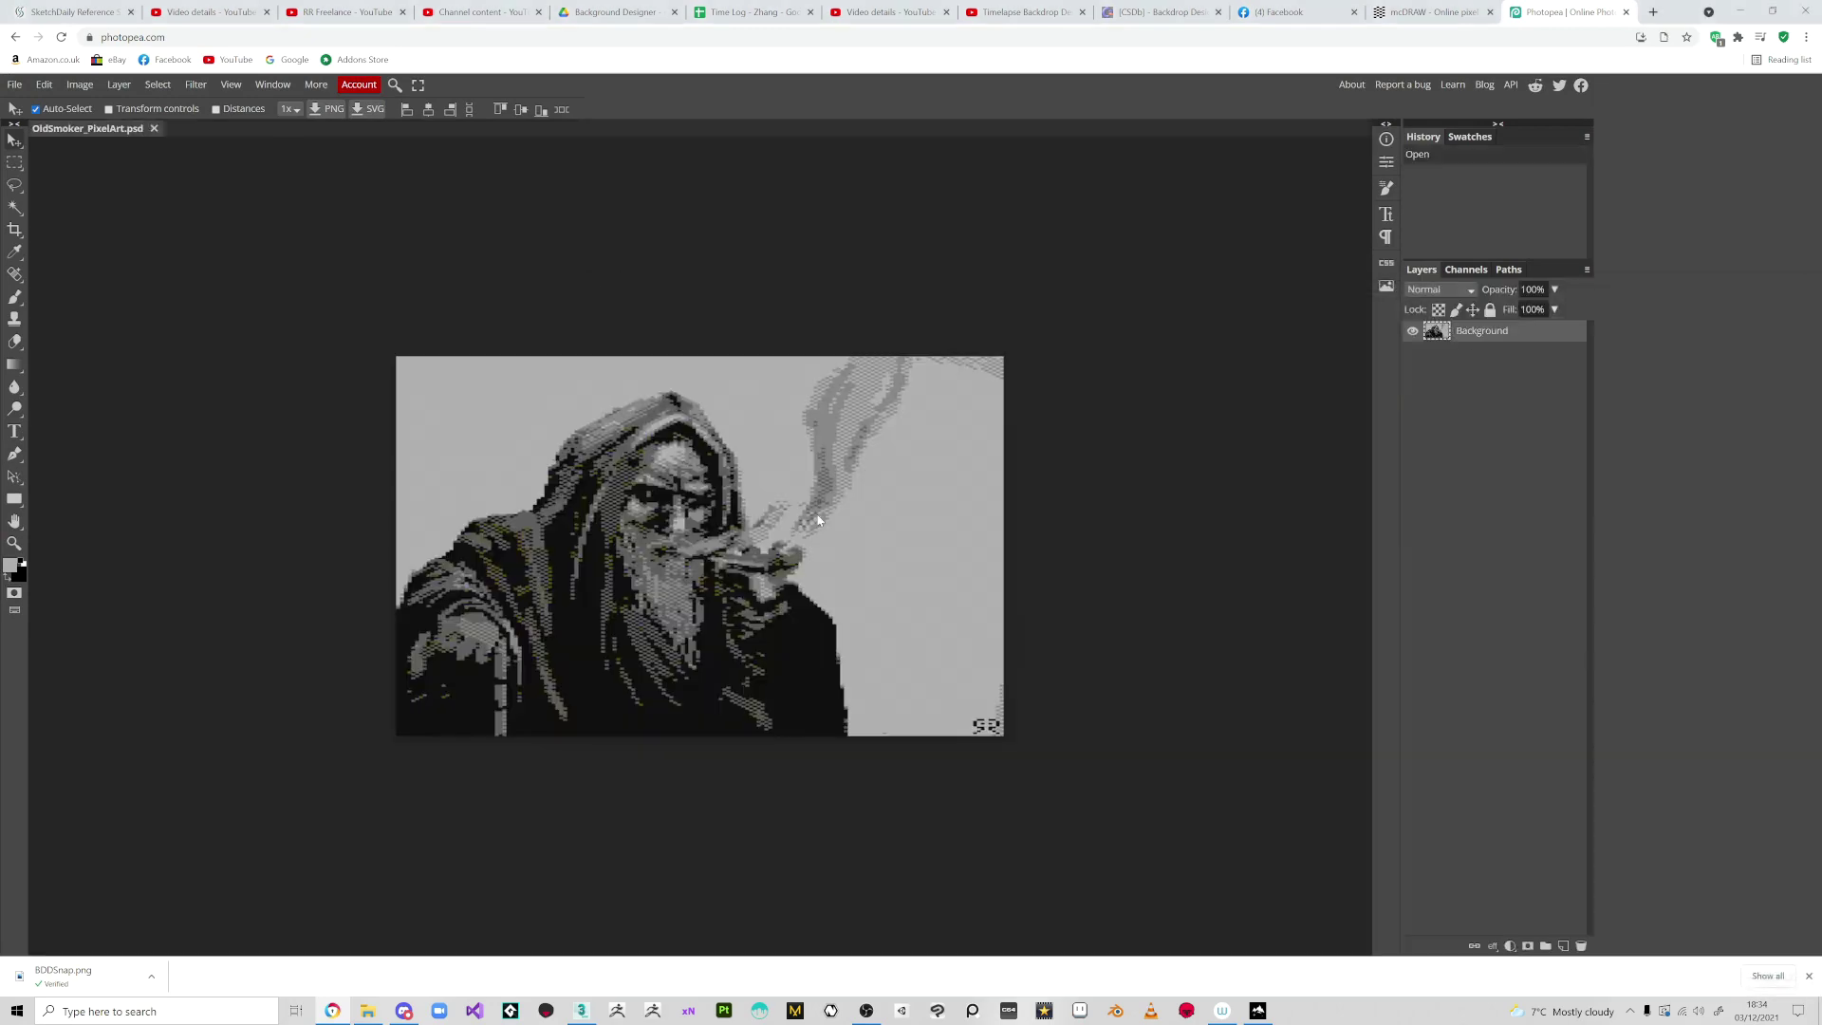
Select the whole image and paste five copies of it as new layers above the background.
scroll(607, 536, up, 5)
scroll(605, 537, down, 5)
scroll(702, 543, up, 4)
scroll(1244, 626, down, 3)
scroll(1142, 569, up, 2)
key(ctrl+a)
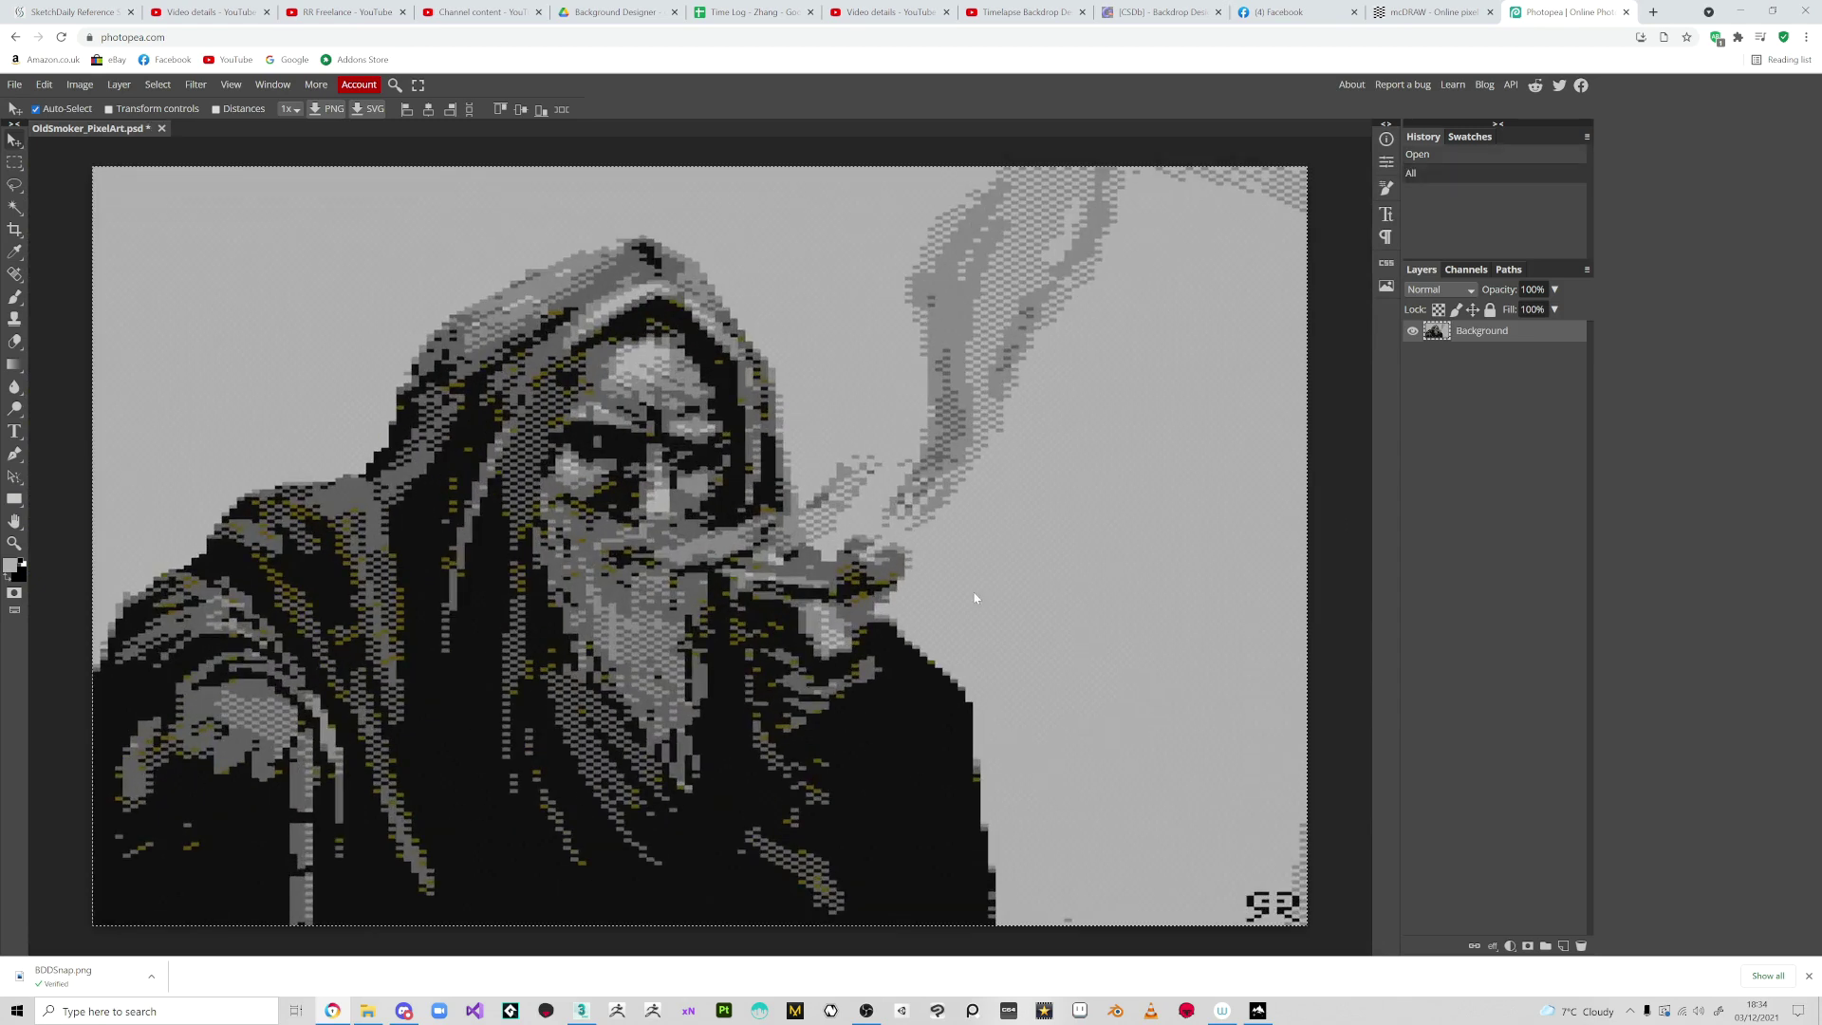
key(ctrl+v)
key(ctrl+v)
key(ctrl+v)
key(ctrl+v)
key(ctrl+v)
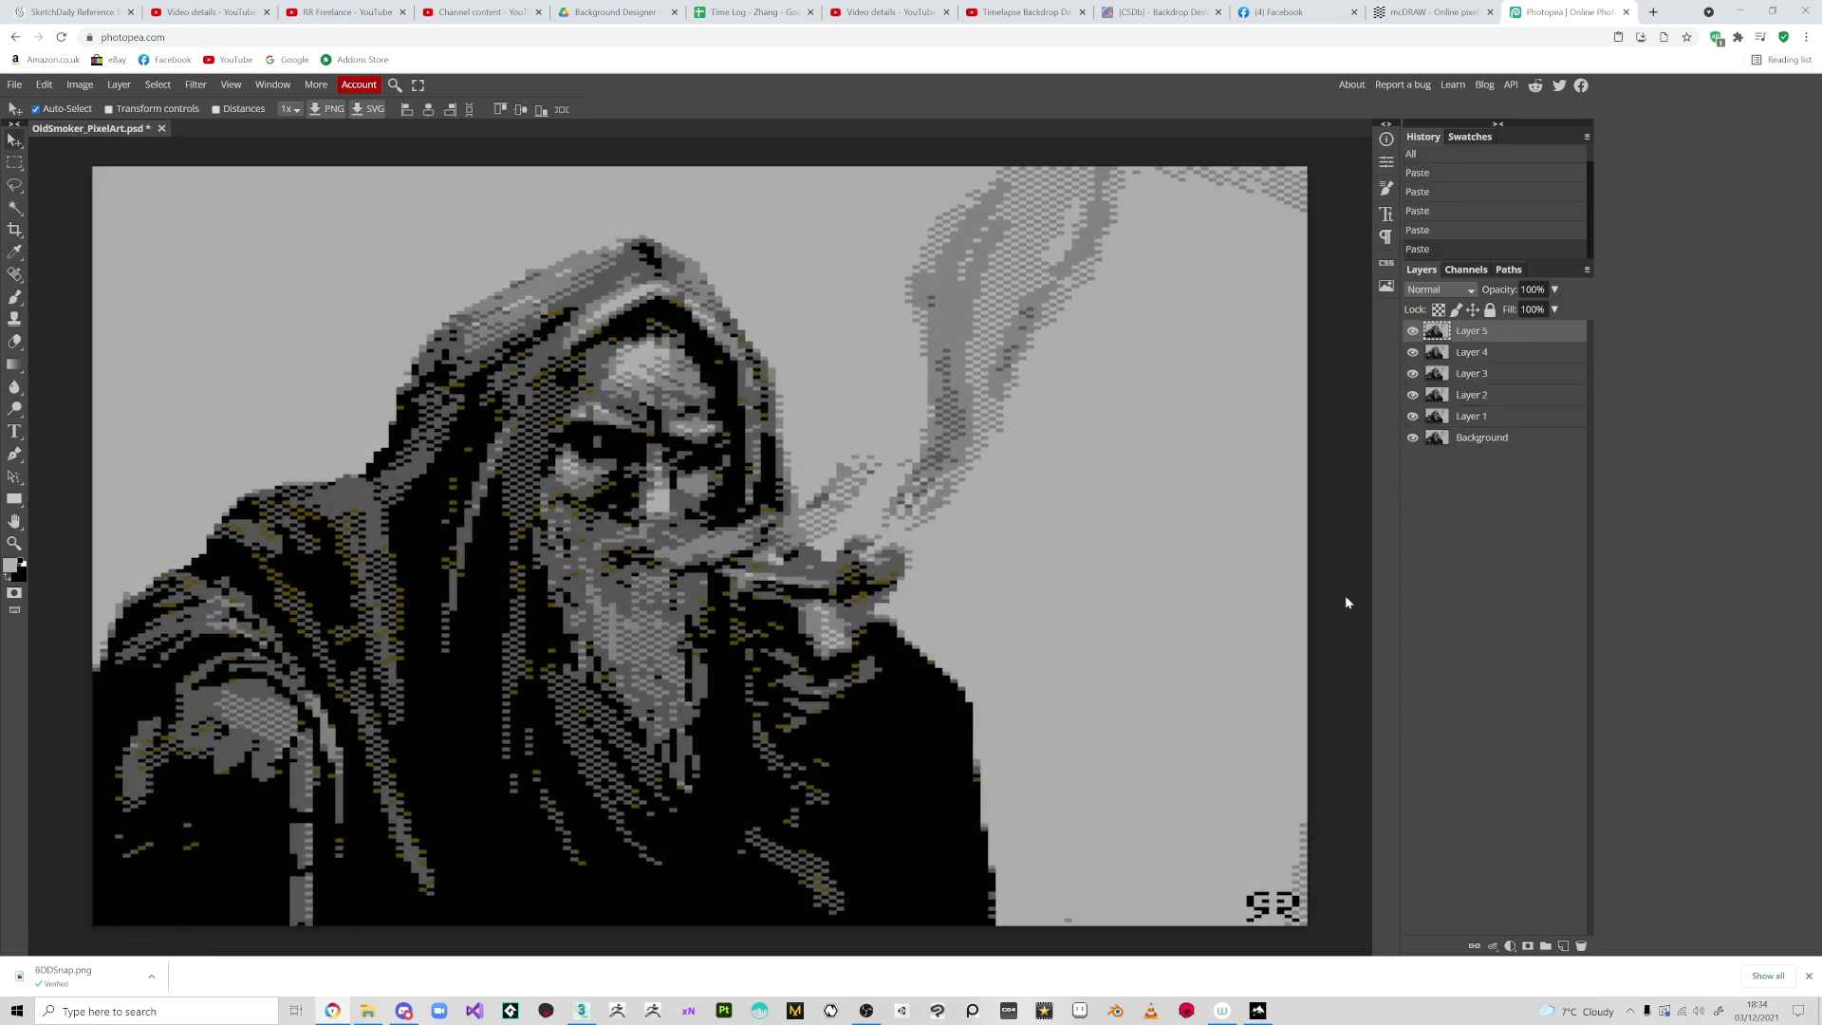
Merge the five pasted layers and the background into a single layer.
shift+click(1466, 438)
right_click(1451, 439)
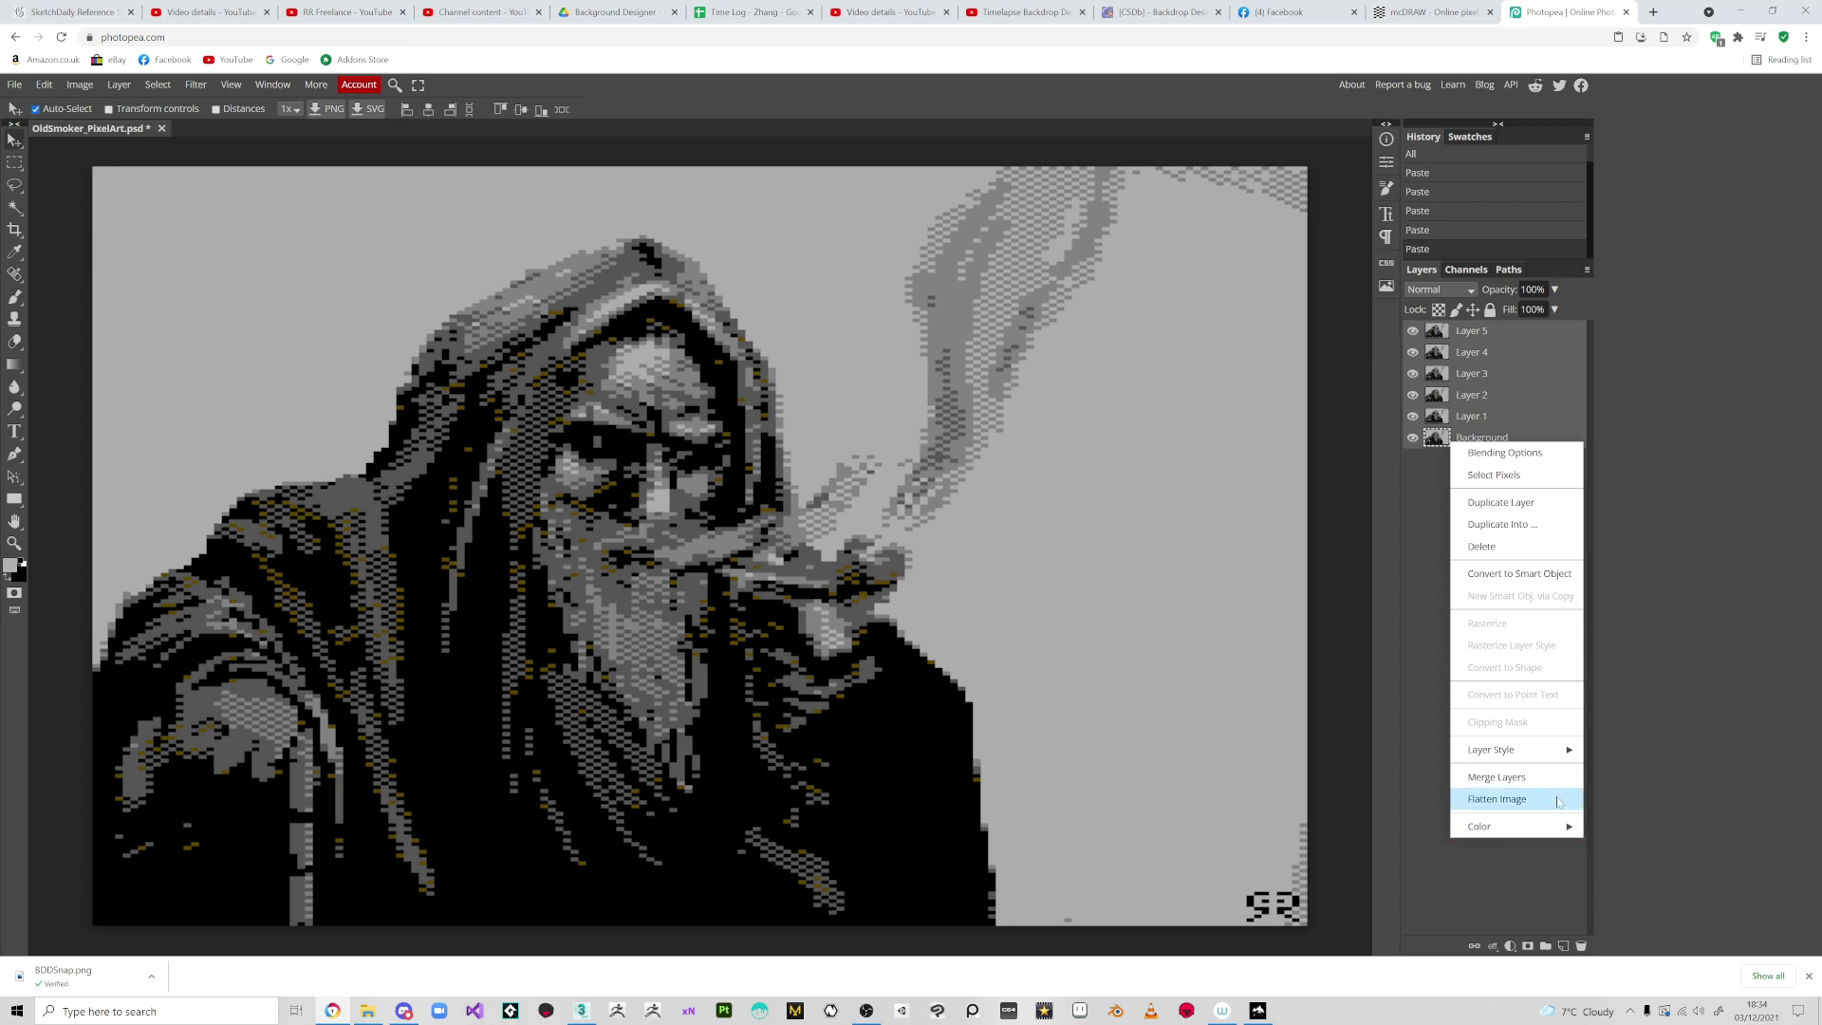
click(1545, 785)
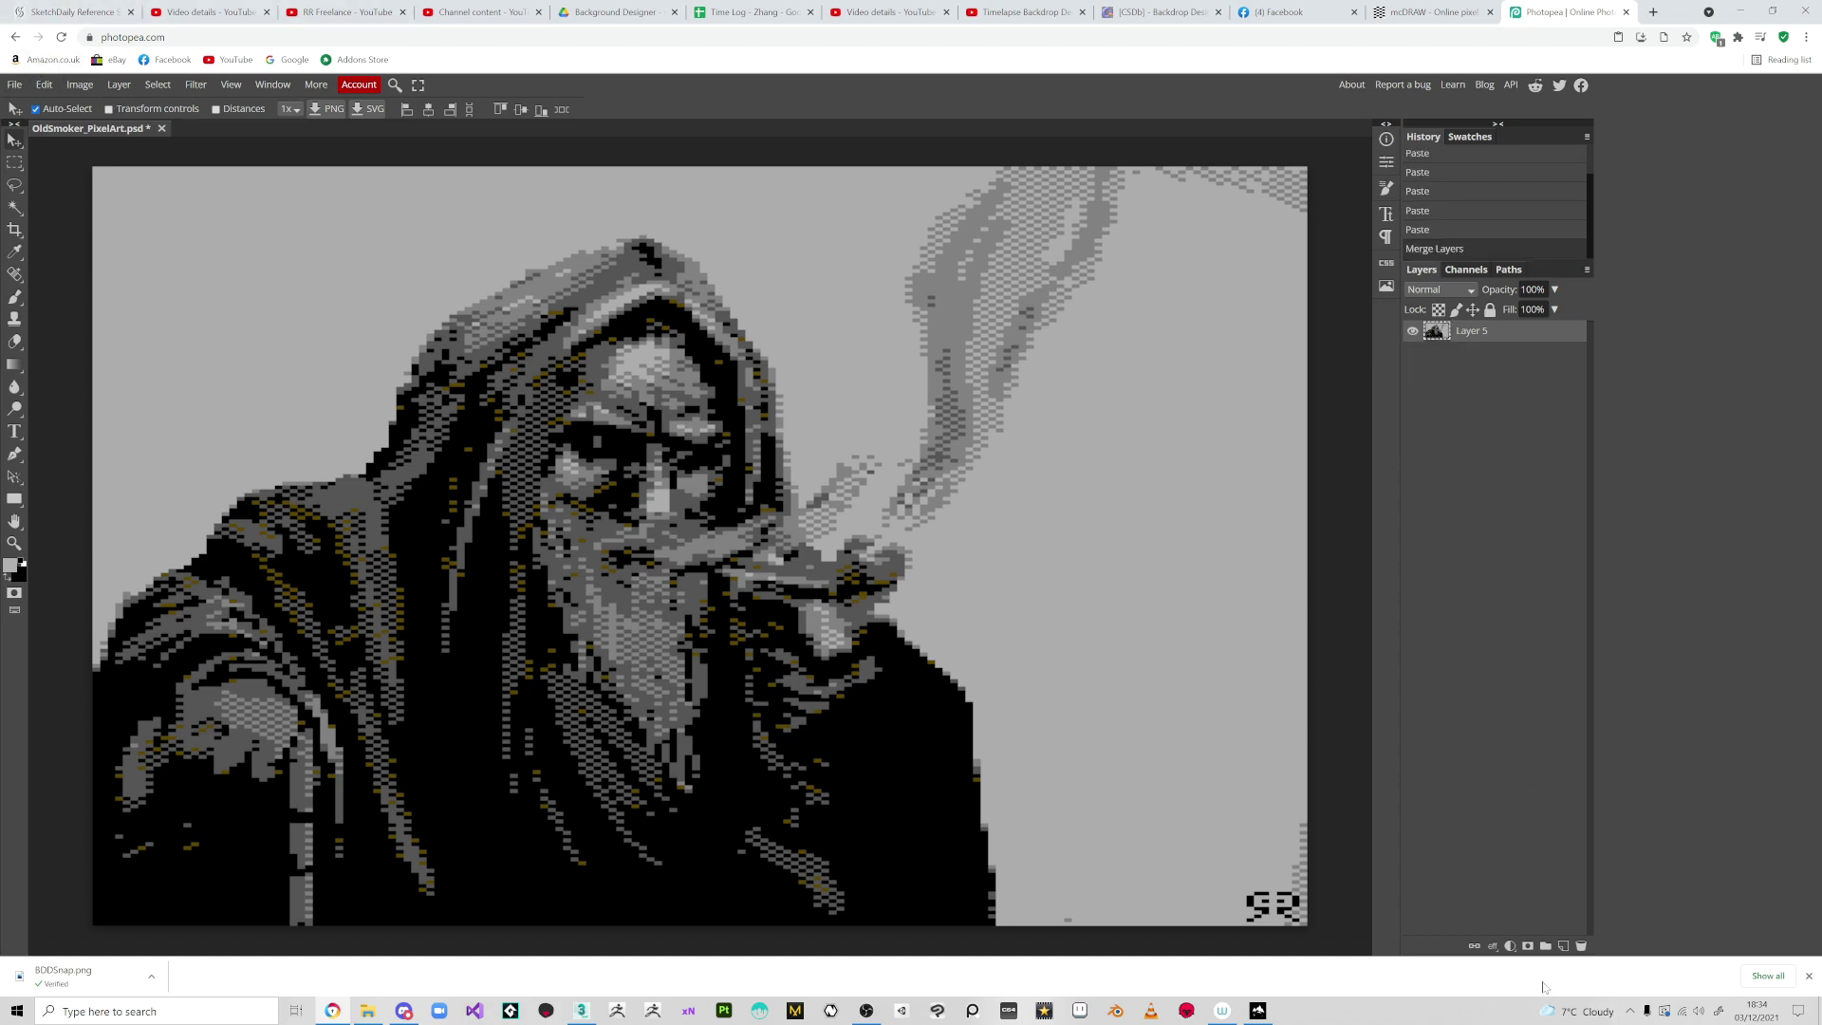
Resize the image to 320 × 200 pixels with Nearest Neighbor interpolation.
click(80, 85)
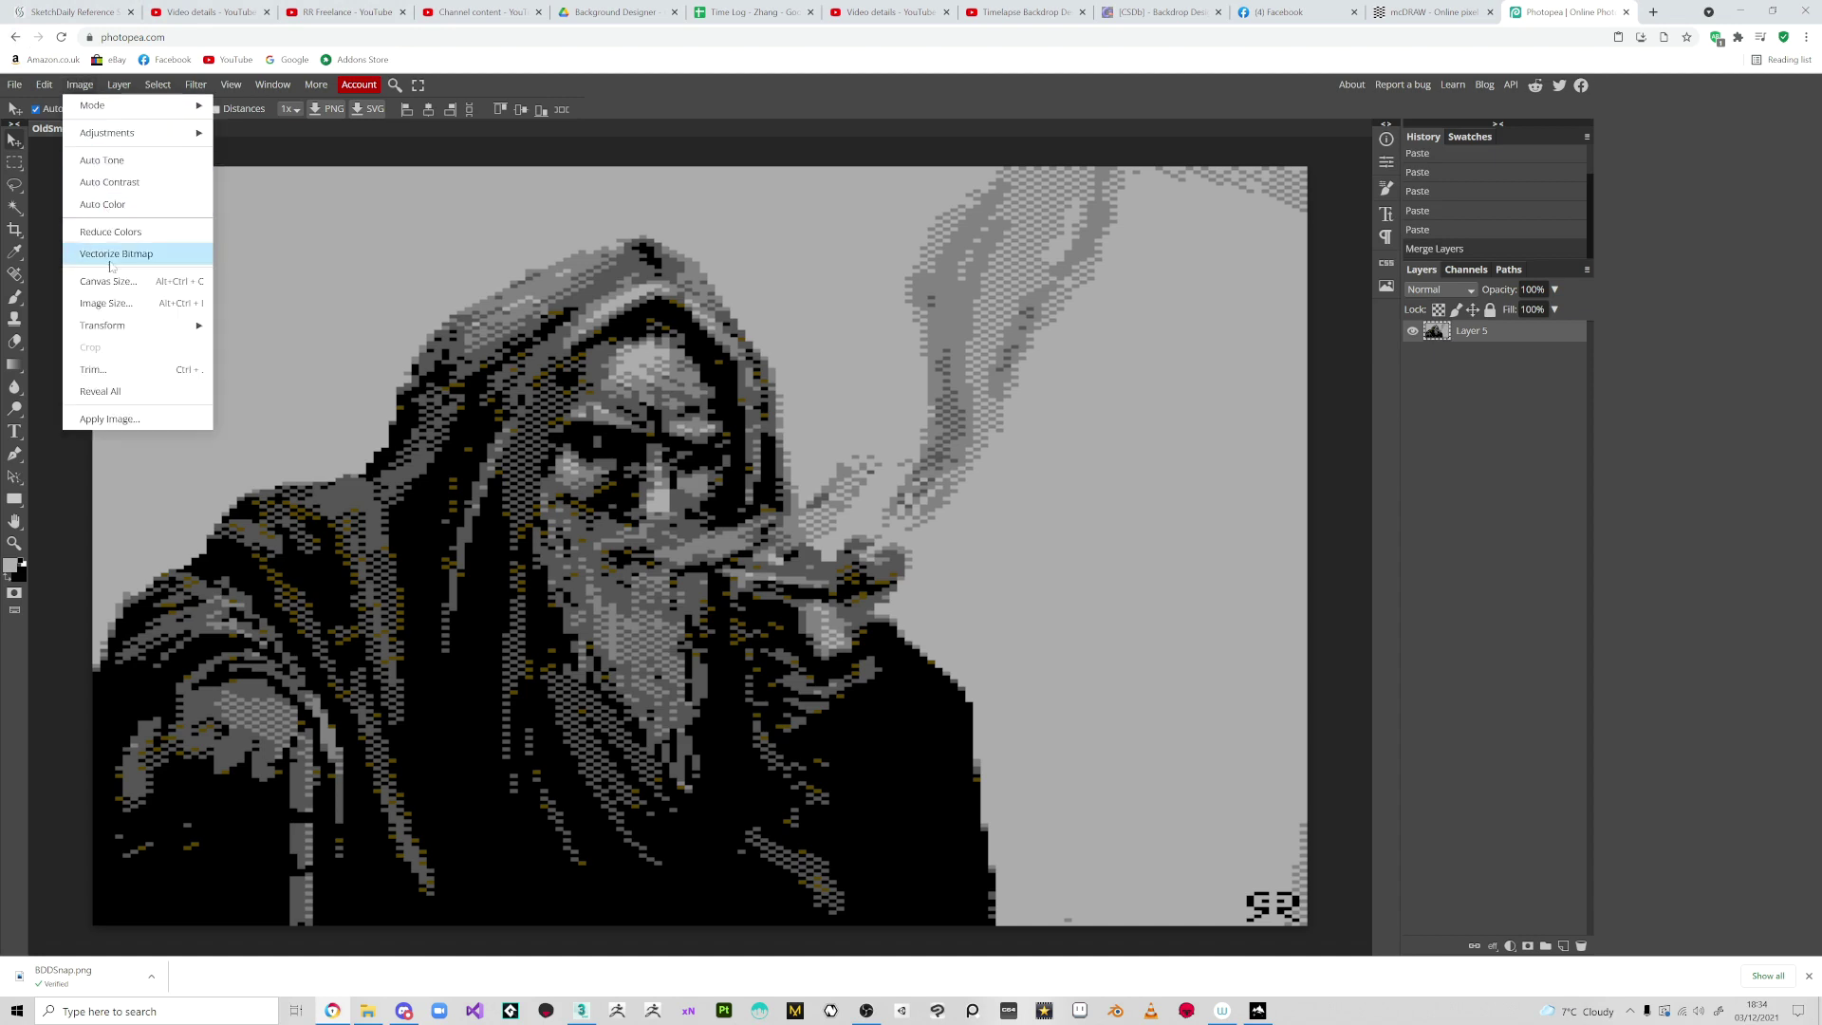
click(106, 304)
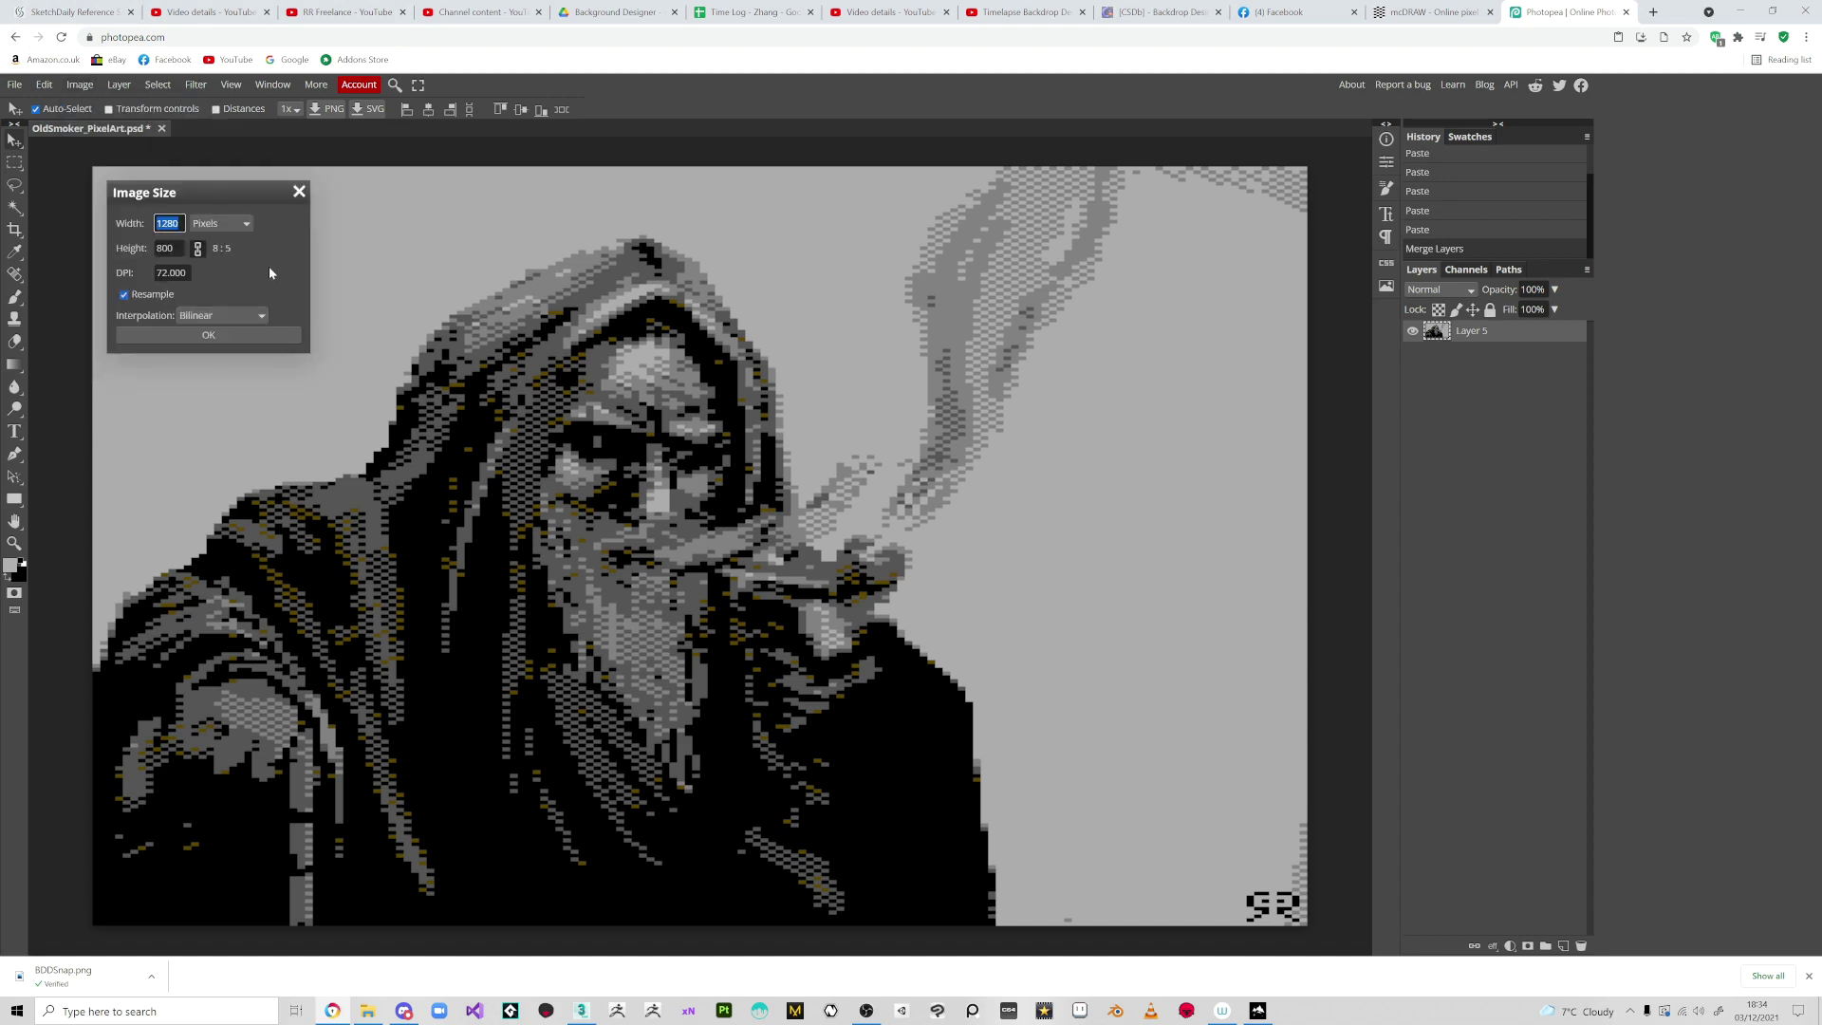
text(320)
click(172, 247)
click(214, 318)
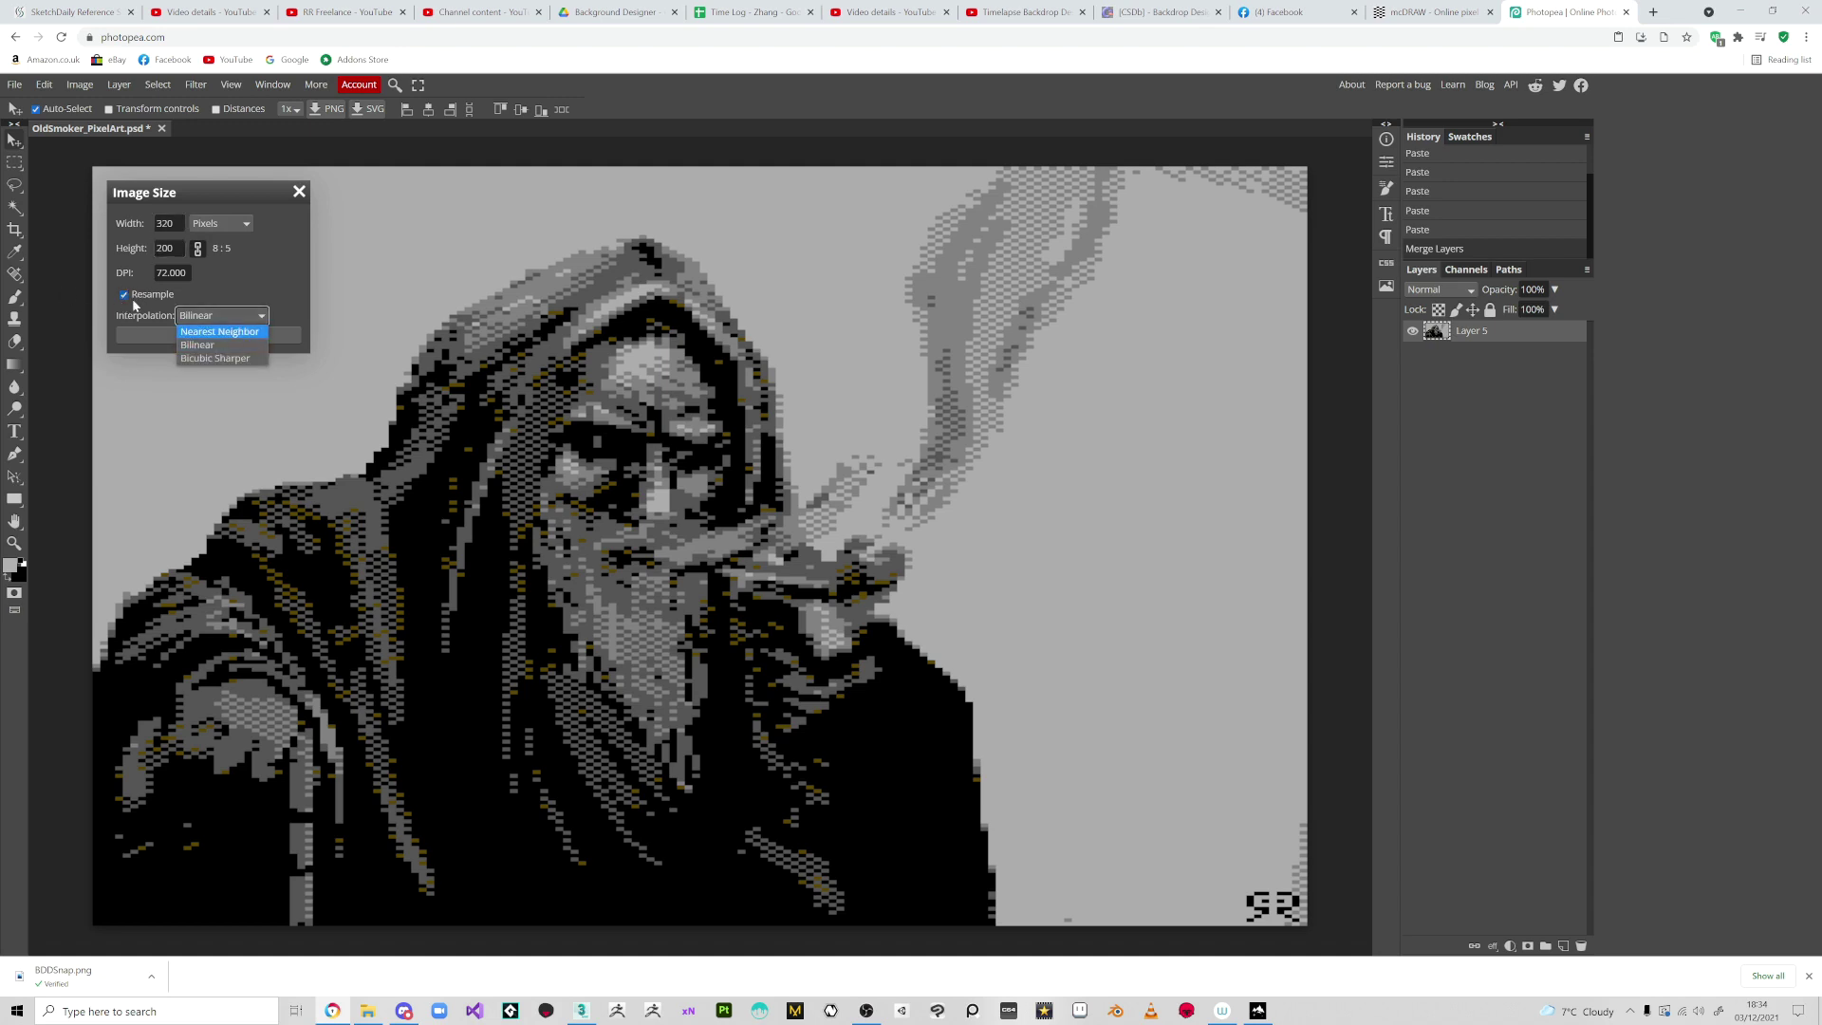
click(226, 332)
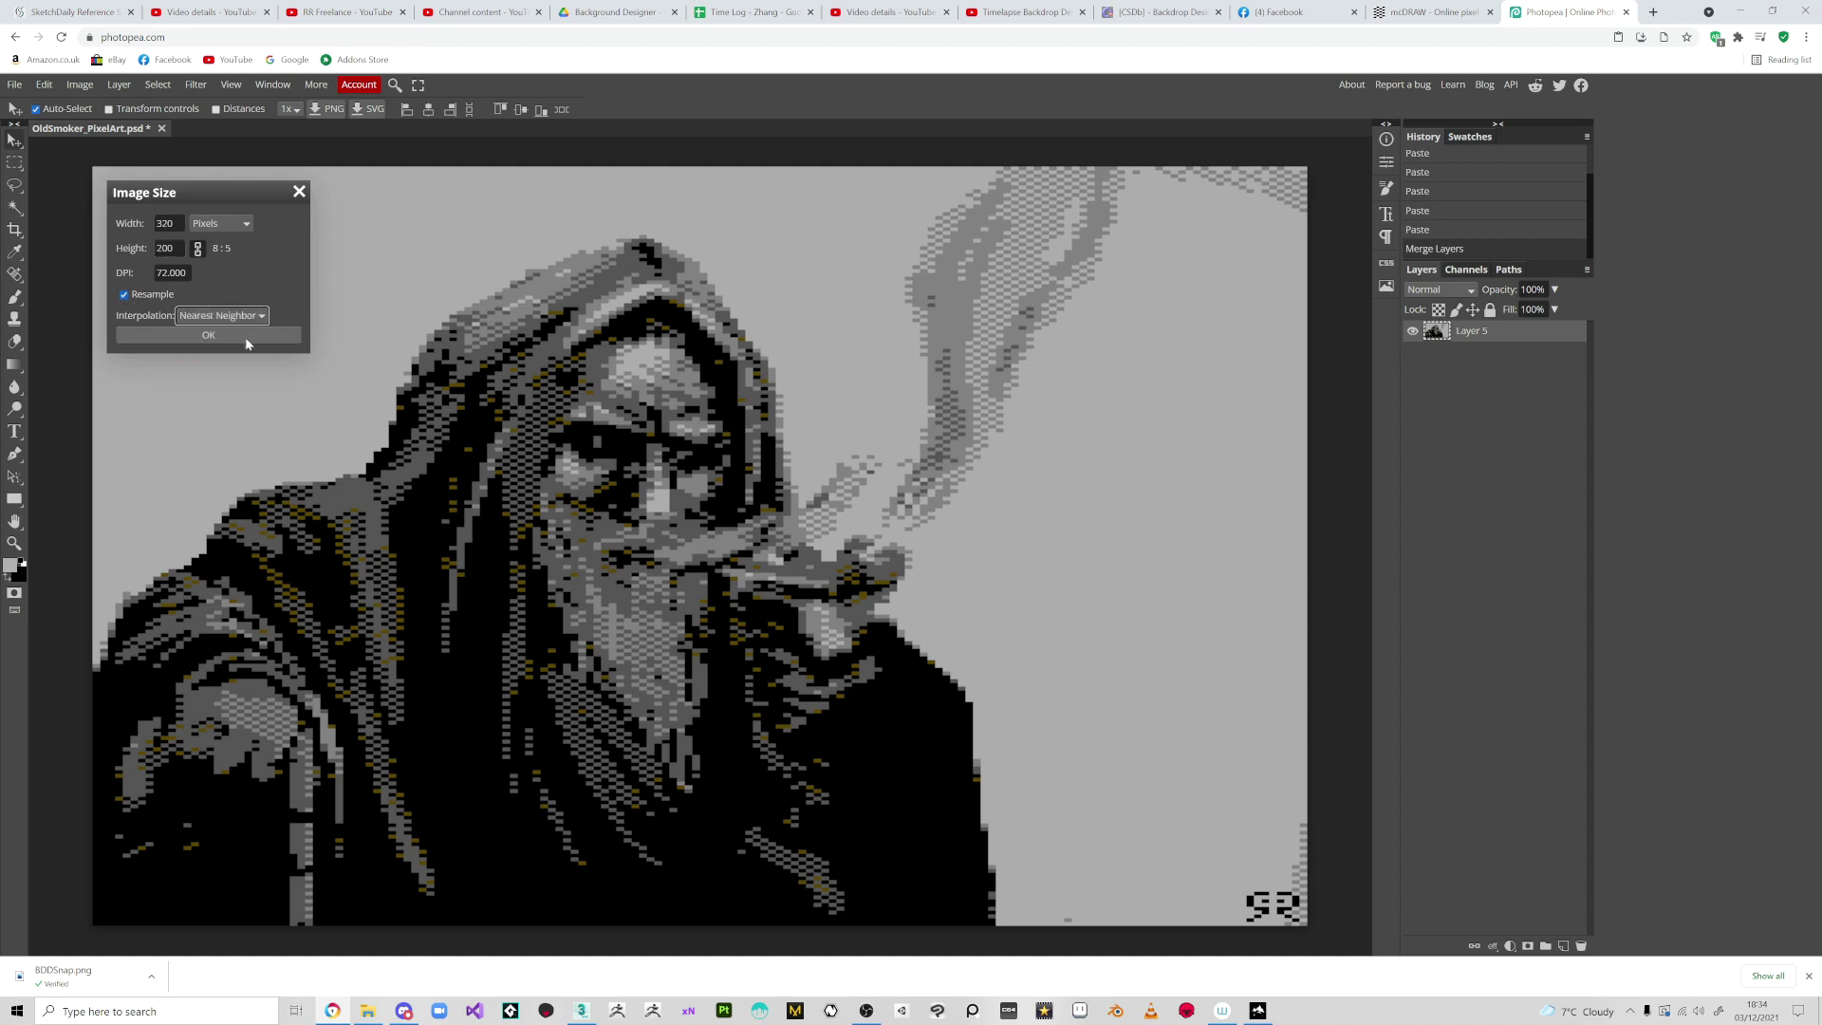
click(141, 300)
click(122, 295)
click(226, 221)
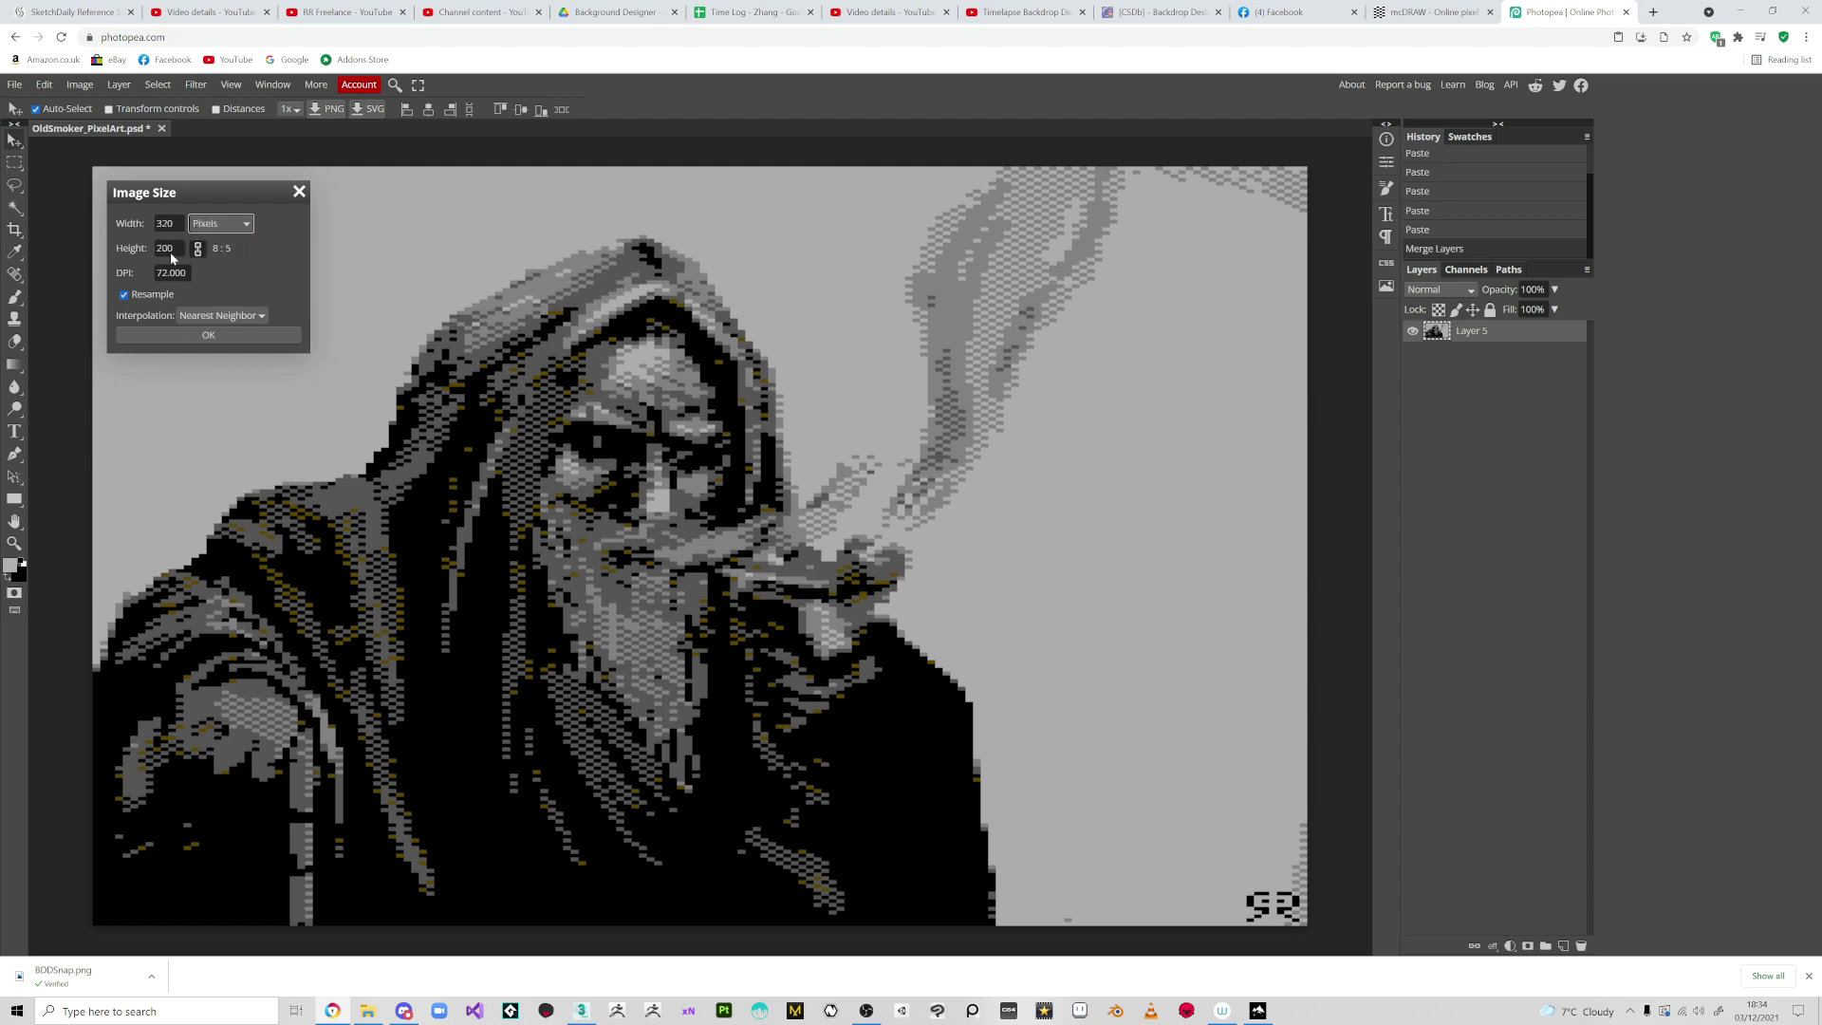
click(225, 336)
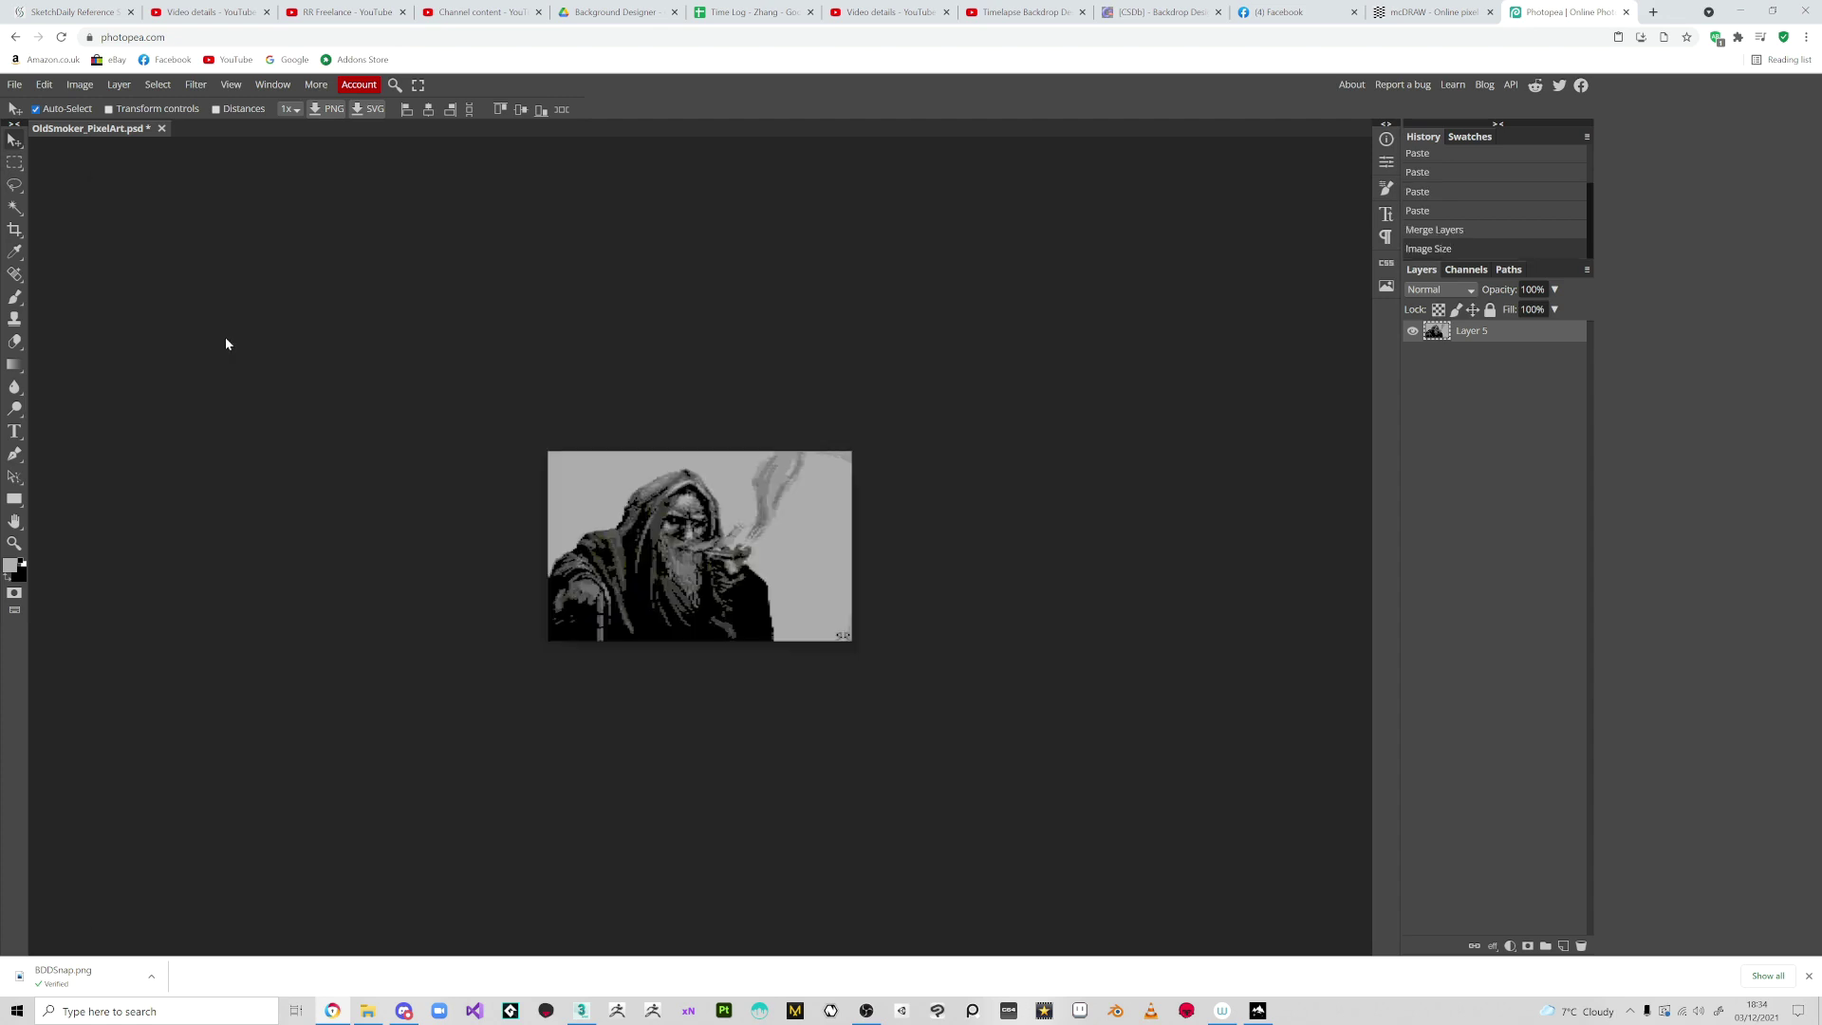
Export the resized image as a PNG file.
key(ctrl+0)
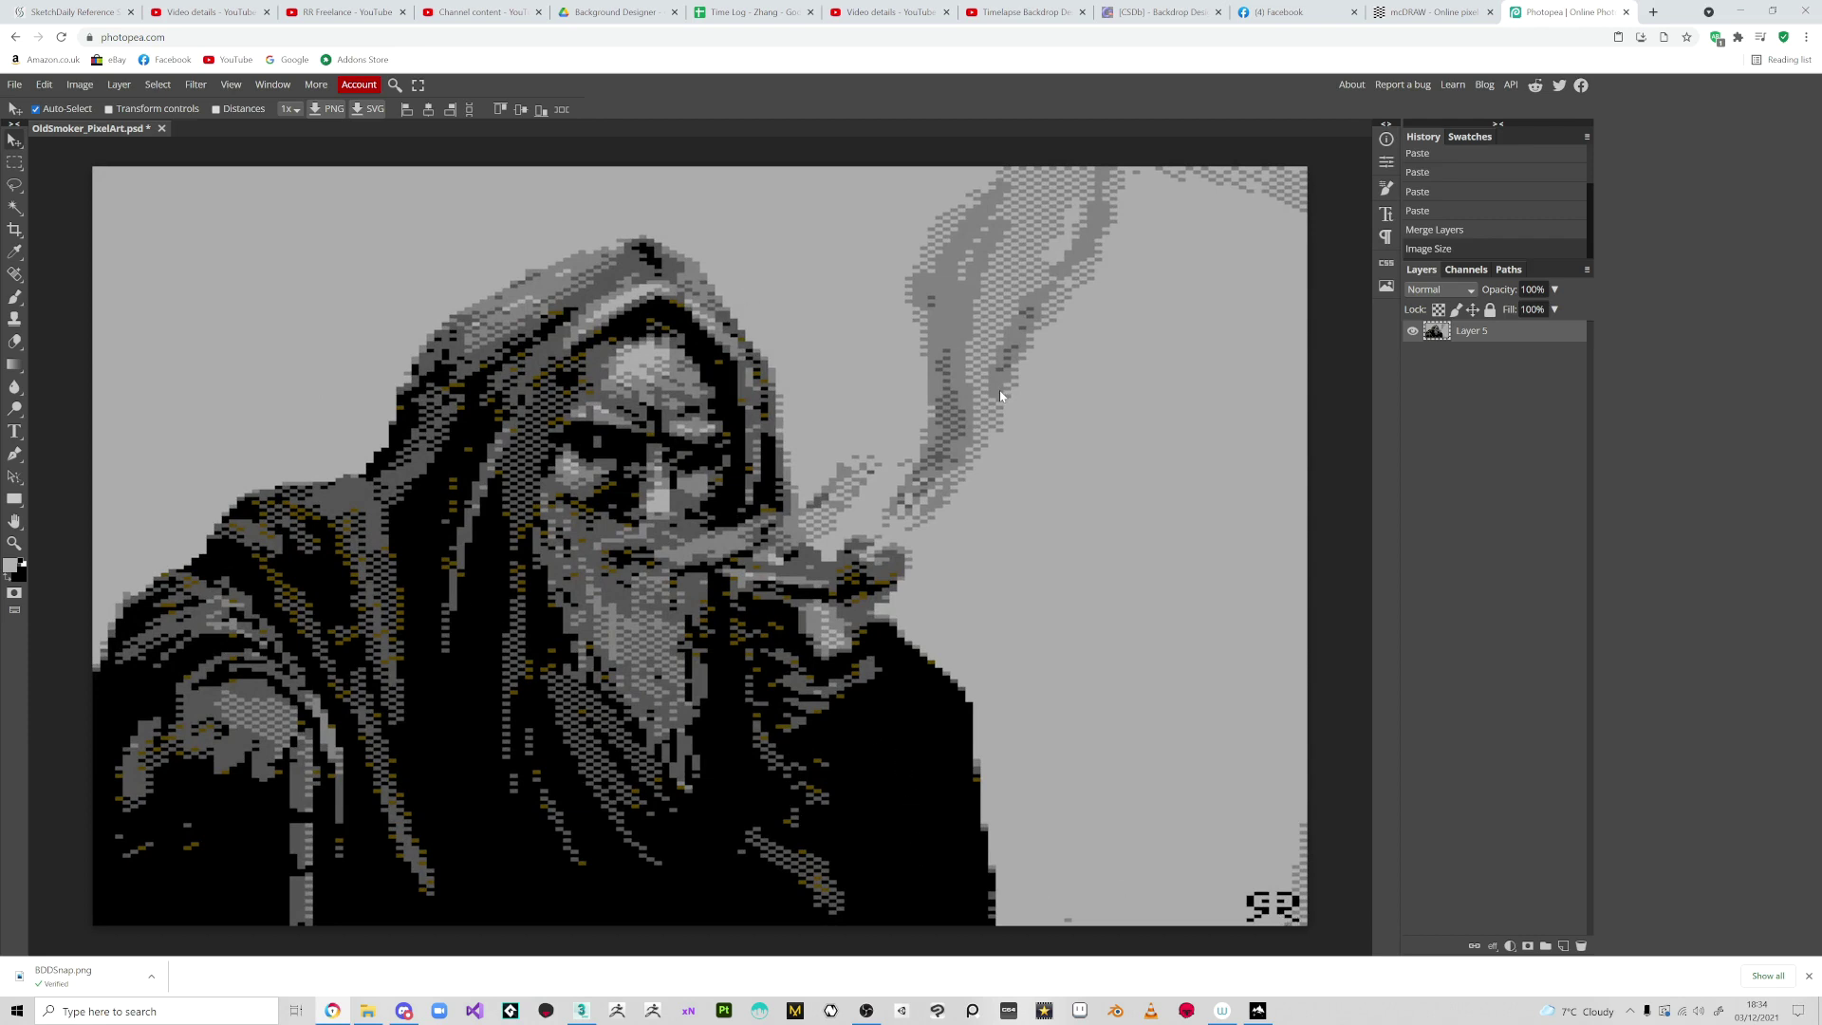
key(ctrl+minus)
click(14, 84)
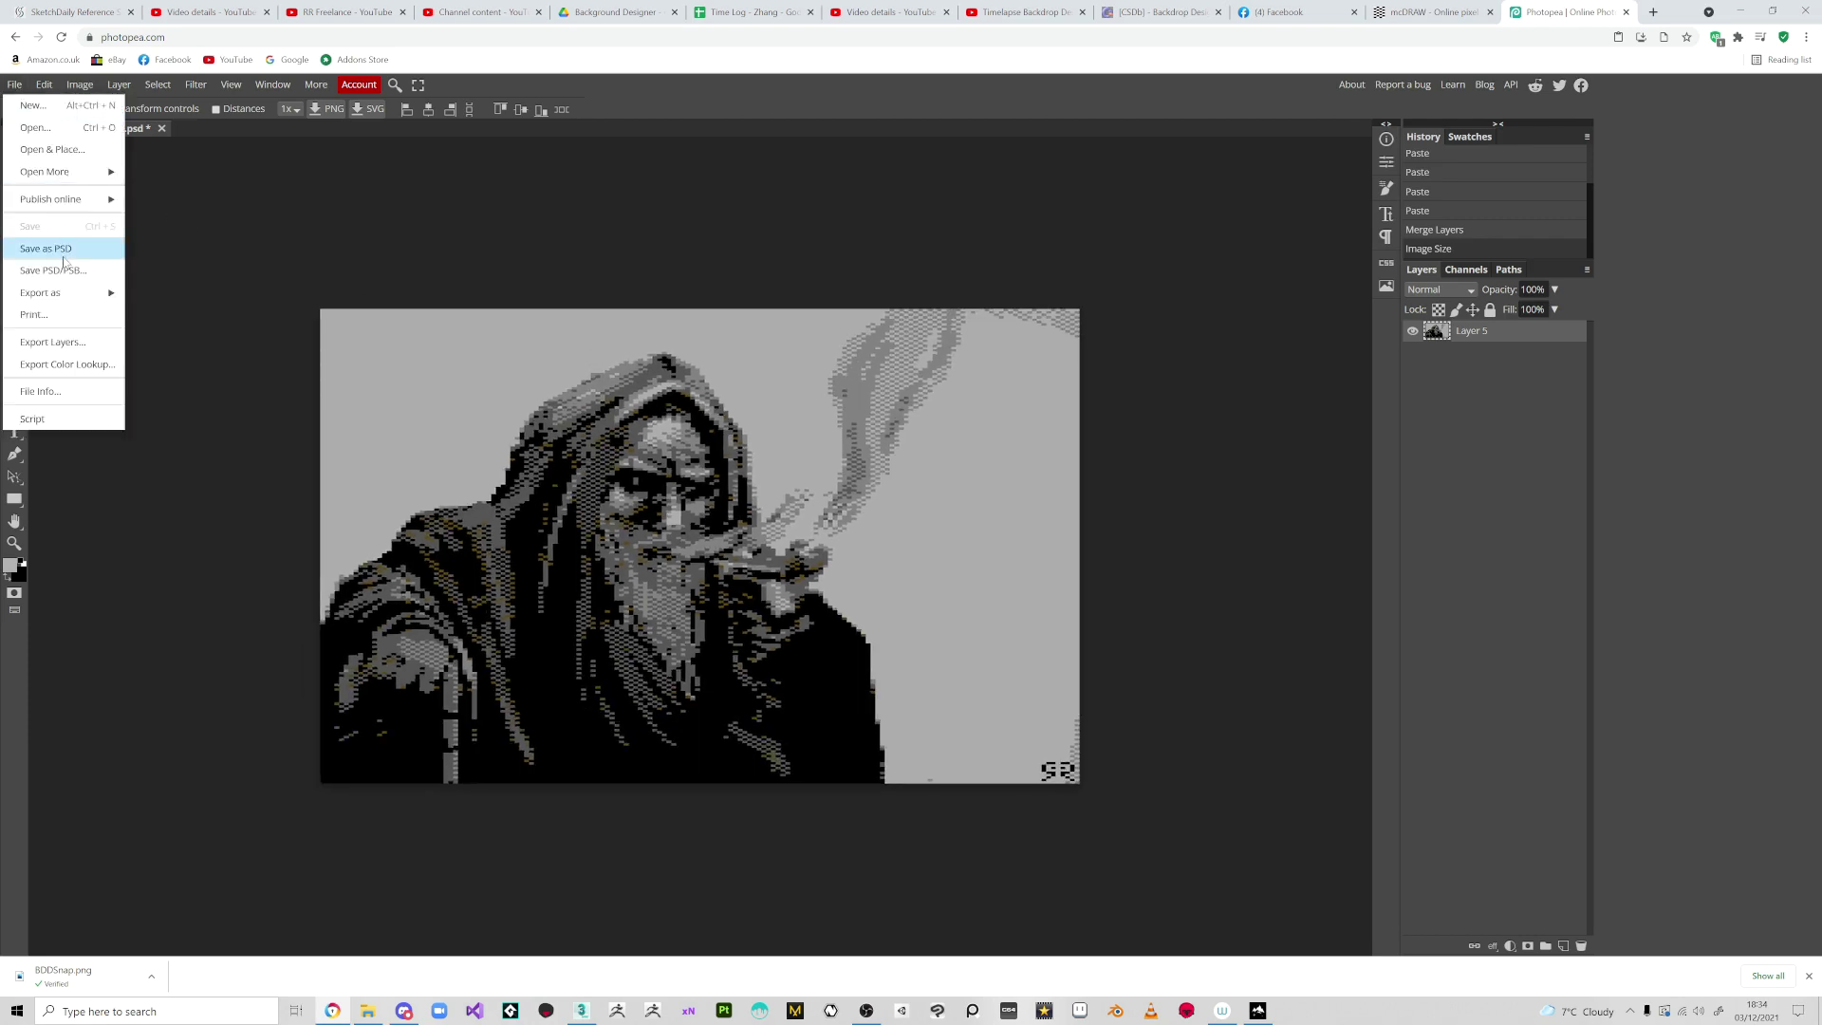
mouse_move(95, 292)
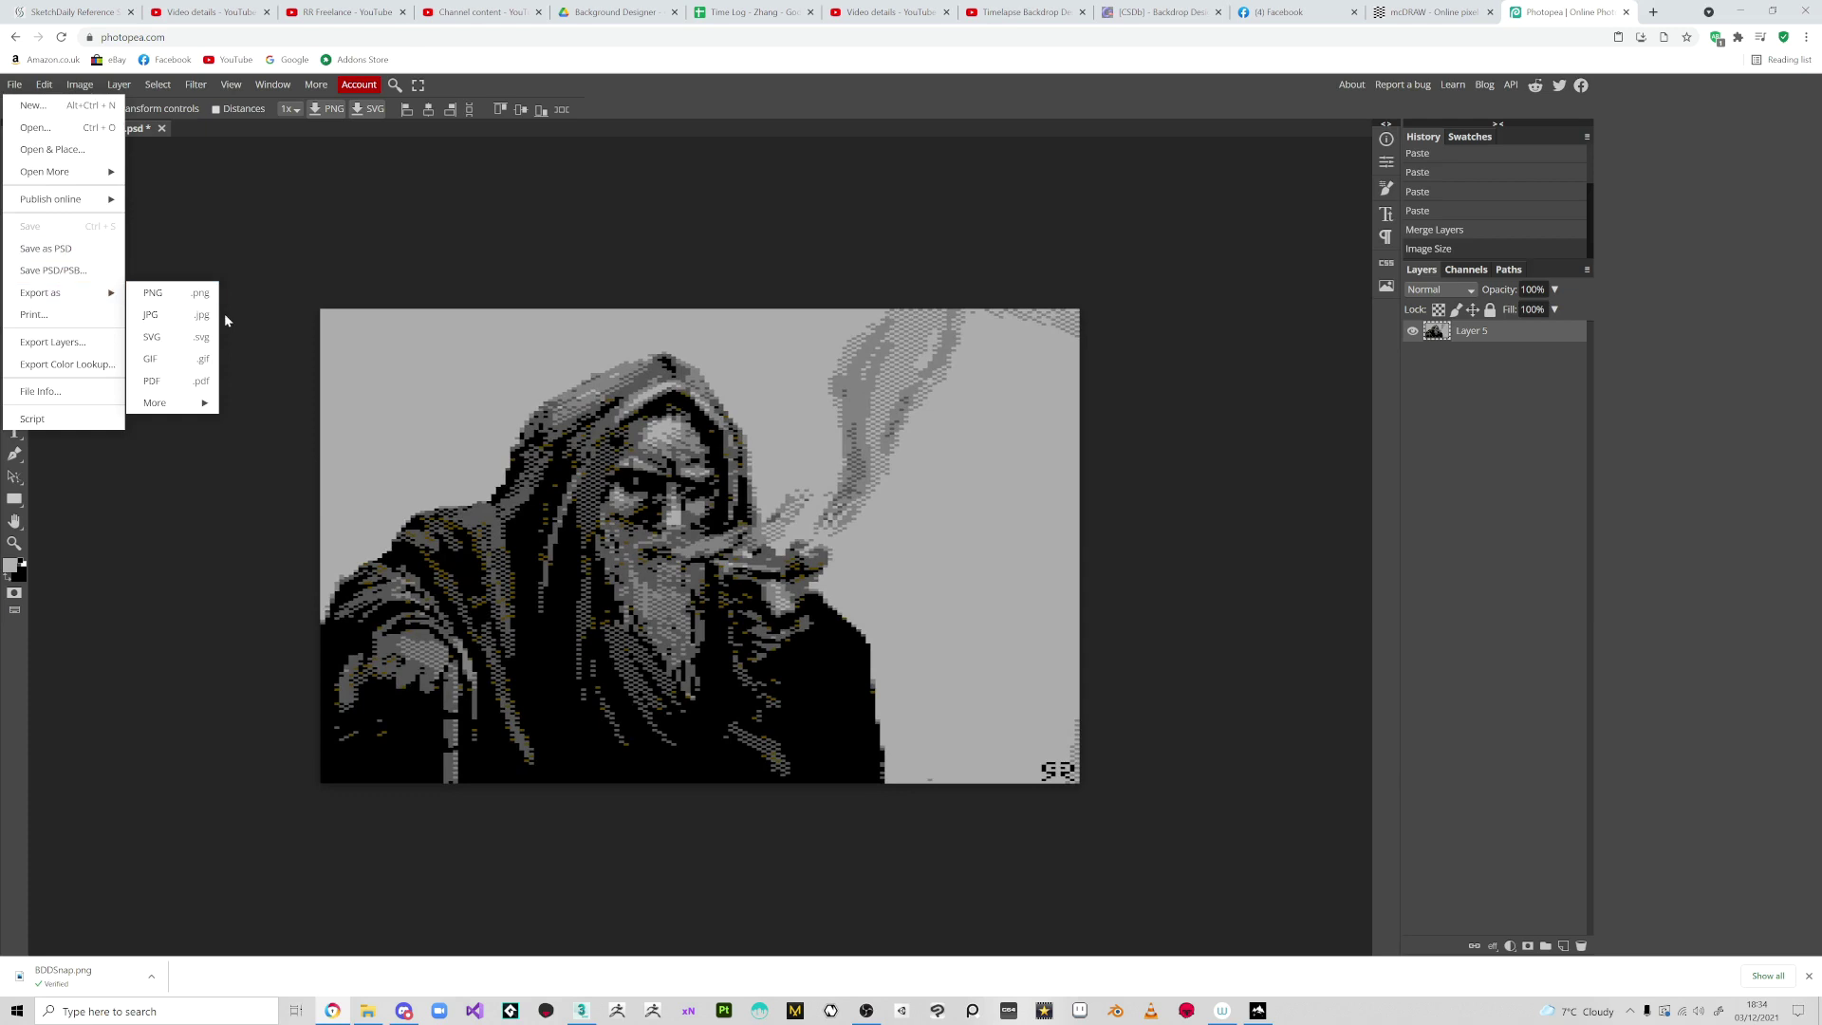
click(156, 287)
click(385, 381)
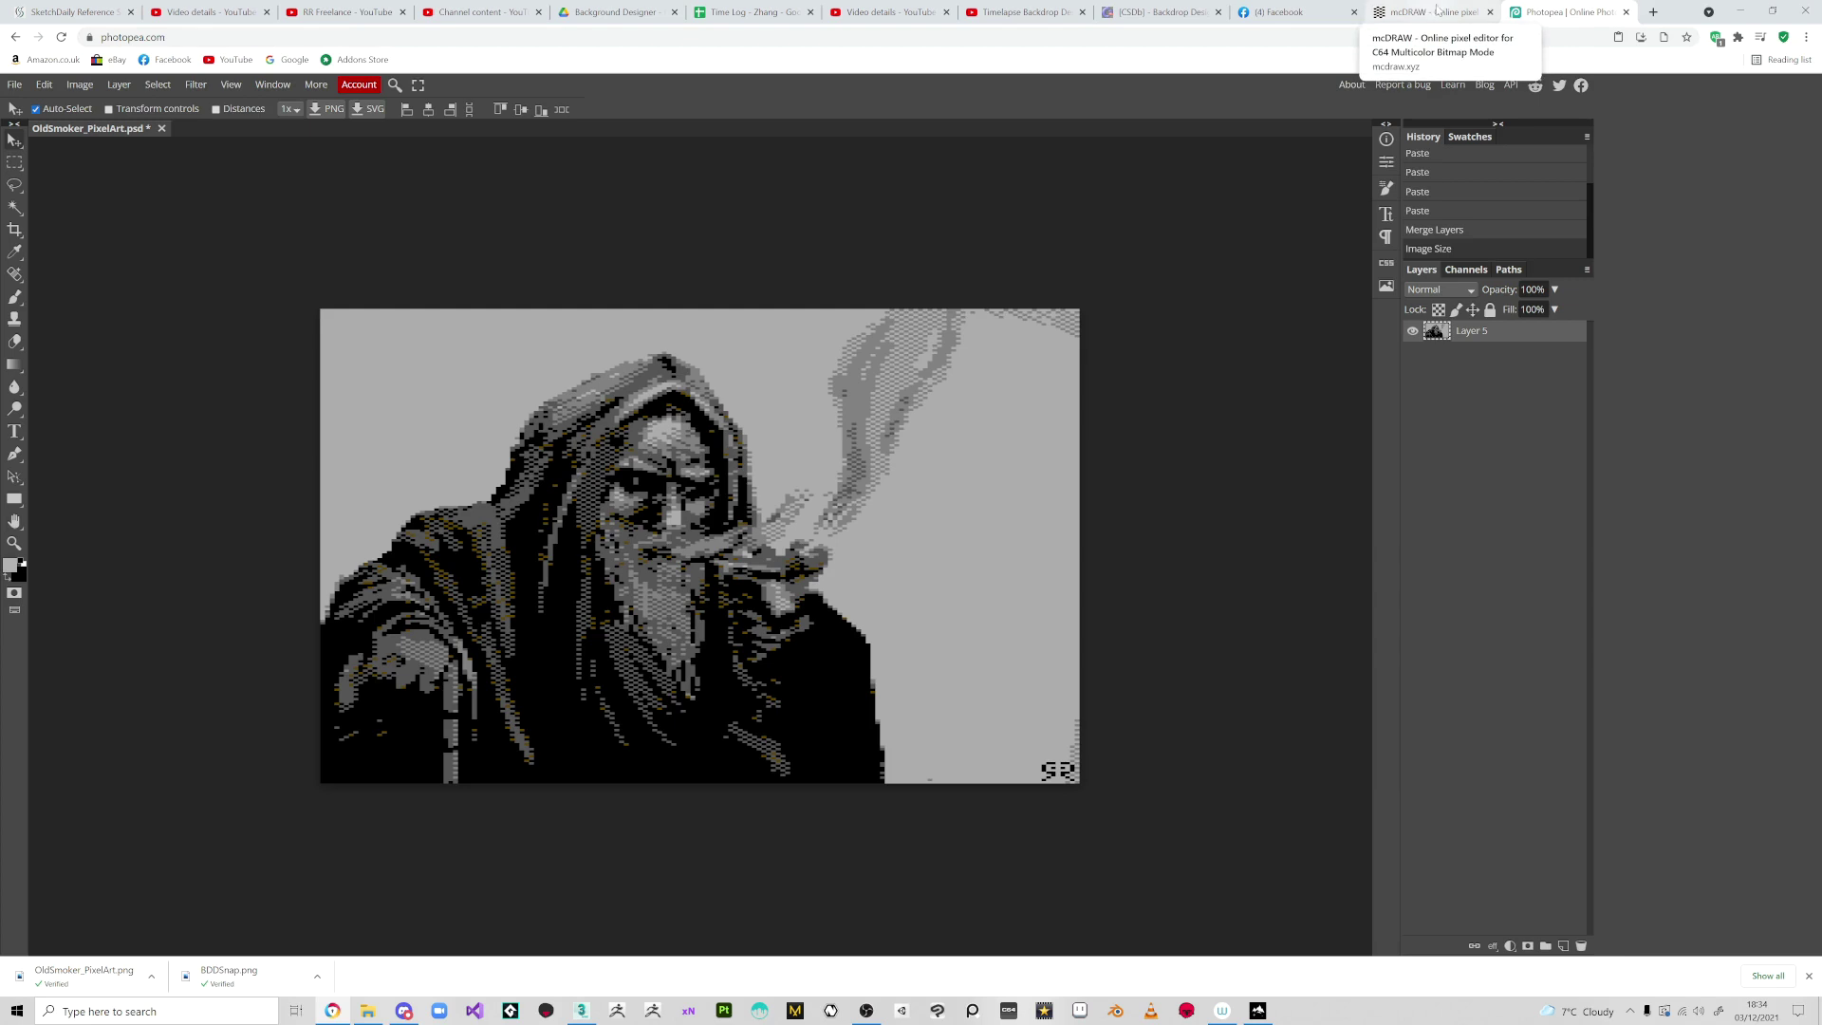
Return to mcDRAW and choose the exported OldSmoker_PixelArt PNG from the Downloads folder for import.
click(1437, 9)
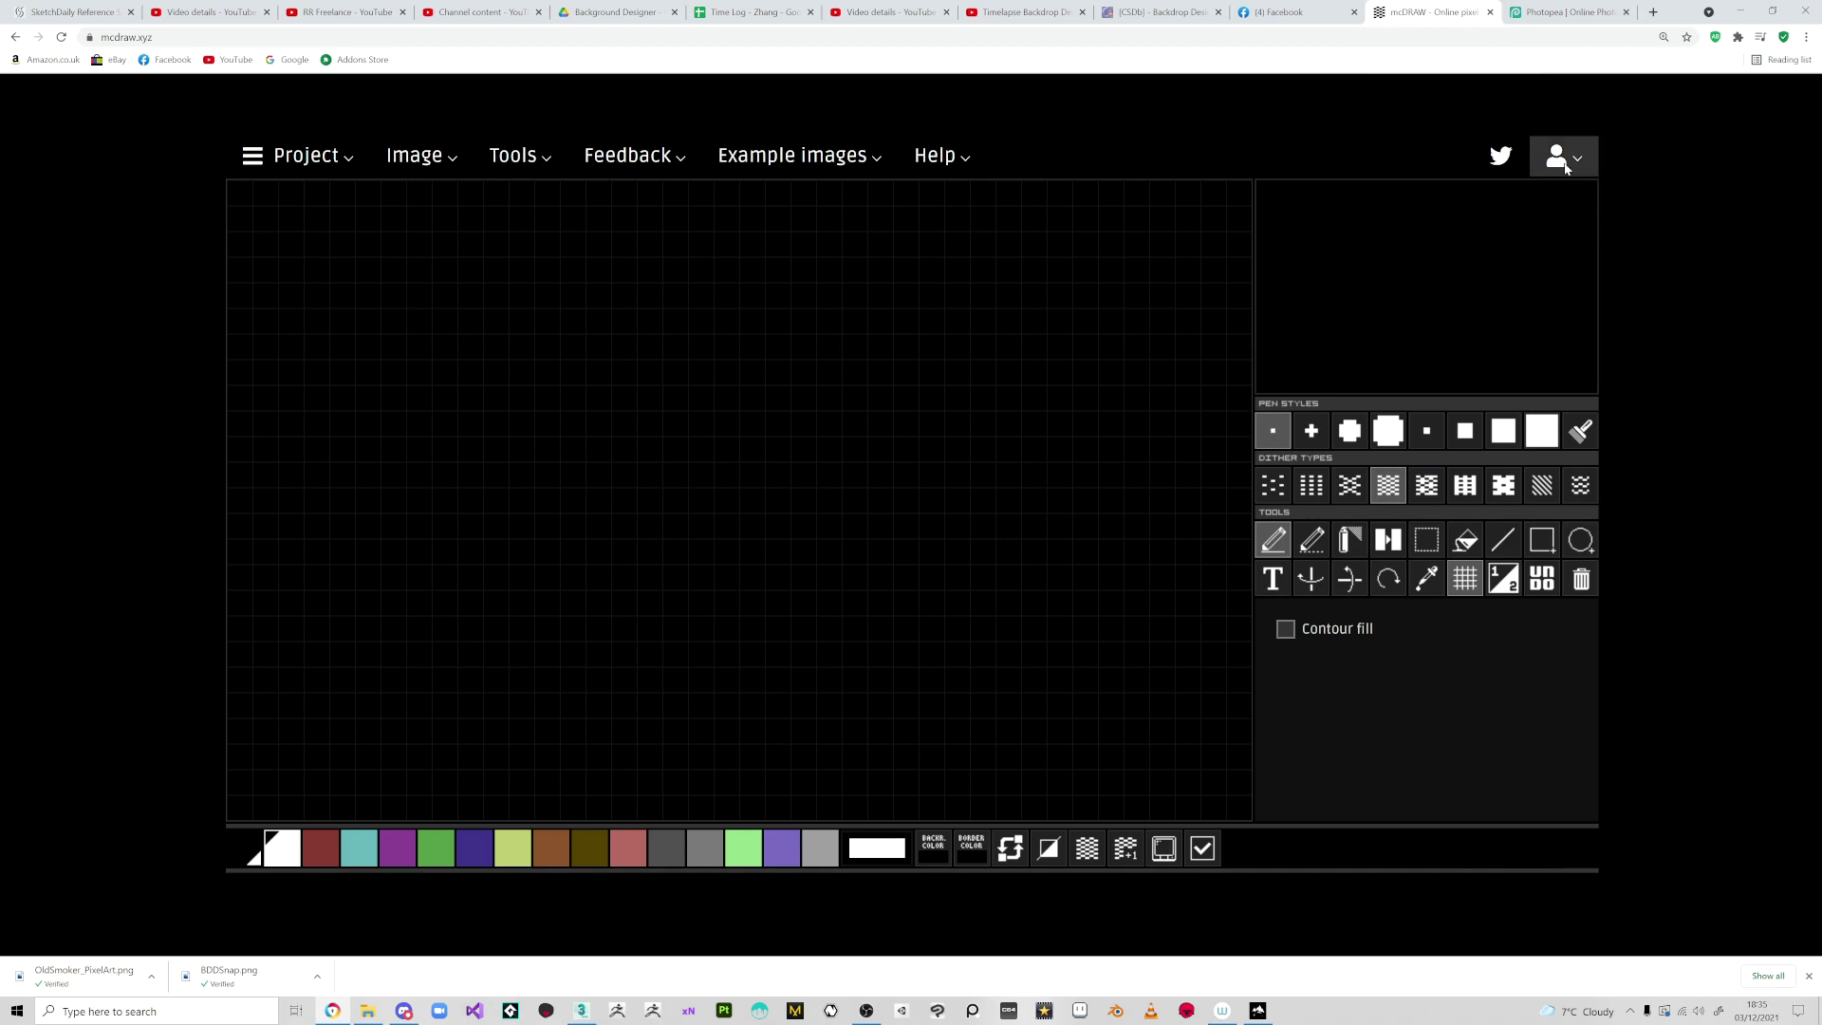
click(415, 154)
click(444, 203)
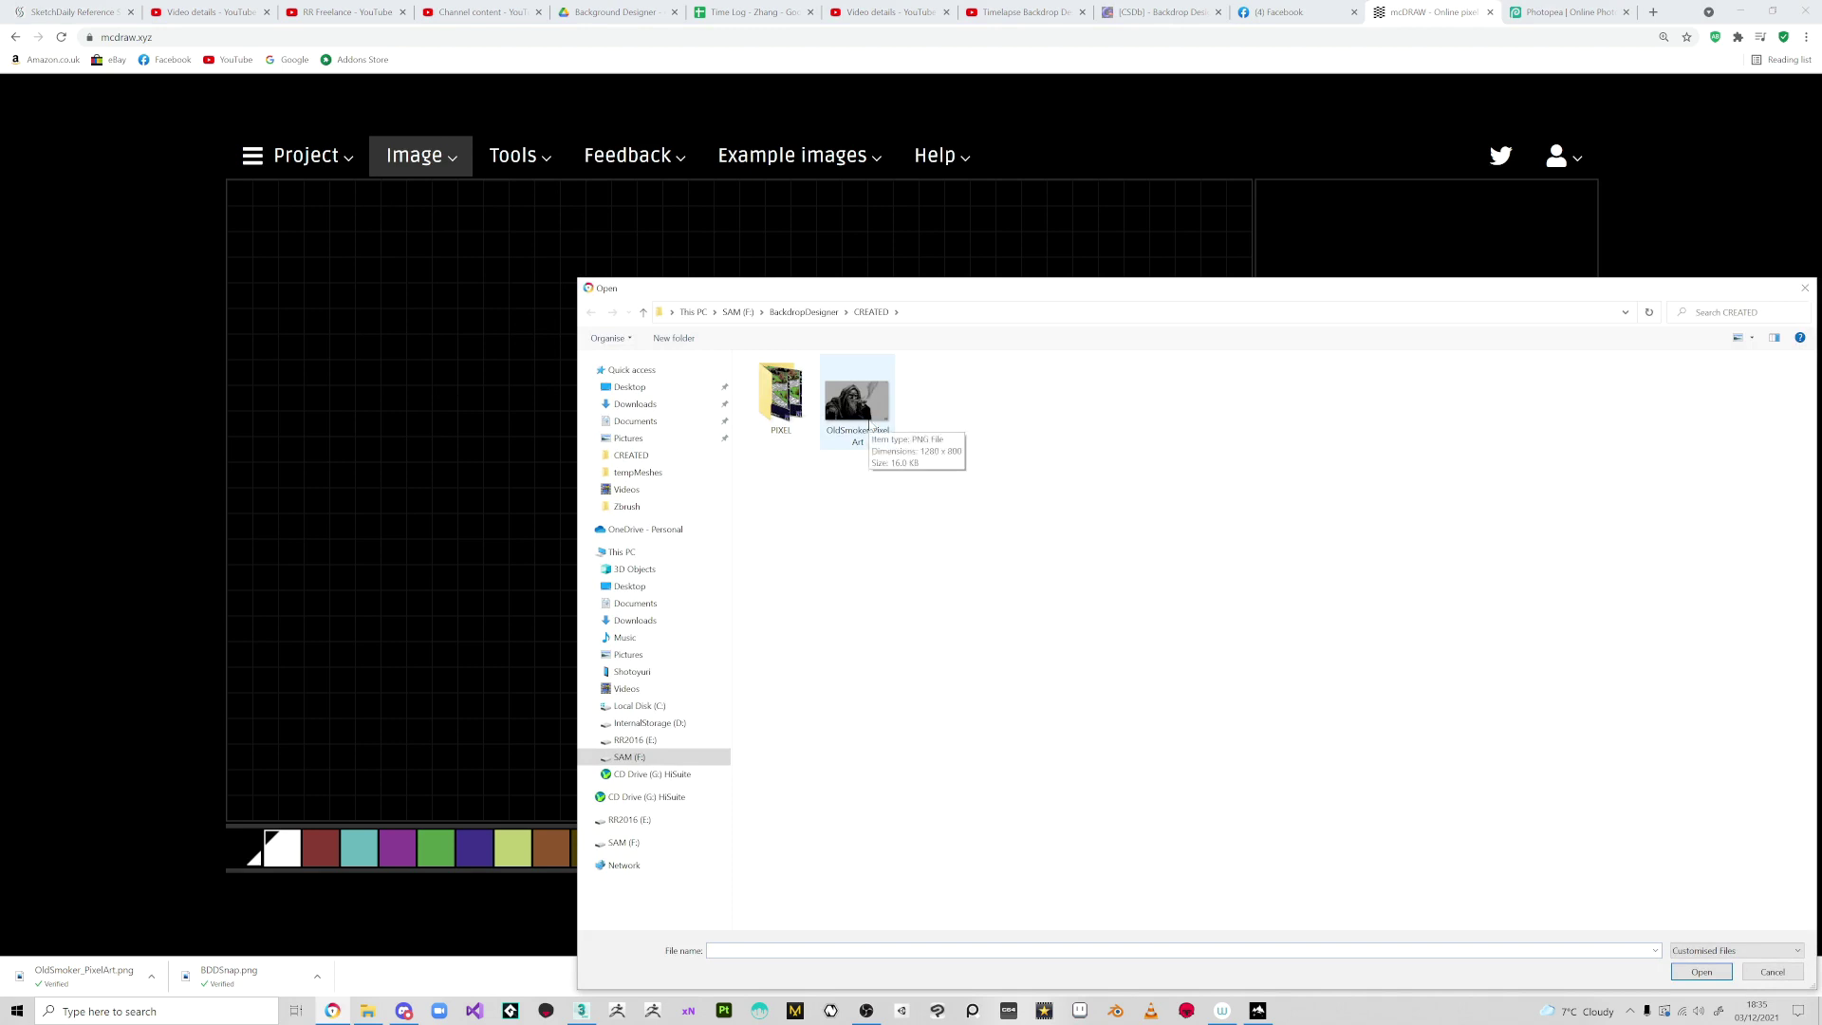
click(655, 387)
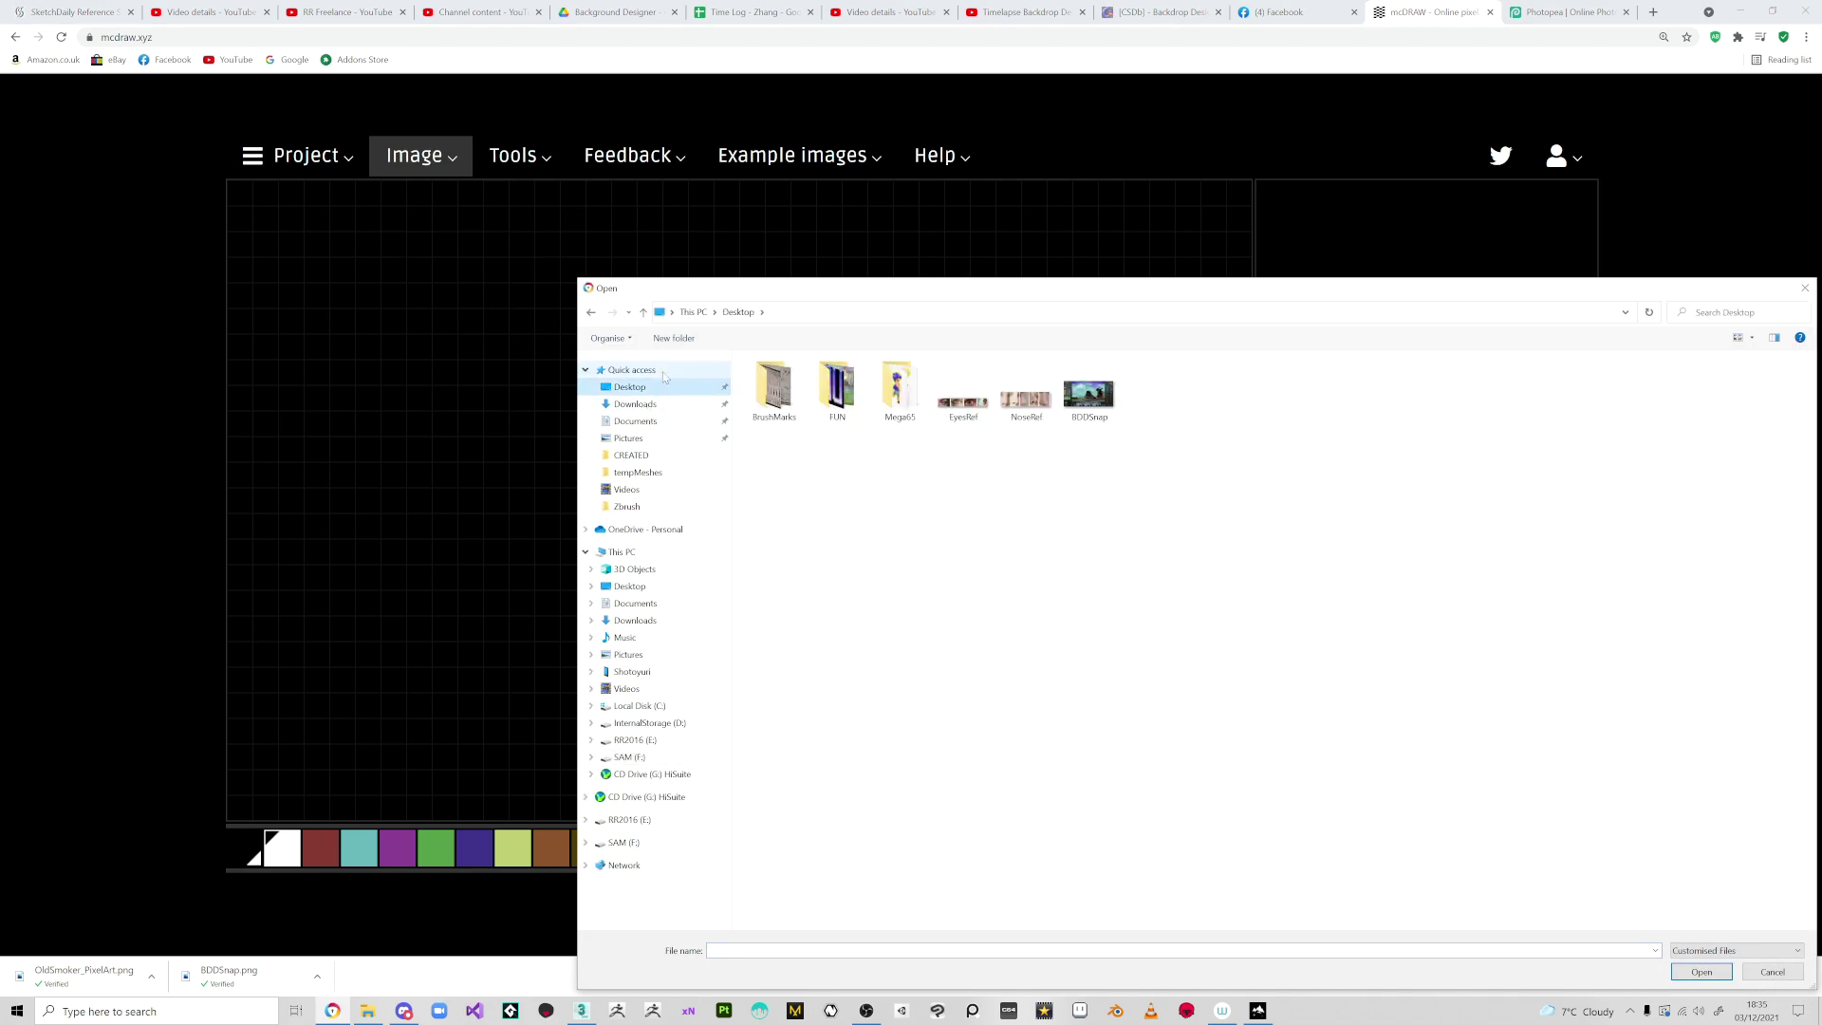
click(664, 410)
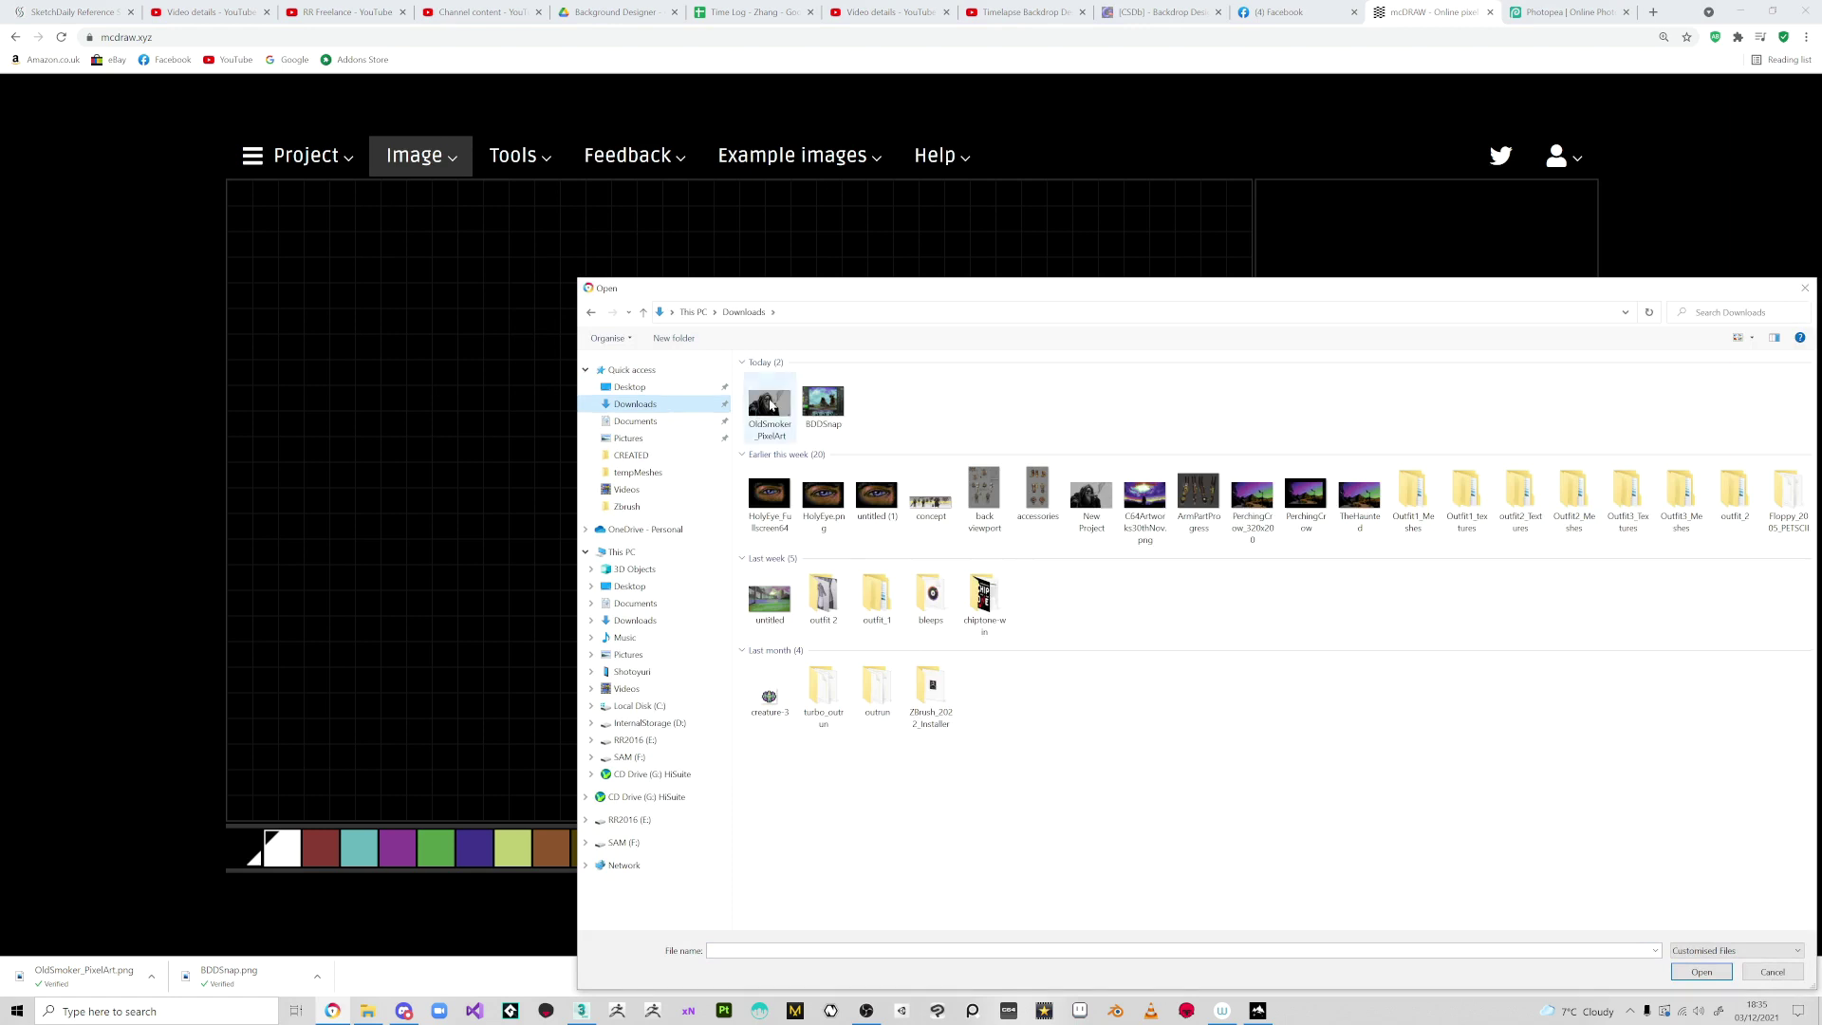
double_click(771, 405)
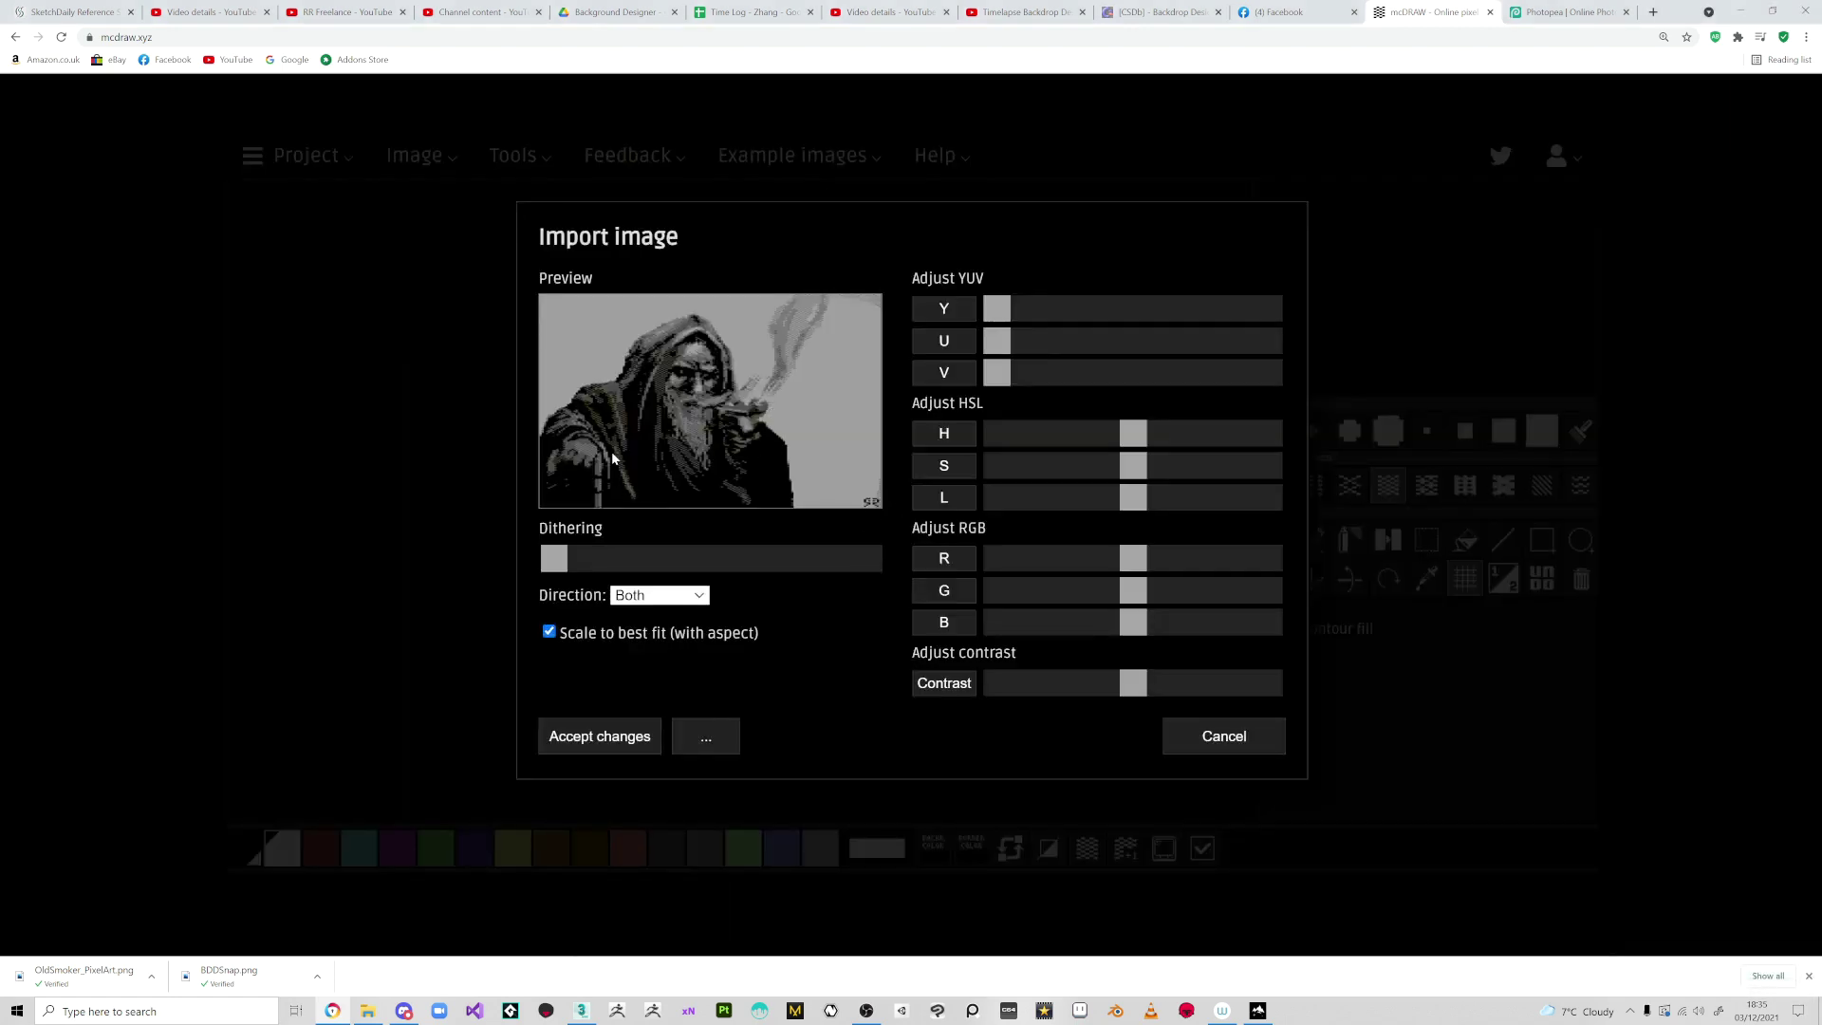
Try out the dithering amount, set it back to its minimum and accept the image import.
drag(554, 558, 656, 558)
mouse_move(352, 527)
mouse_down()
mouse_move(797, 541)
mouse_move(366, 528)
mouse_up()
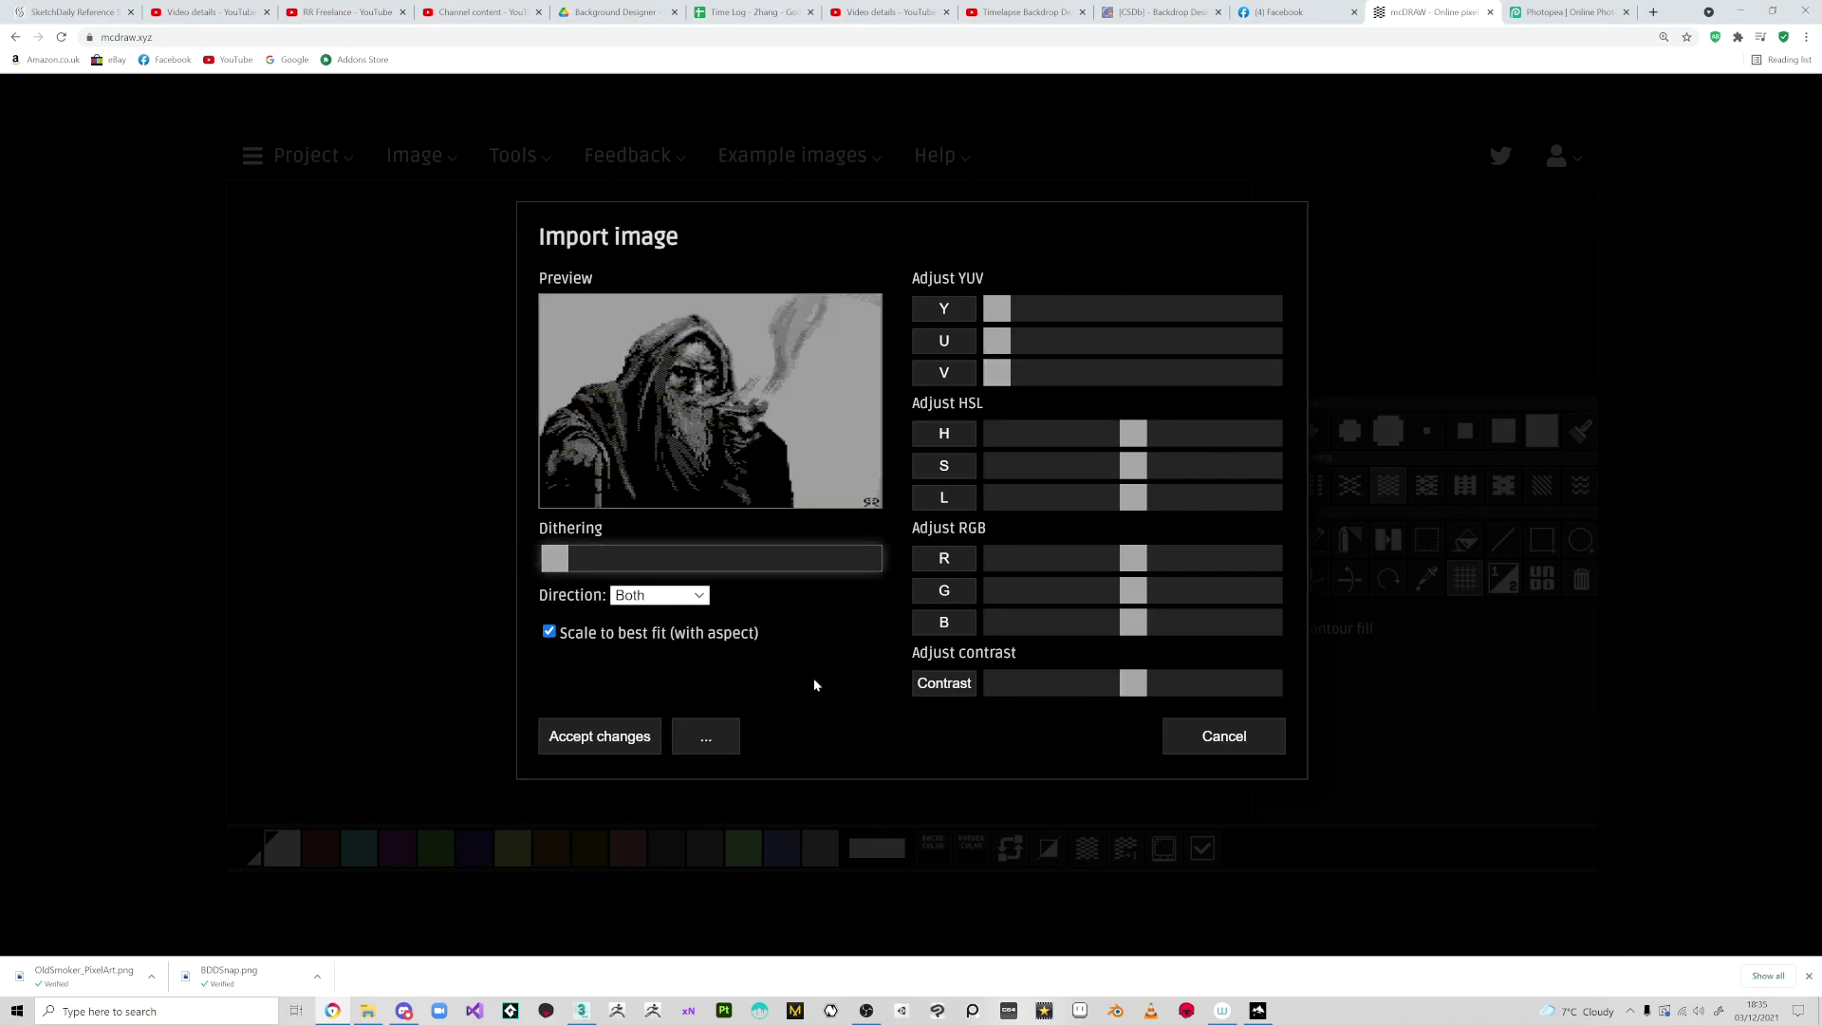
click(611, 742)
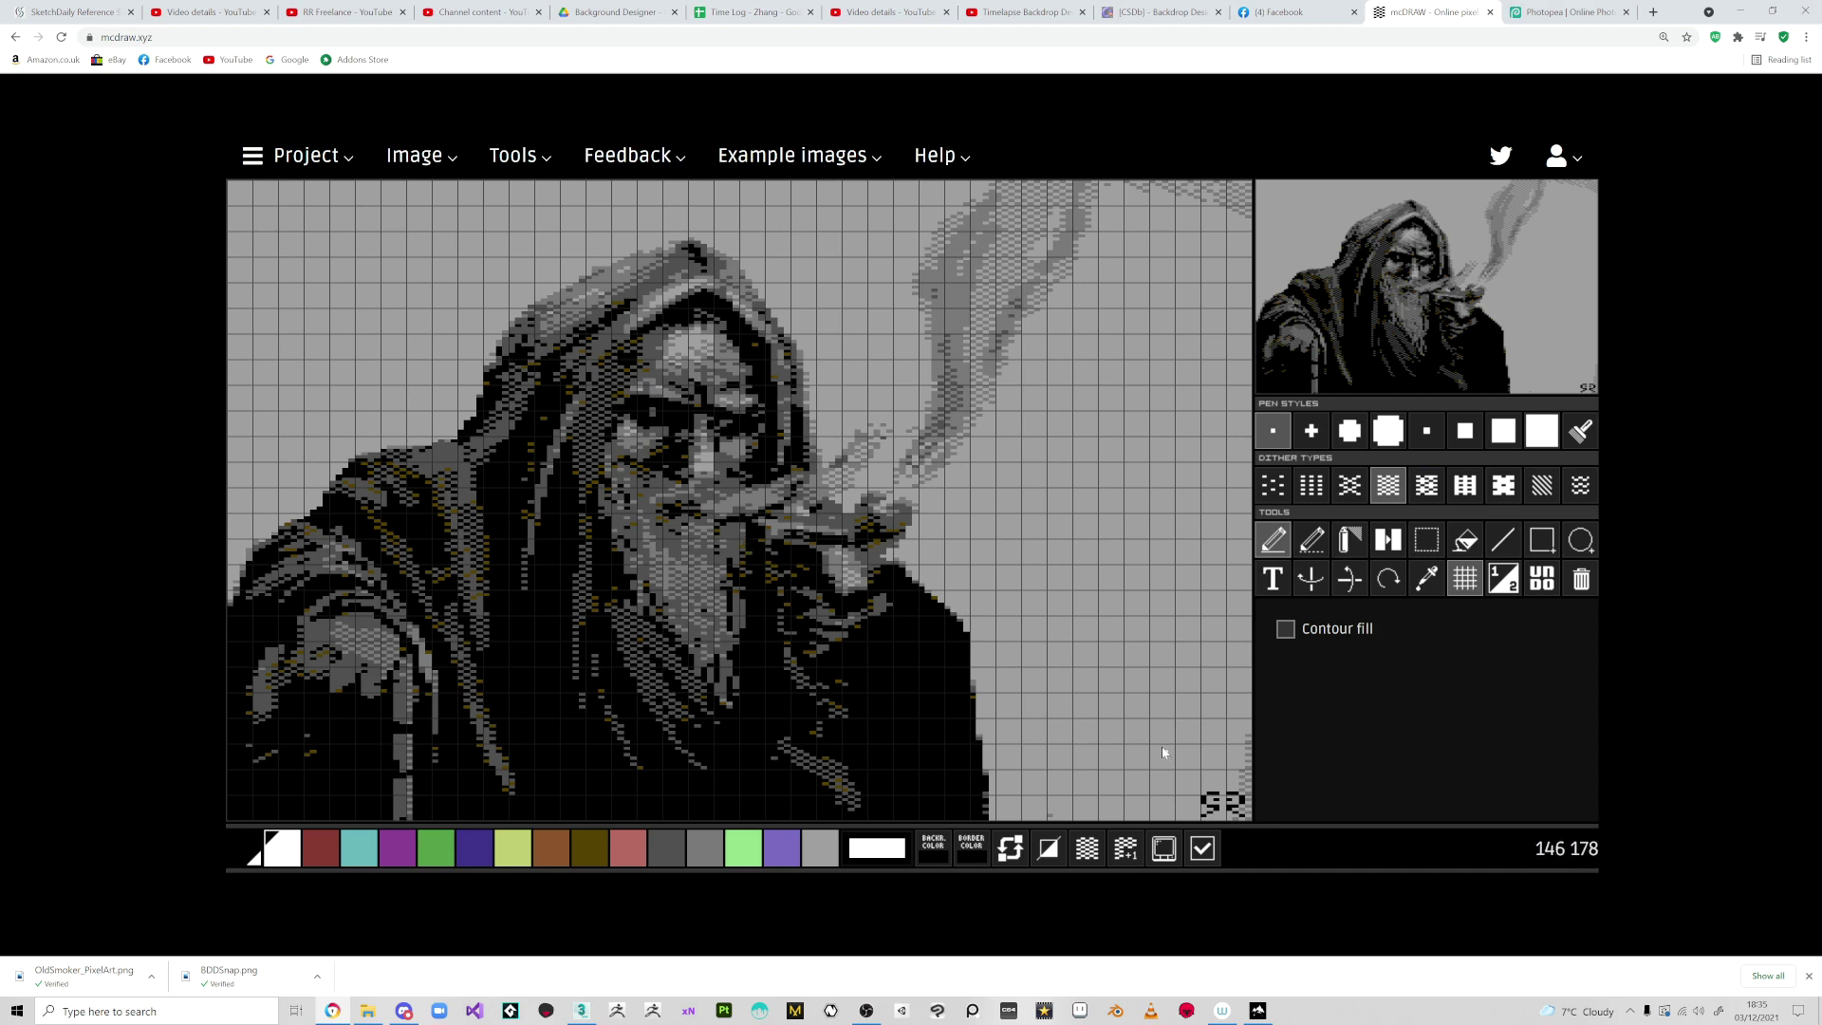
Touch up the area around the signature with straight lines in light grey picked from the background, and switch to freehand drawing in black.
key(l)
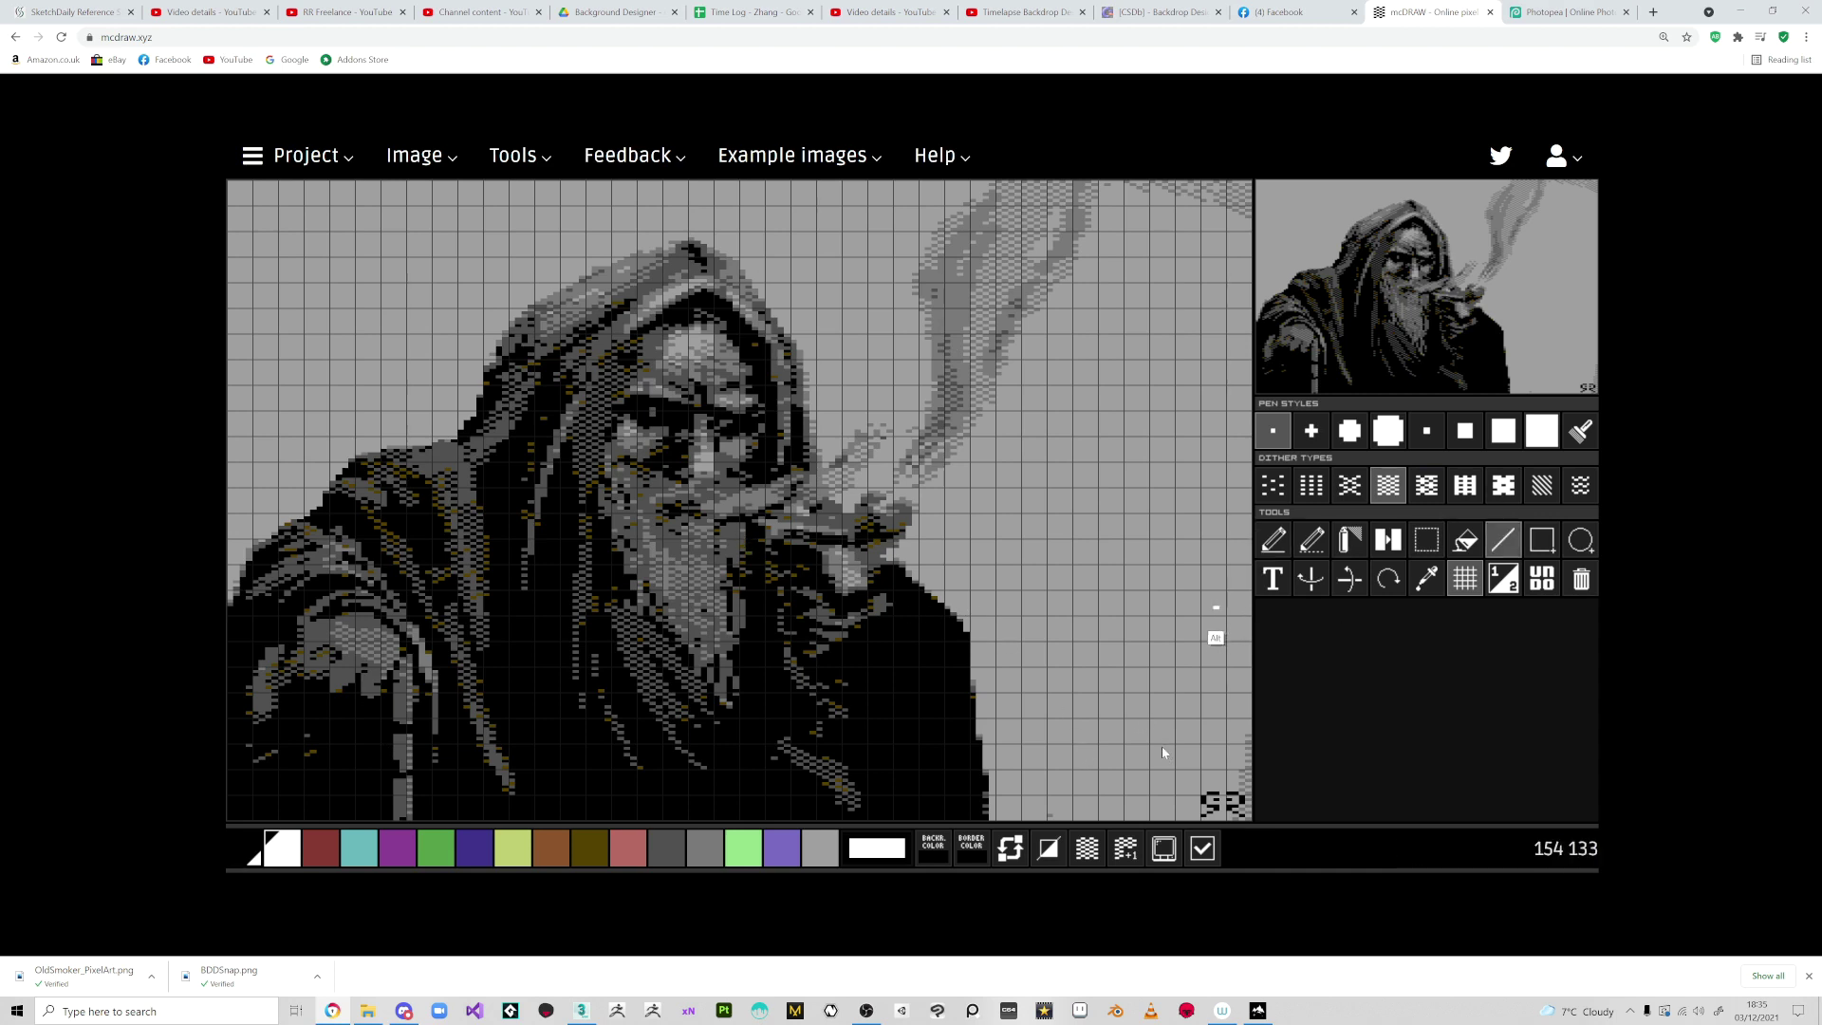
alt+click(1164, 752)
key(shift)
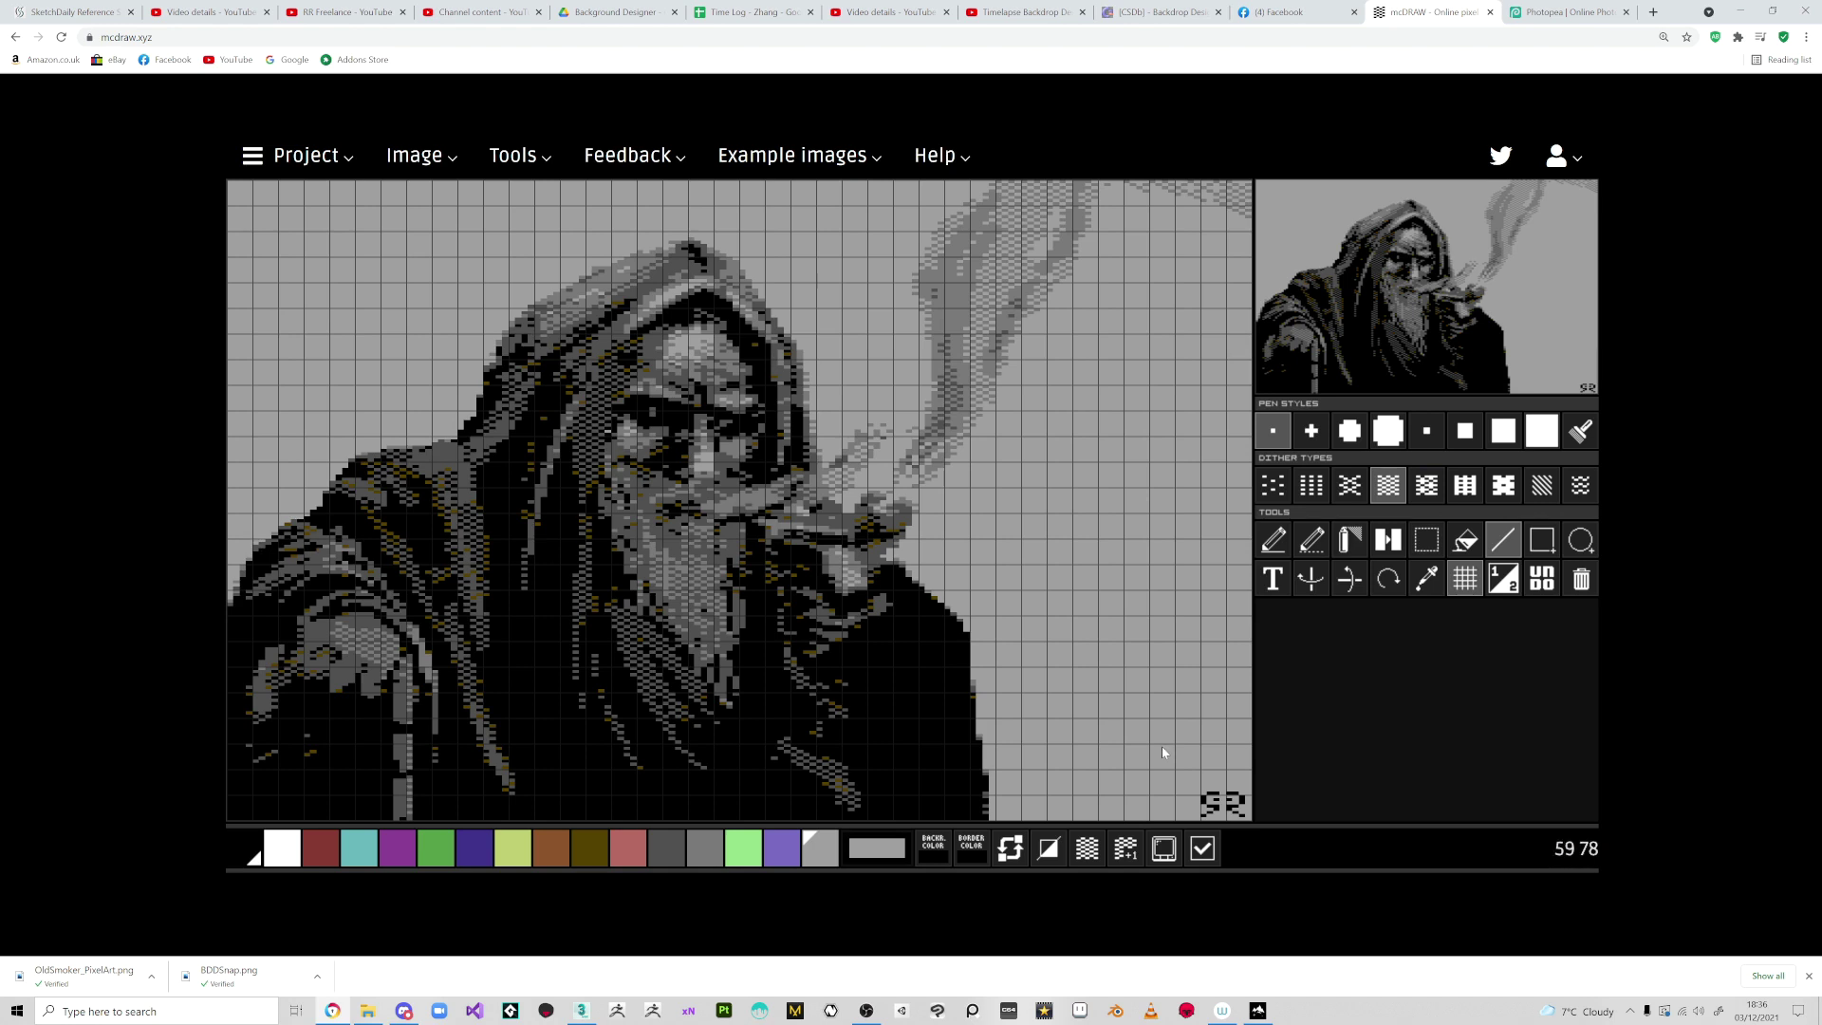
key(0)
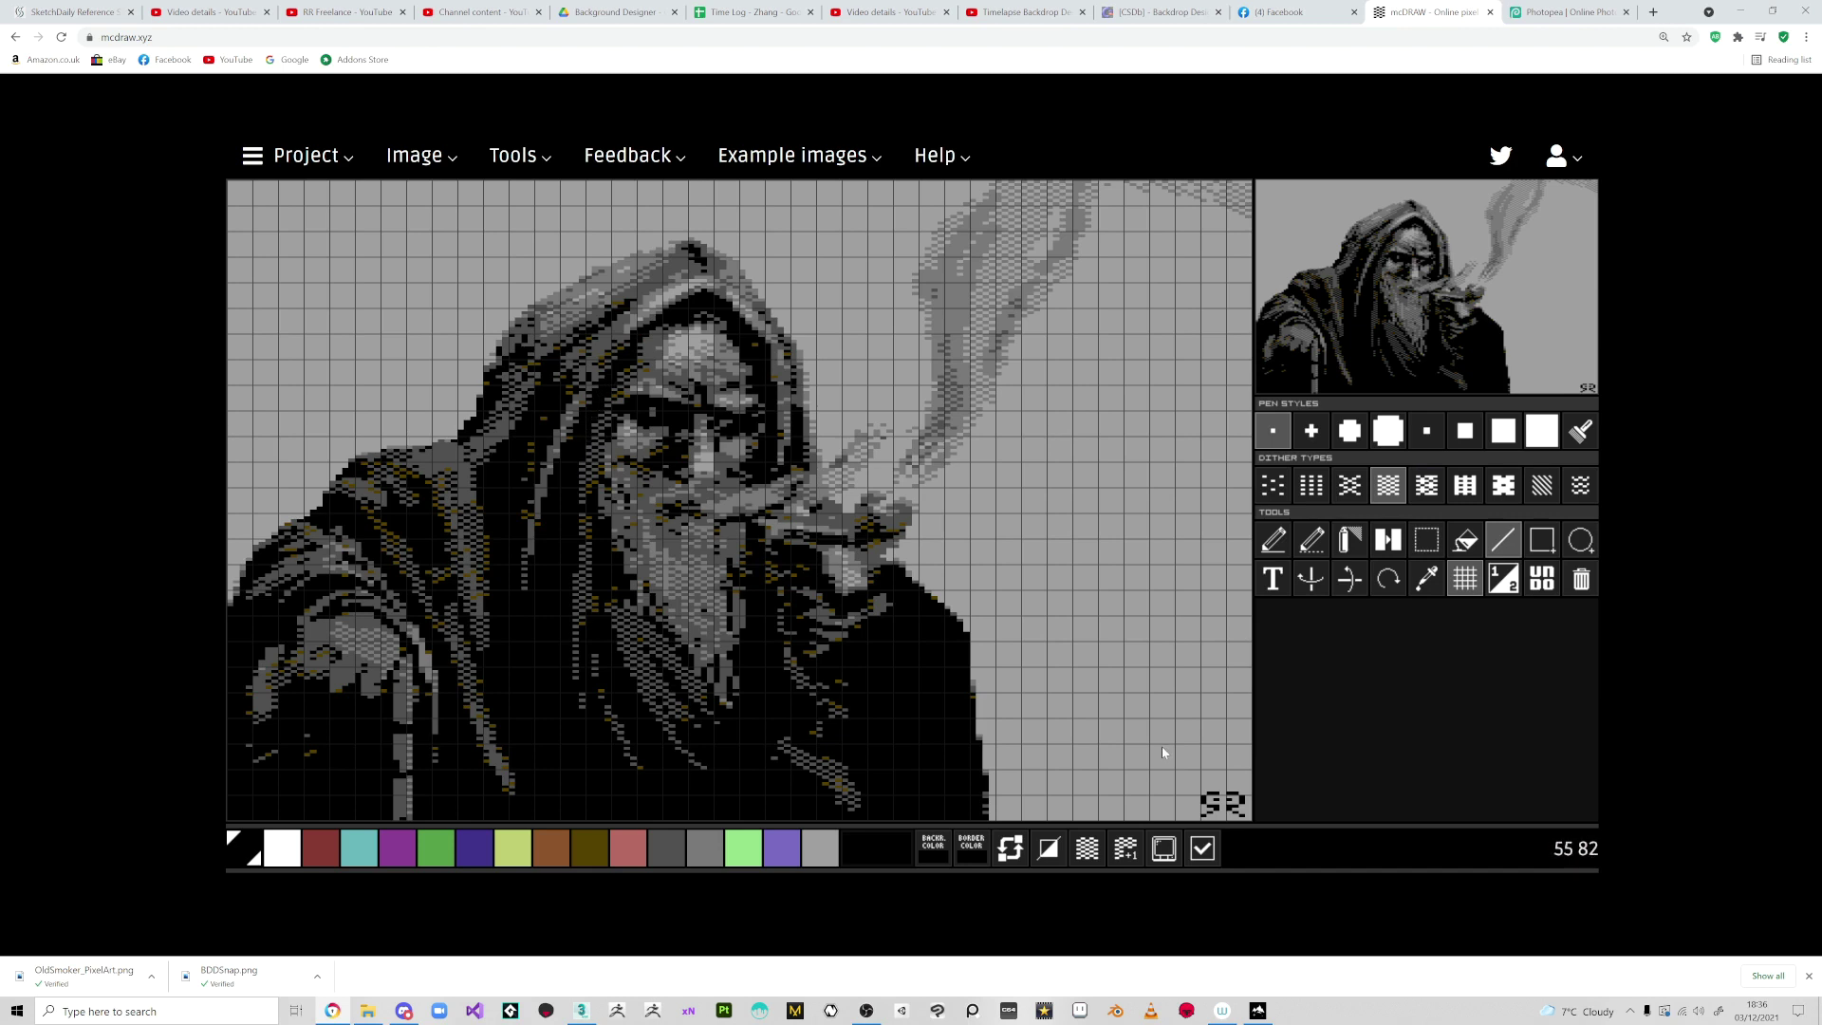
key(d)
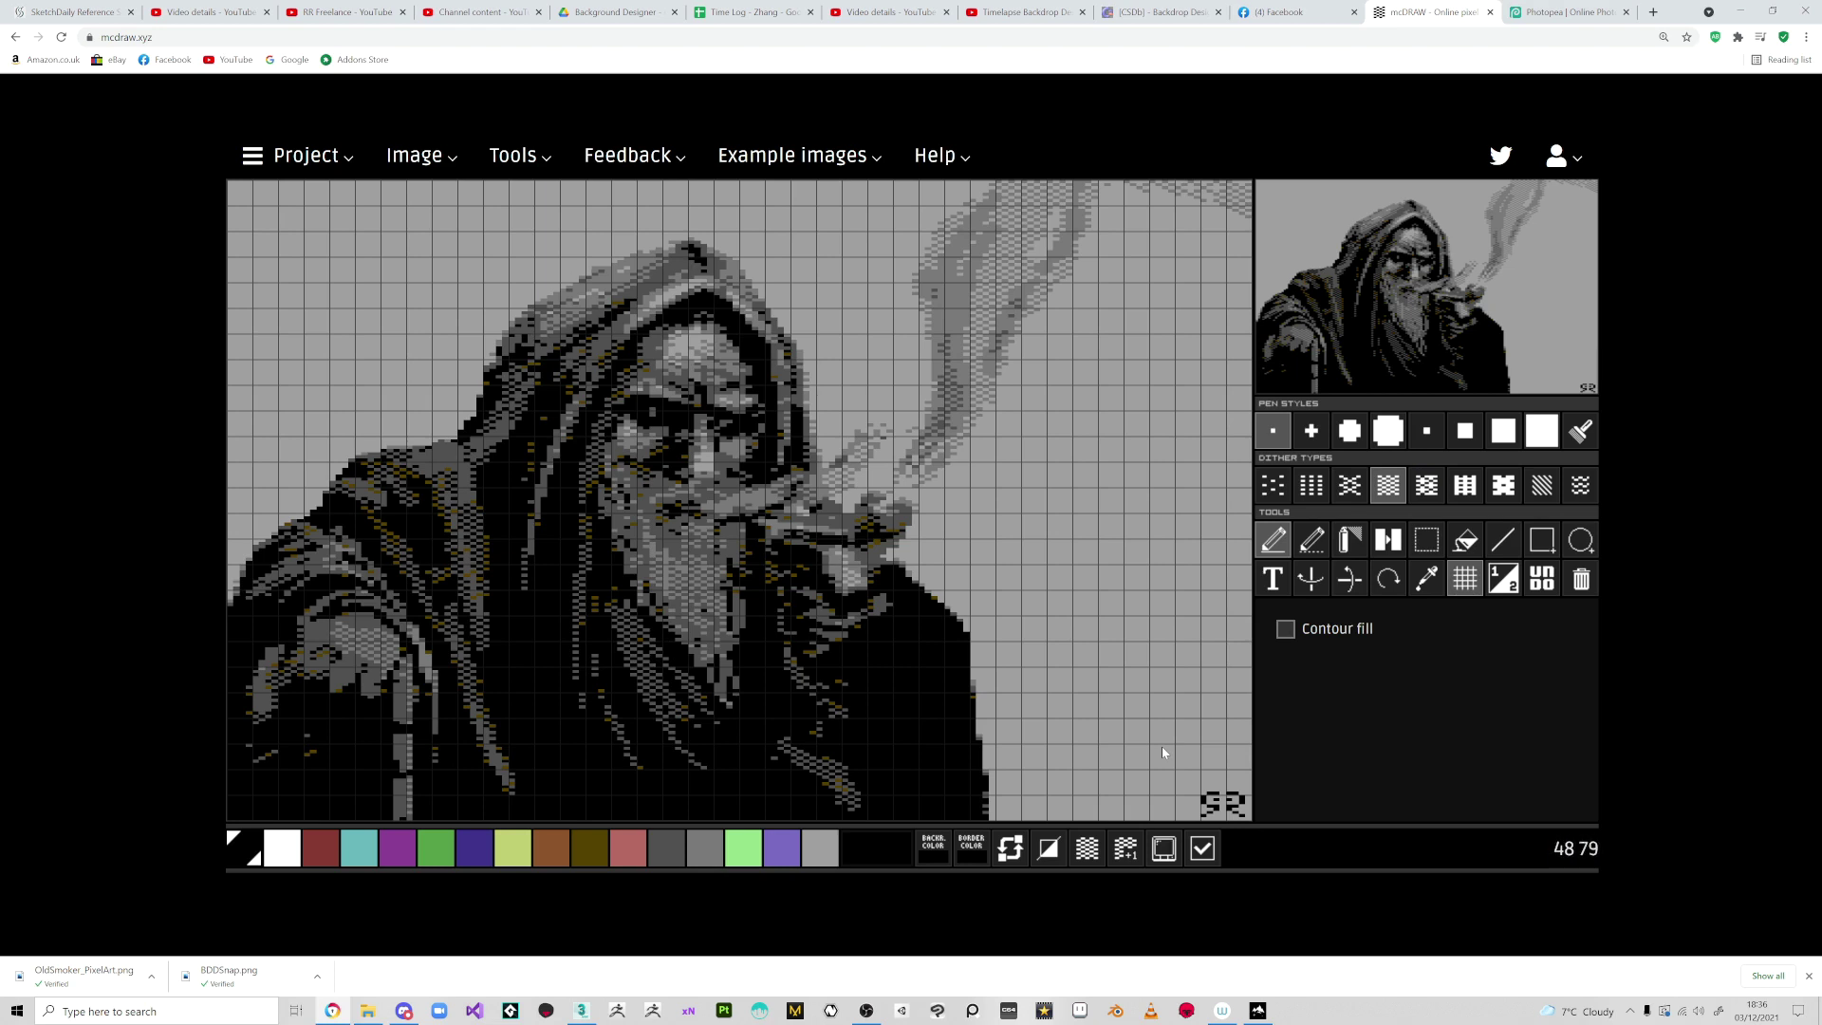
Clean up stray pixels in the portrait and background freehand, alternating between medium grey, light grey and black.
click(705, 847)
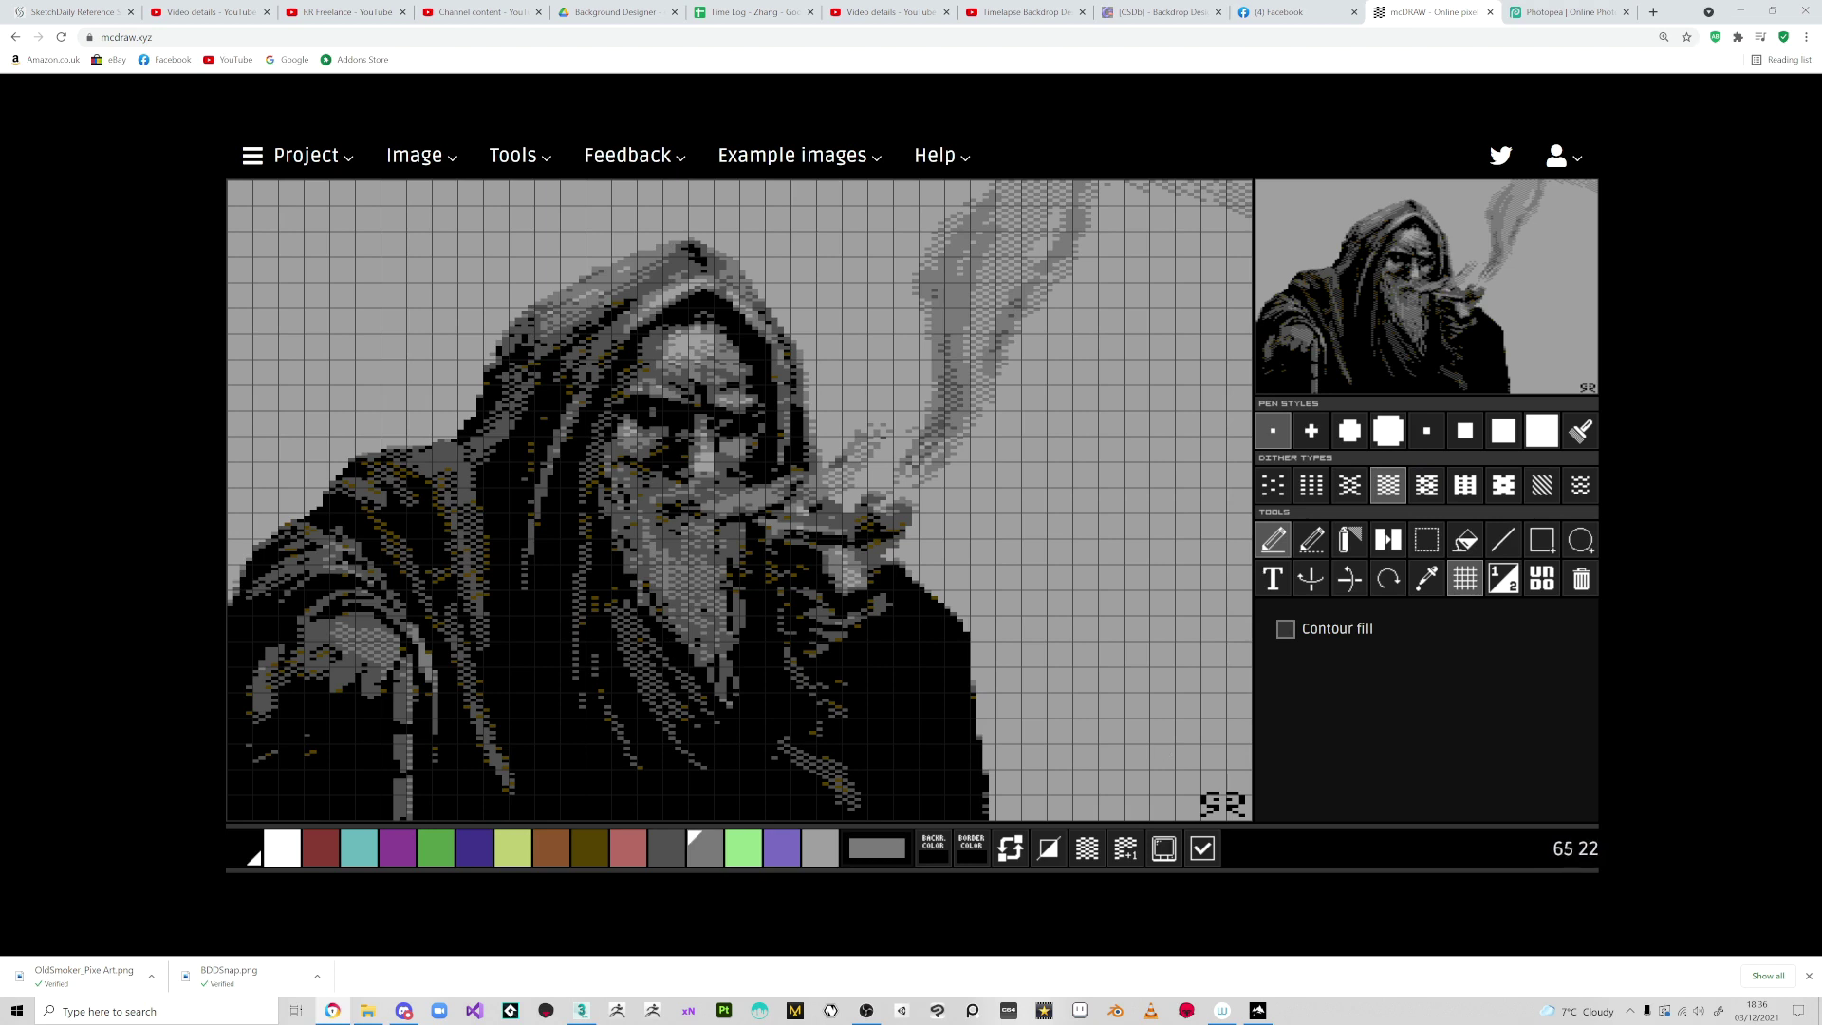
right_click(1161, 745)
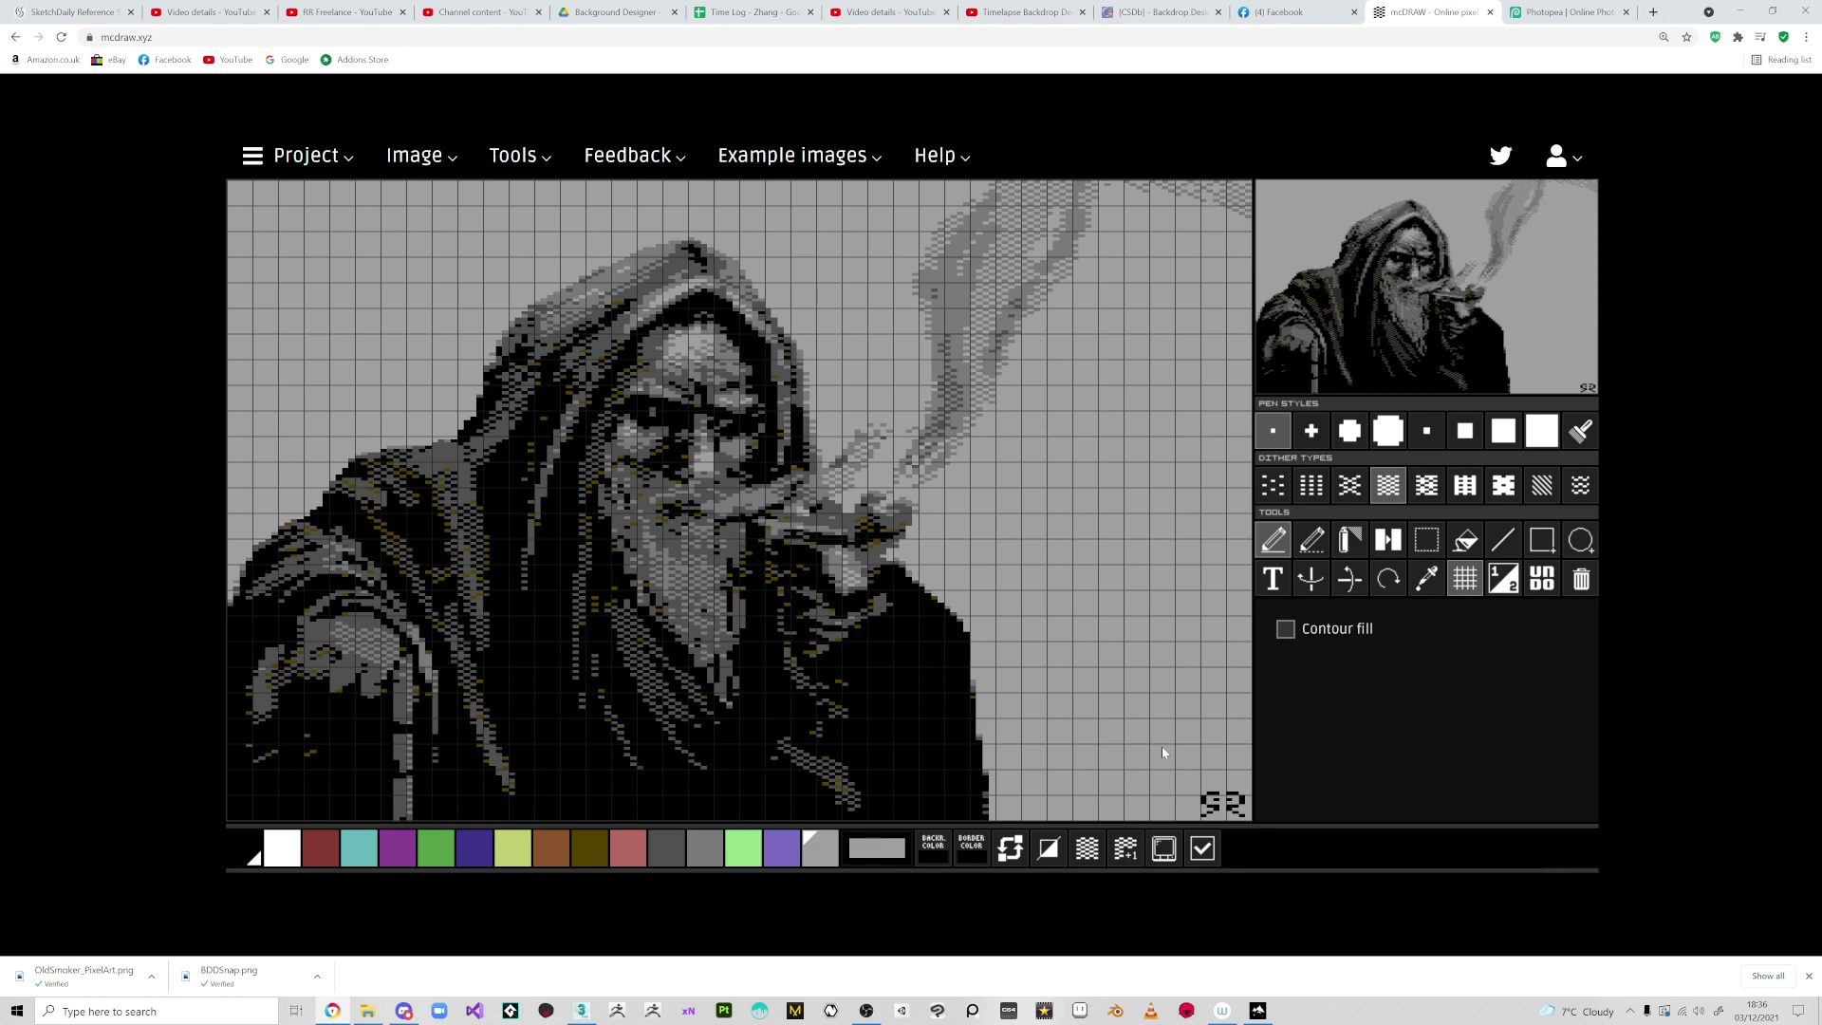
key(x)
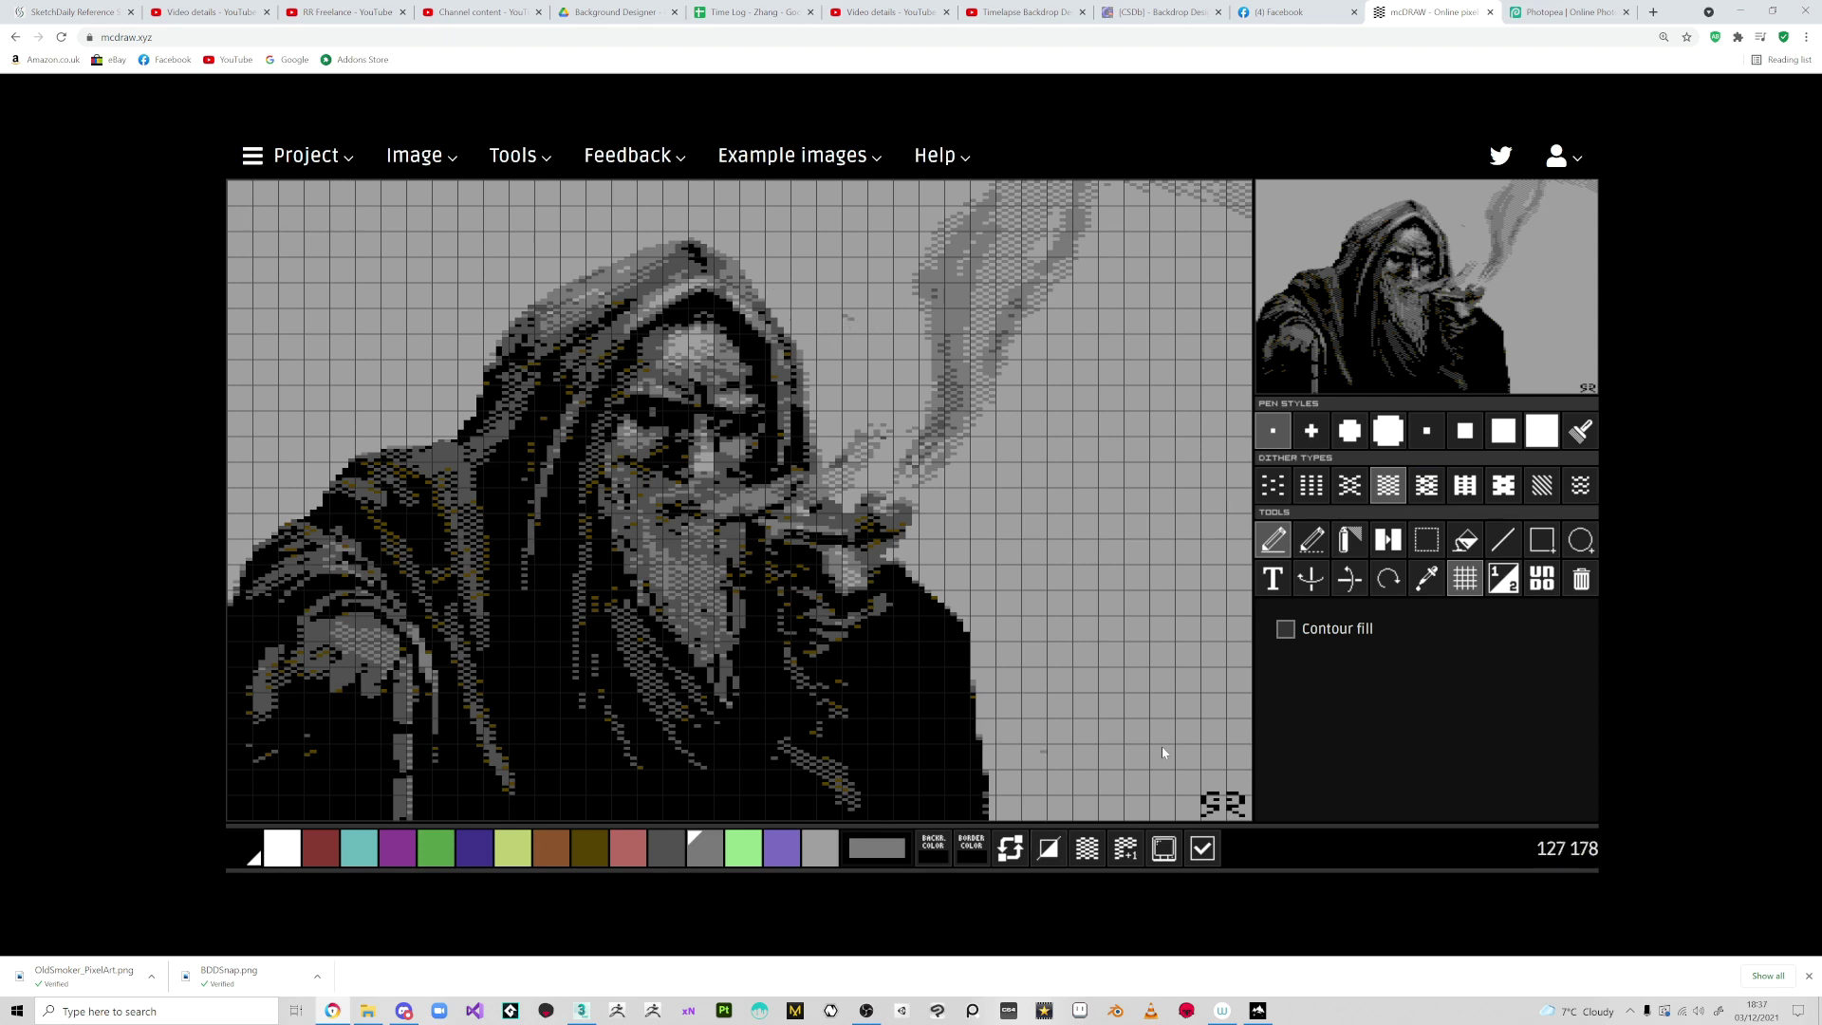
key(x)
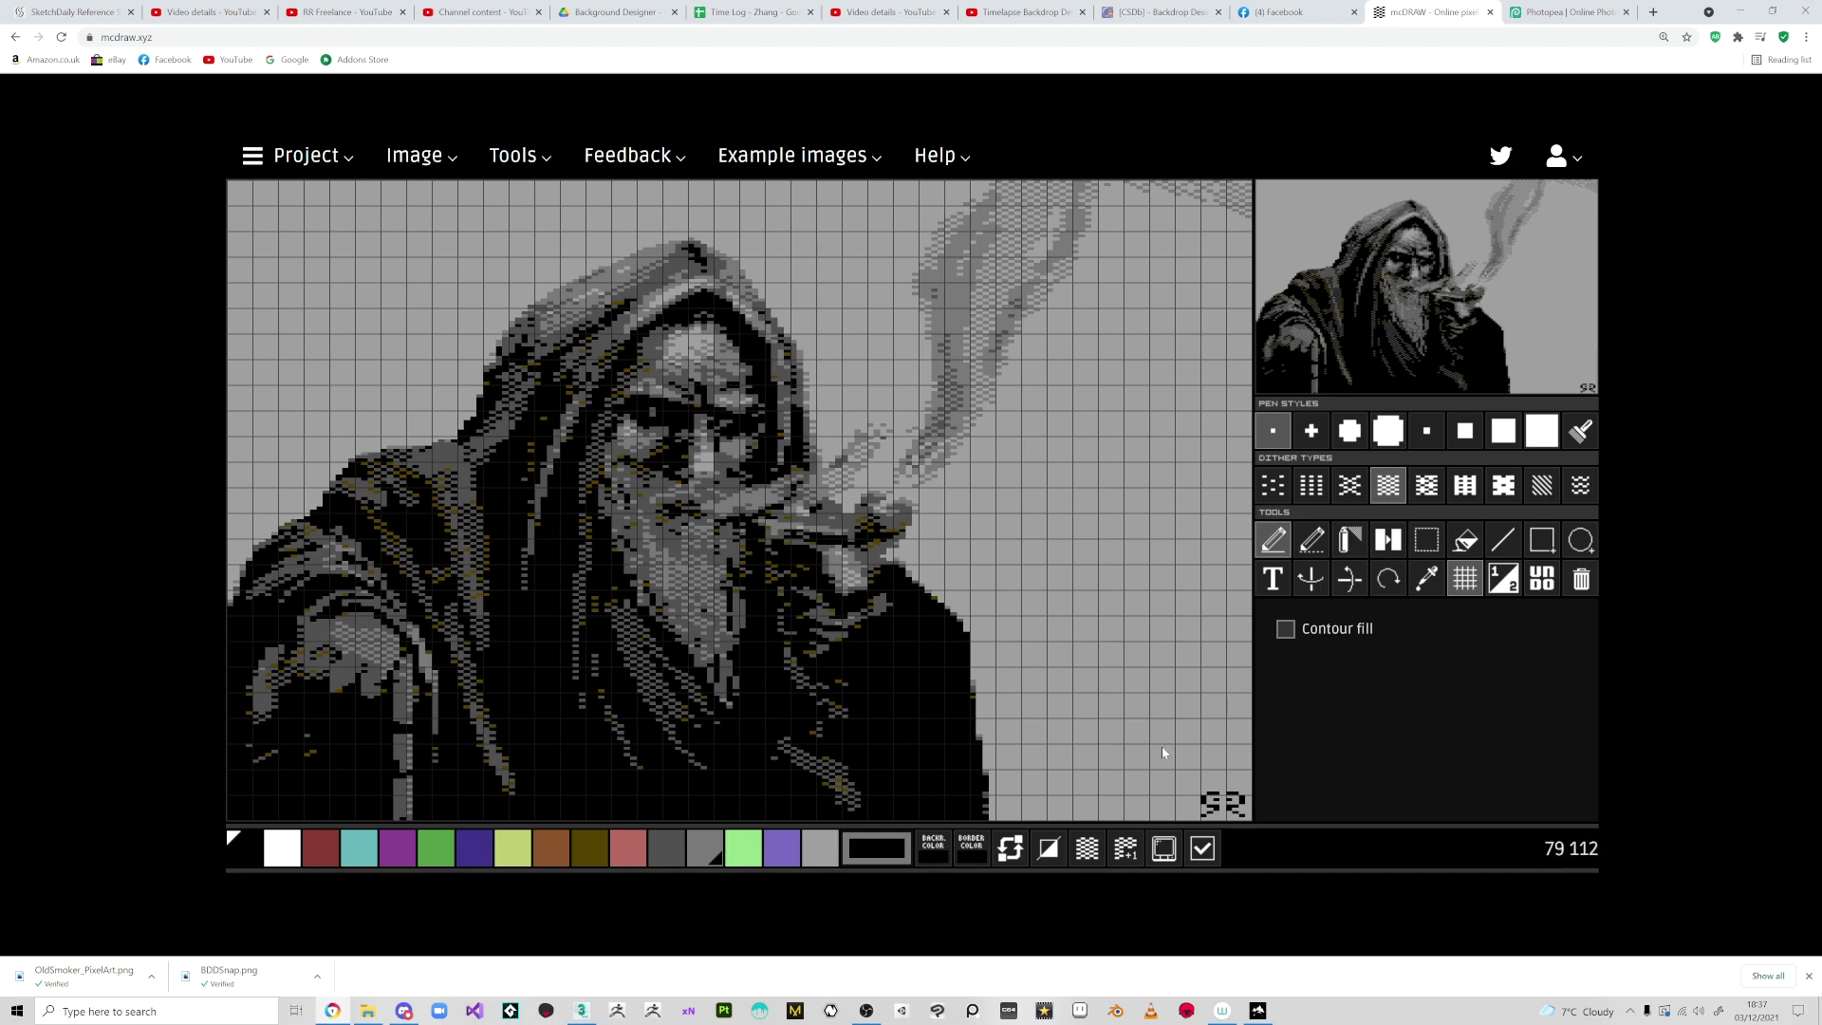
key(x)
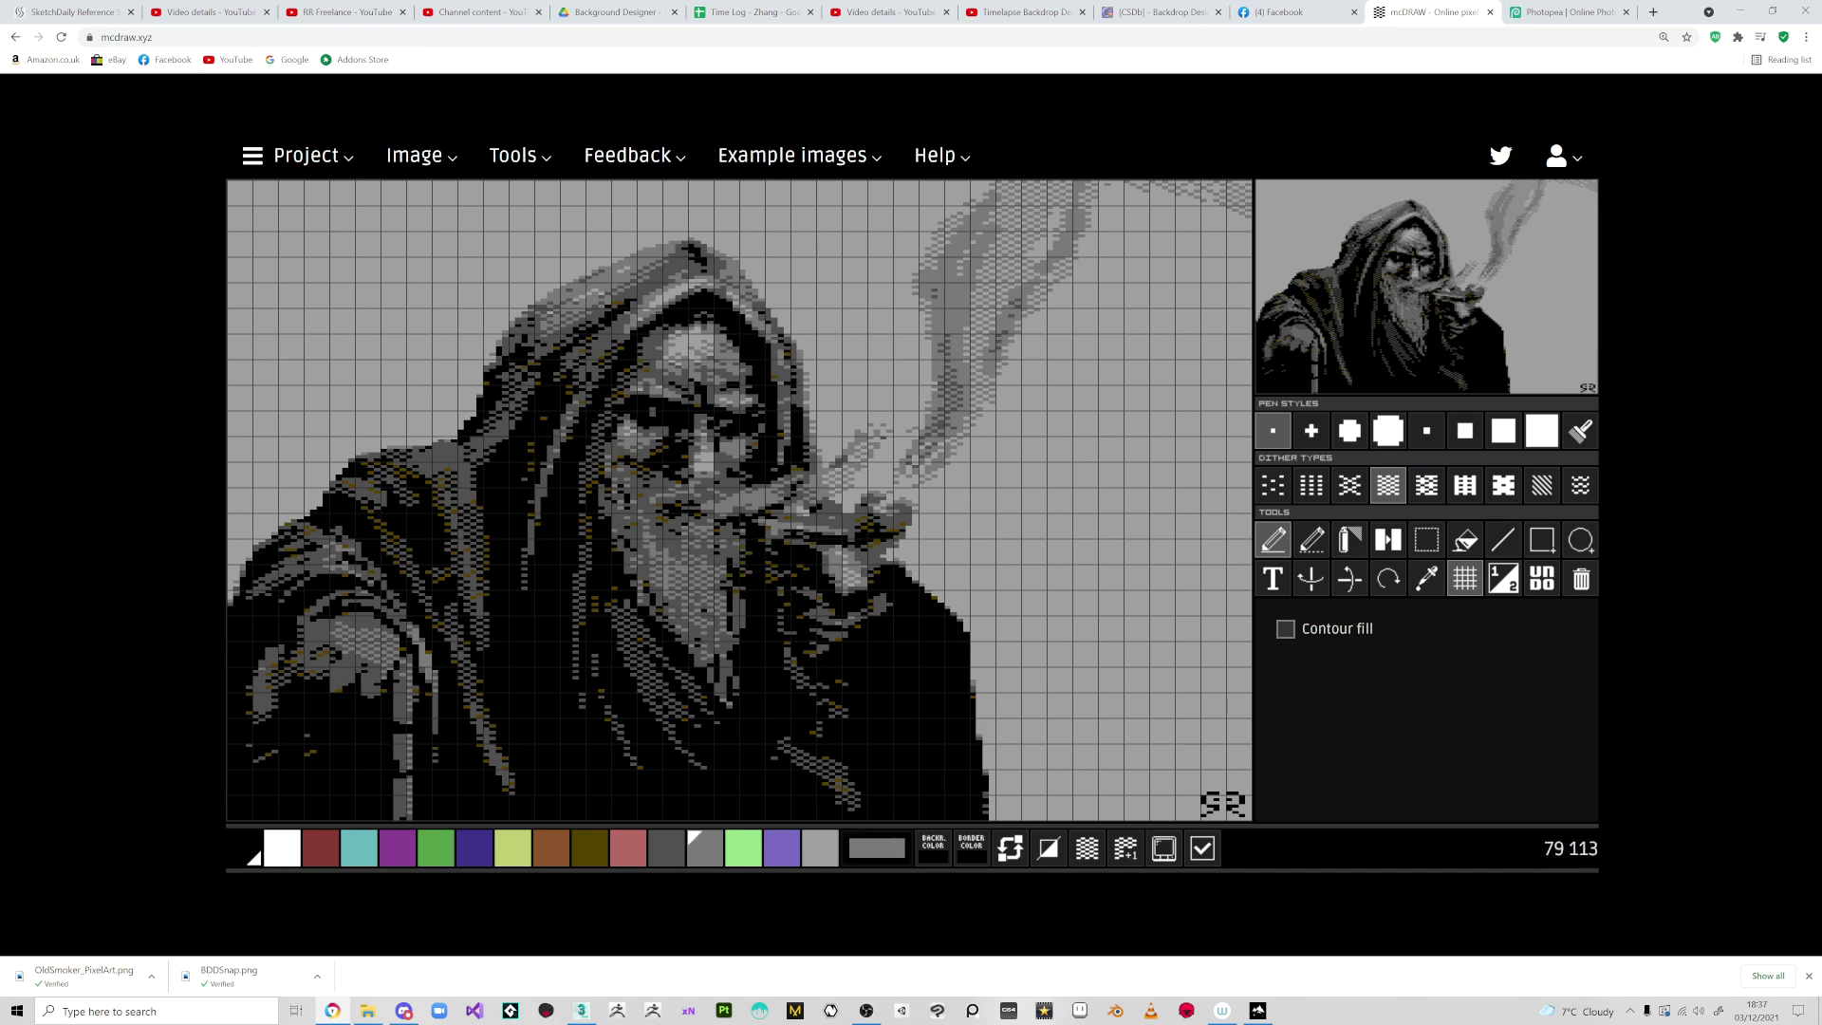
key(x)
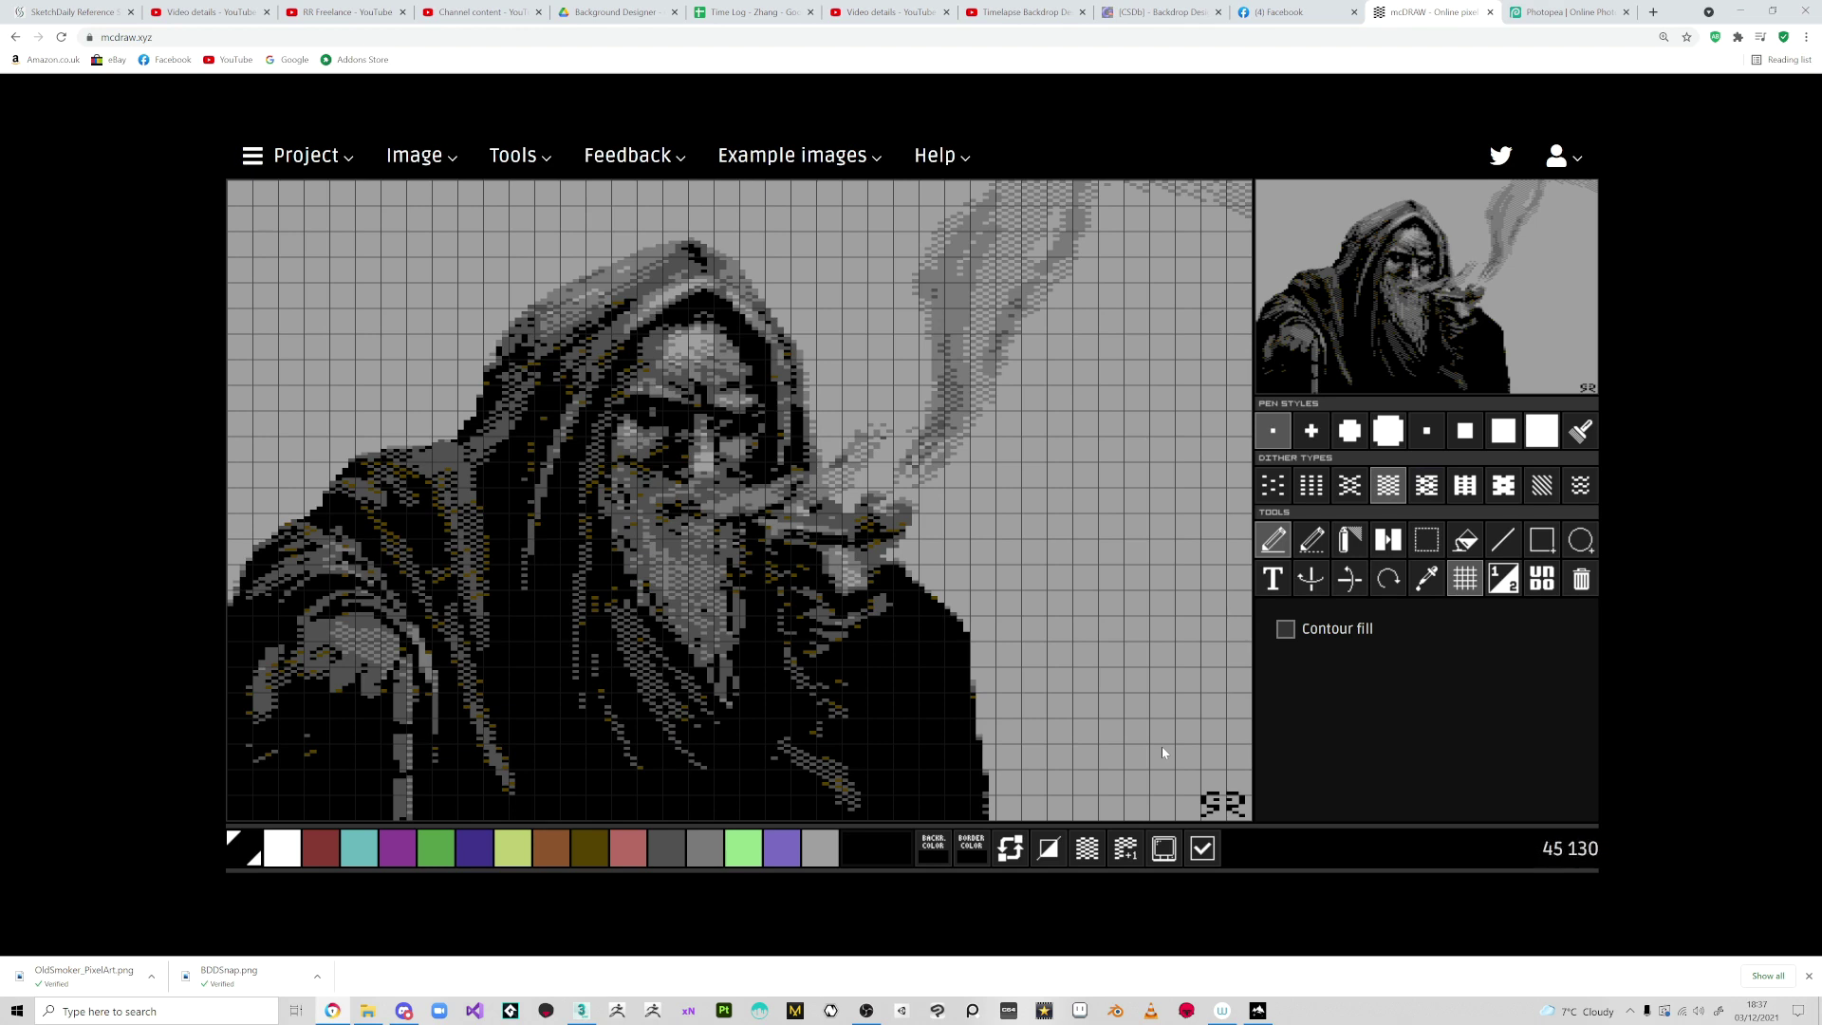
click(1113, 661)
Search the web for "itch.io back drawpdesigner" in a new browser tab.
click(1652, 12)
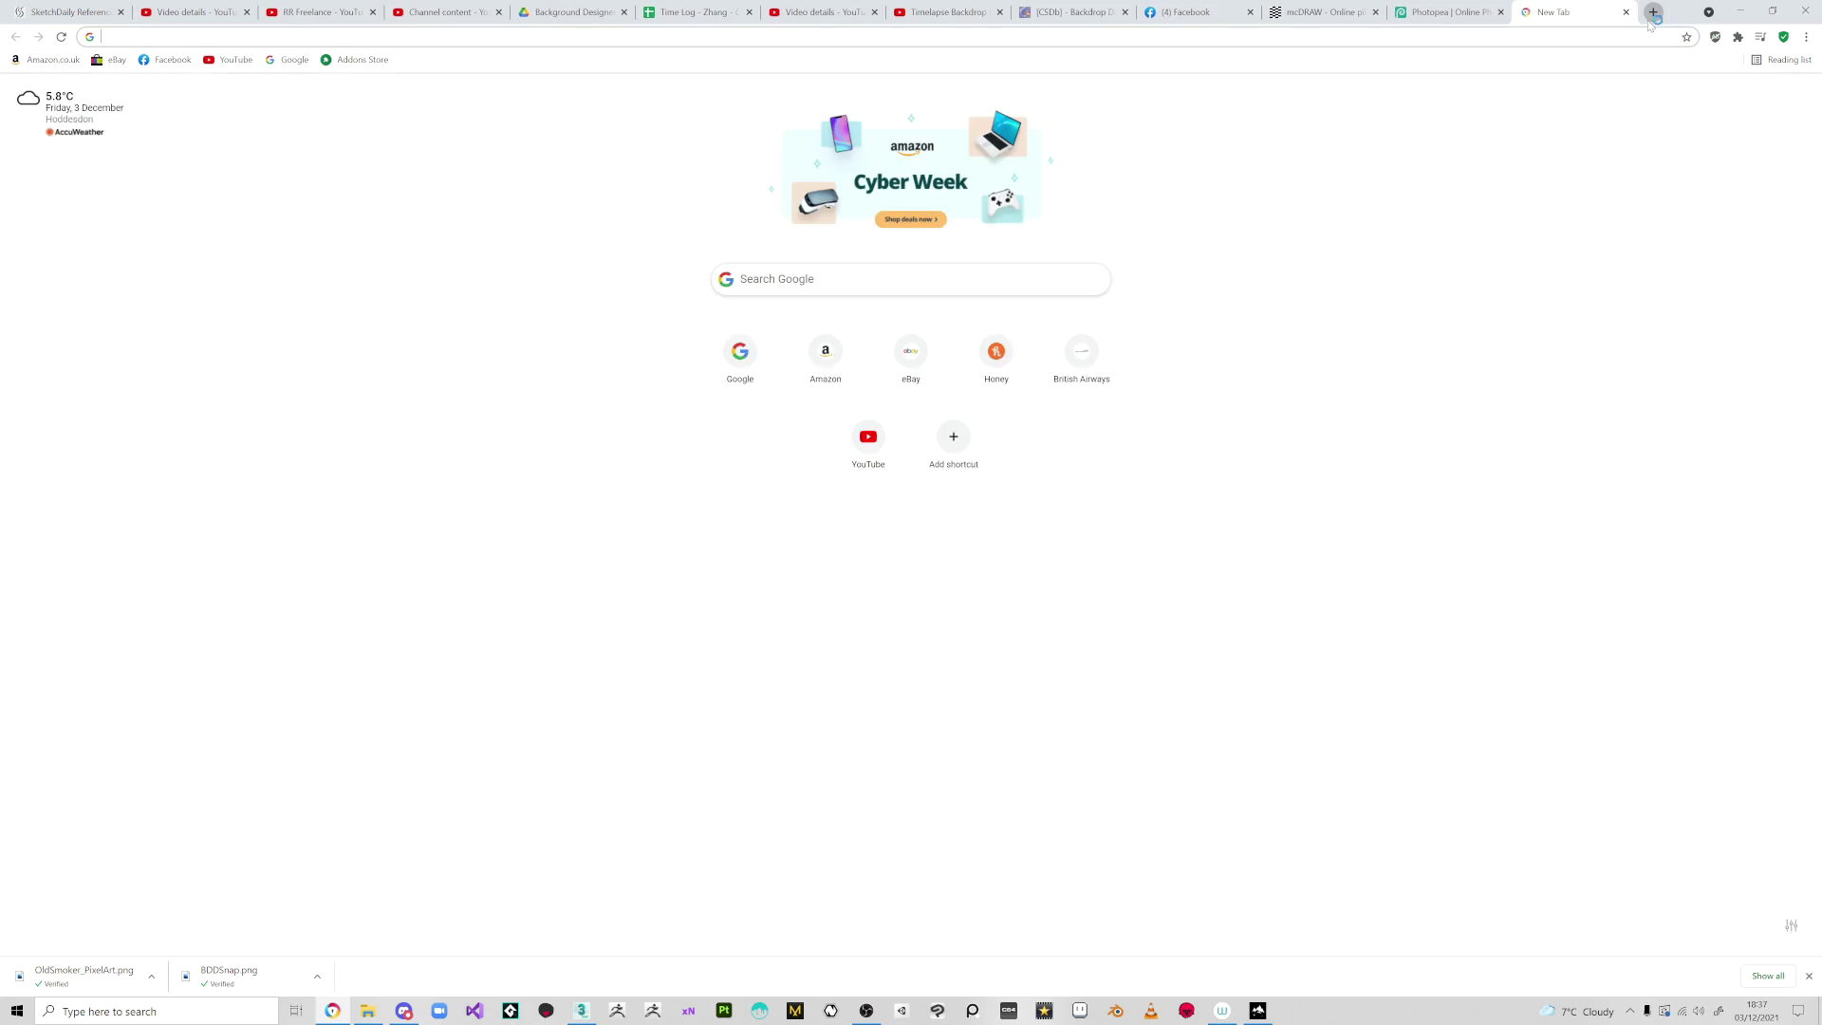
text(itch.io)
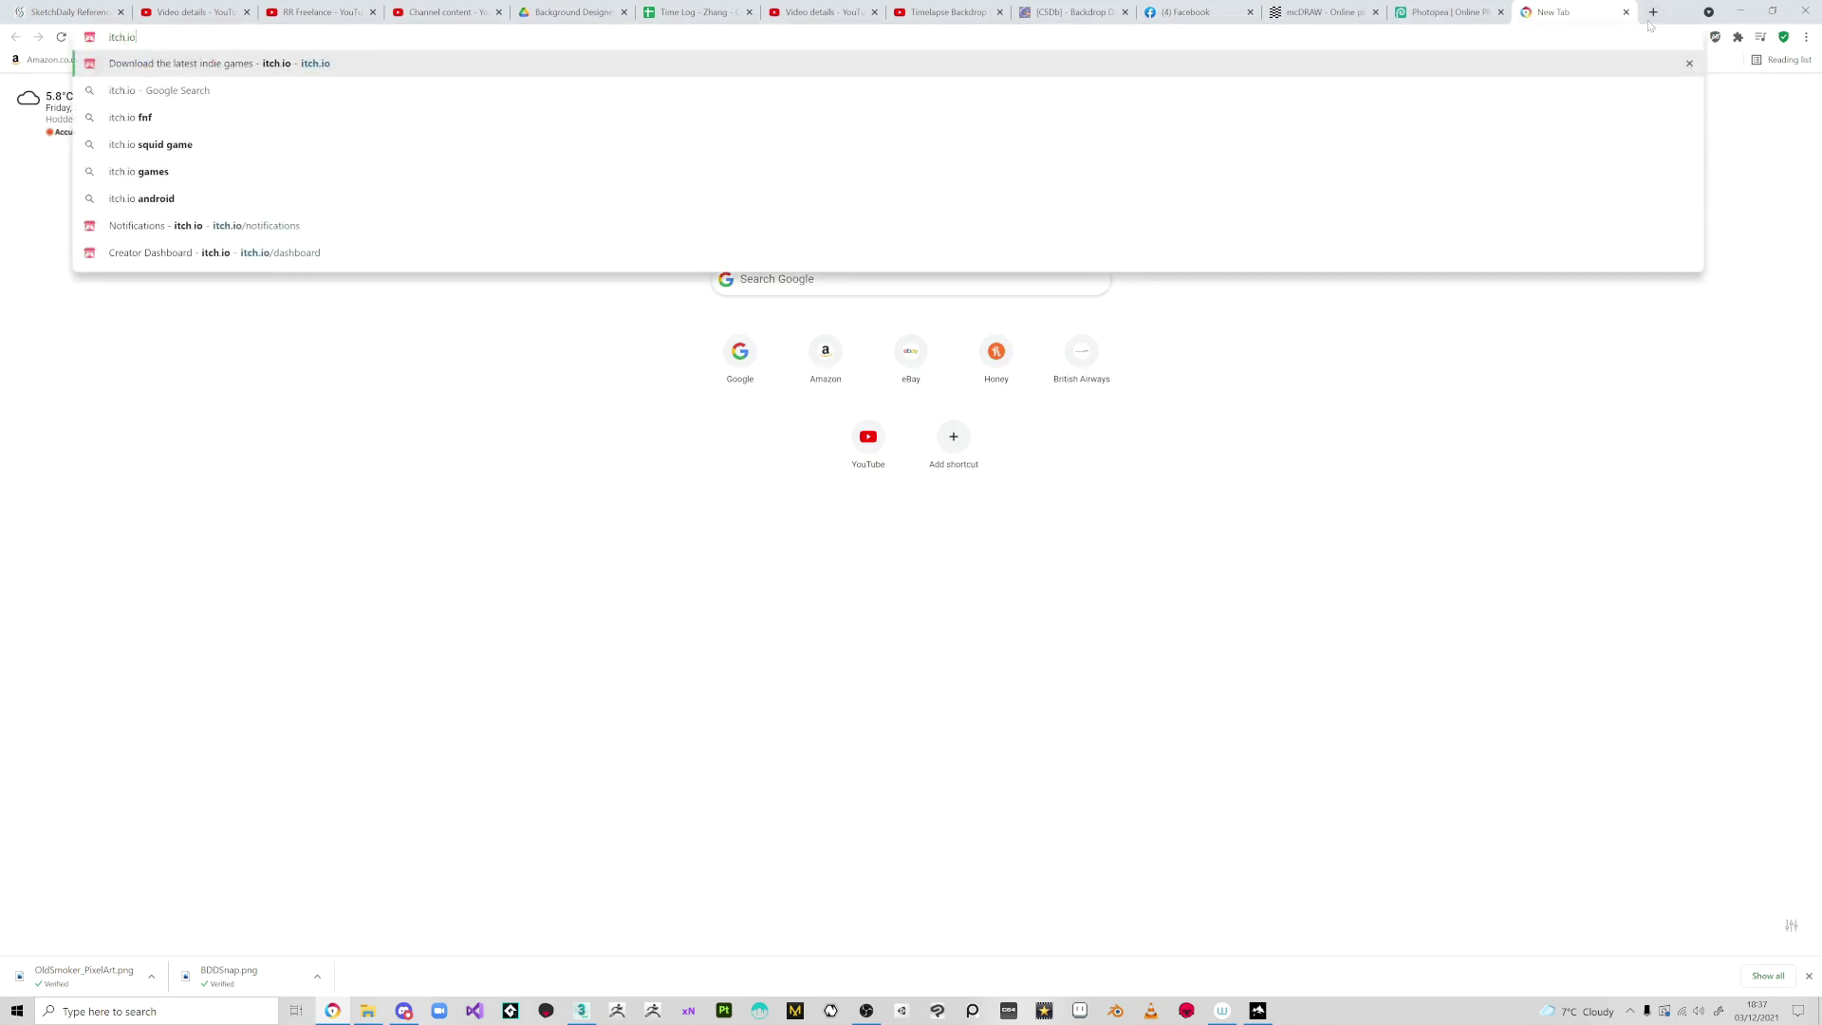
text( back )
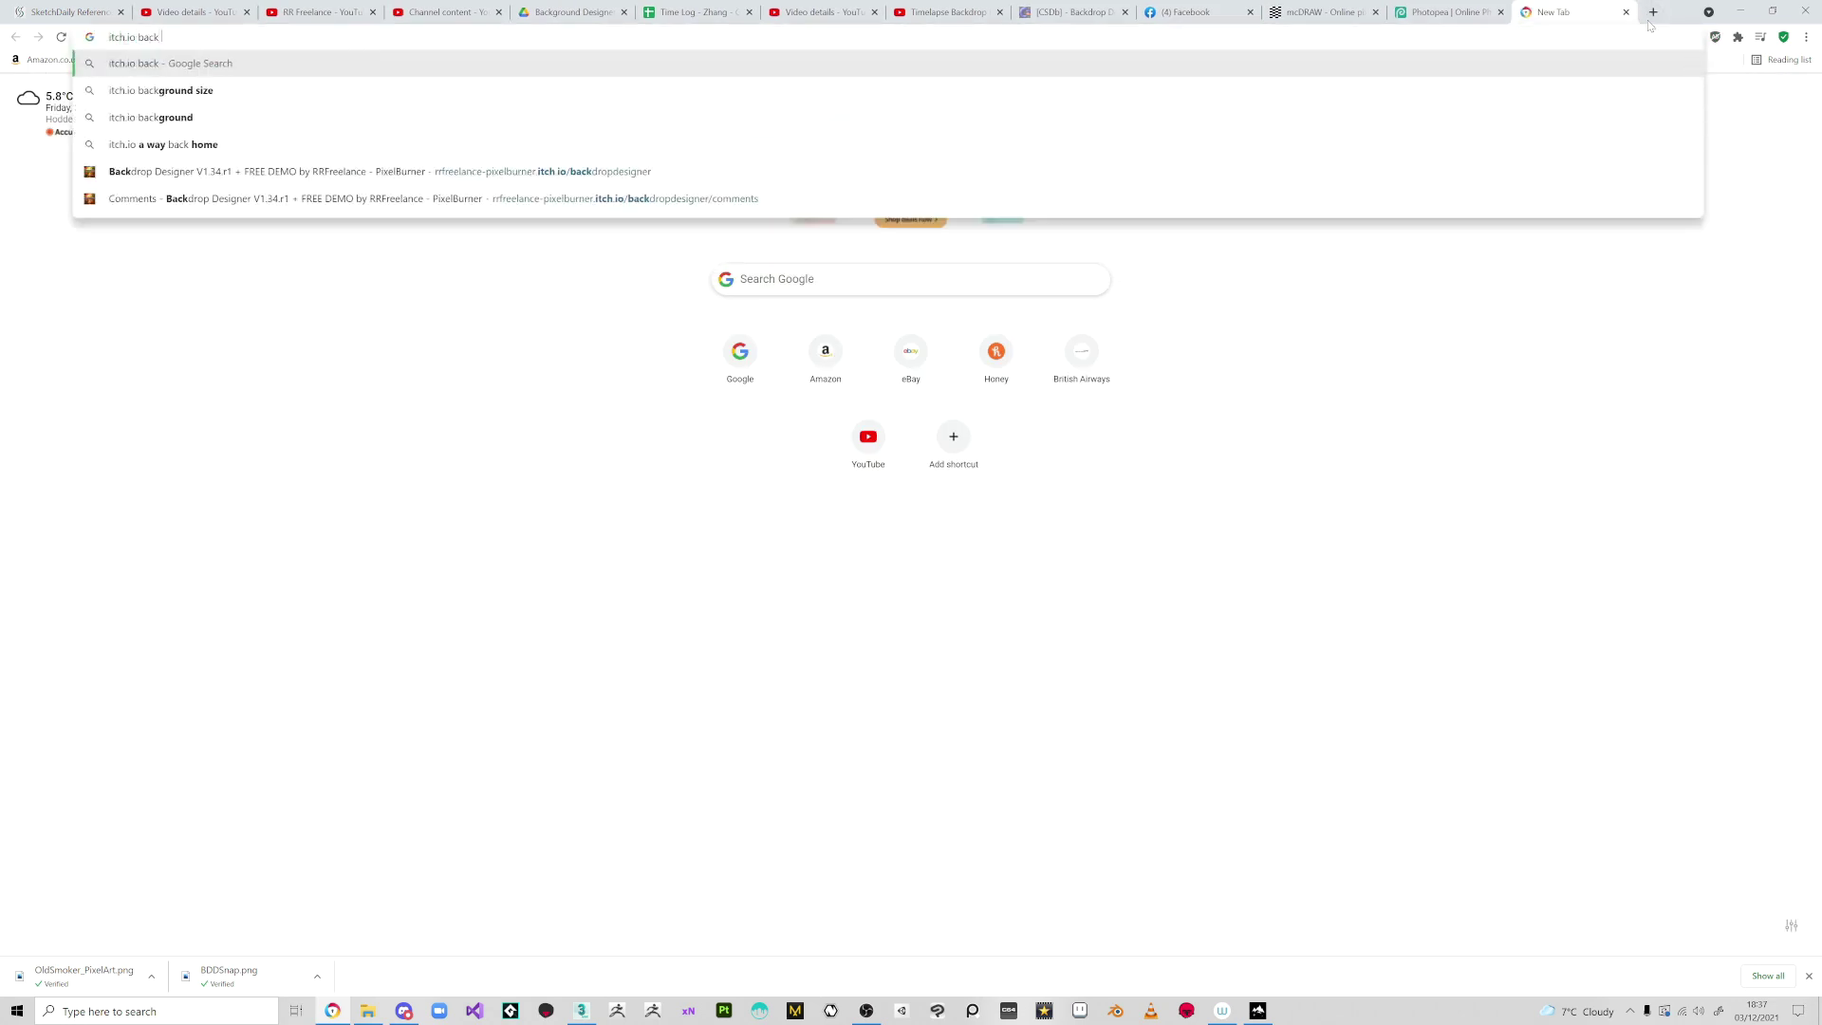
text(drawpdesigner)
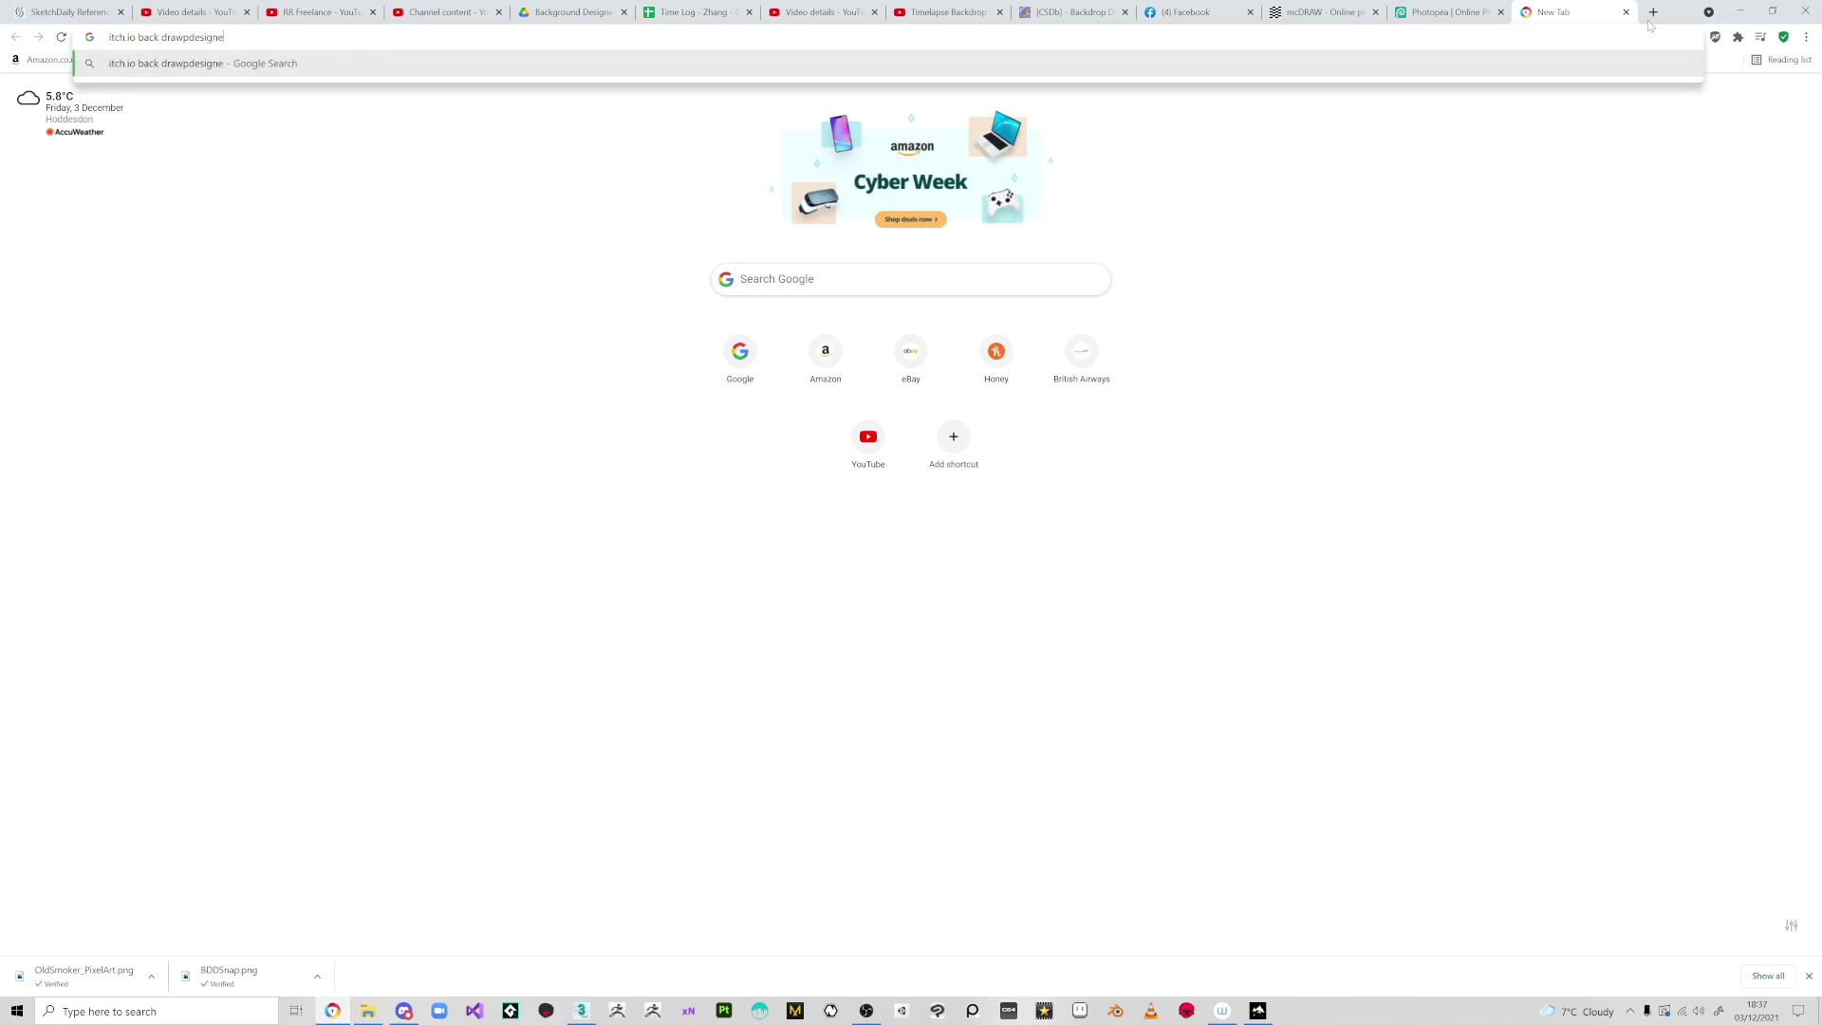
key(Return)
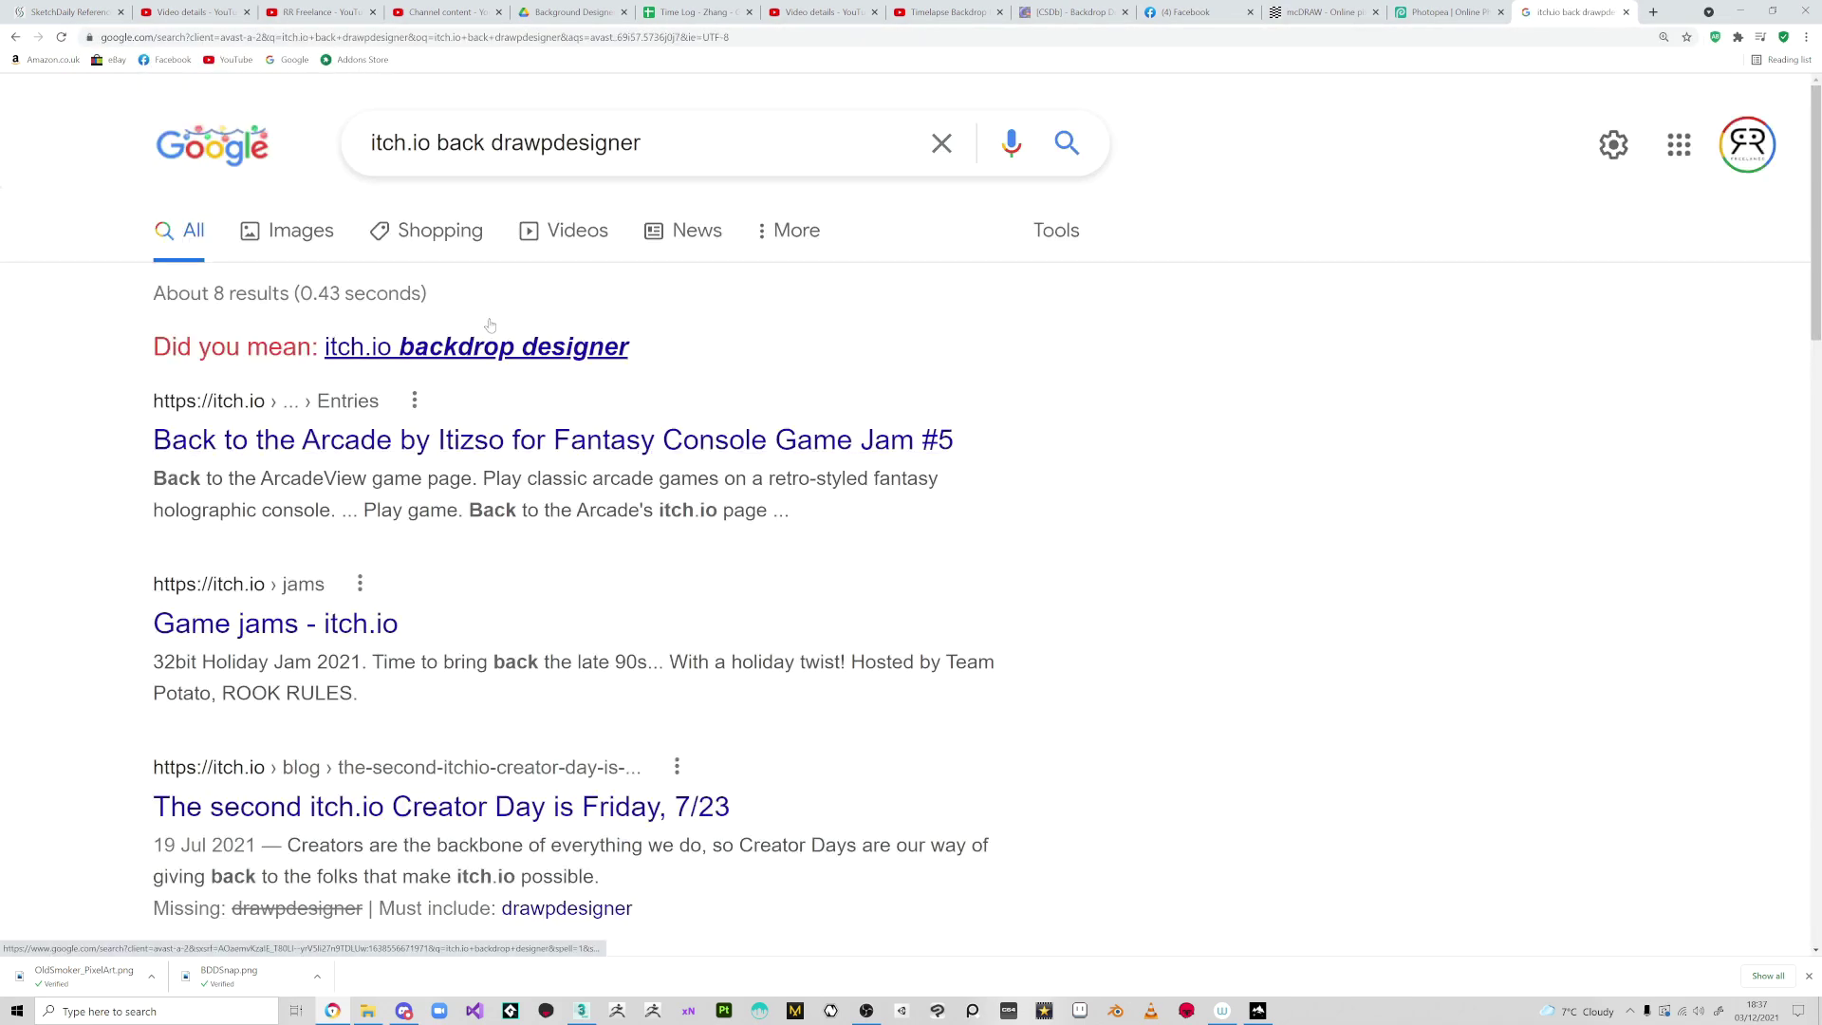
Correct the search to "itch.io backdrop designer" and open the Backdrop Designer page on itch.io.
click(541, 142)
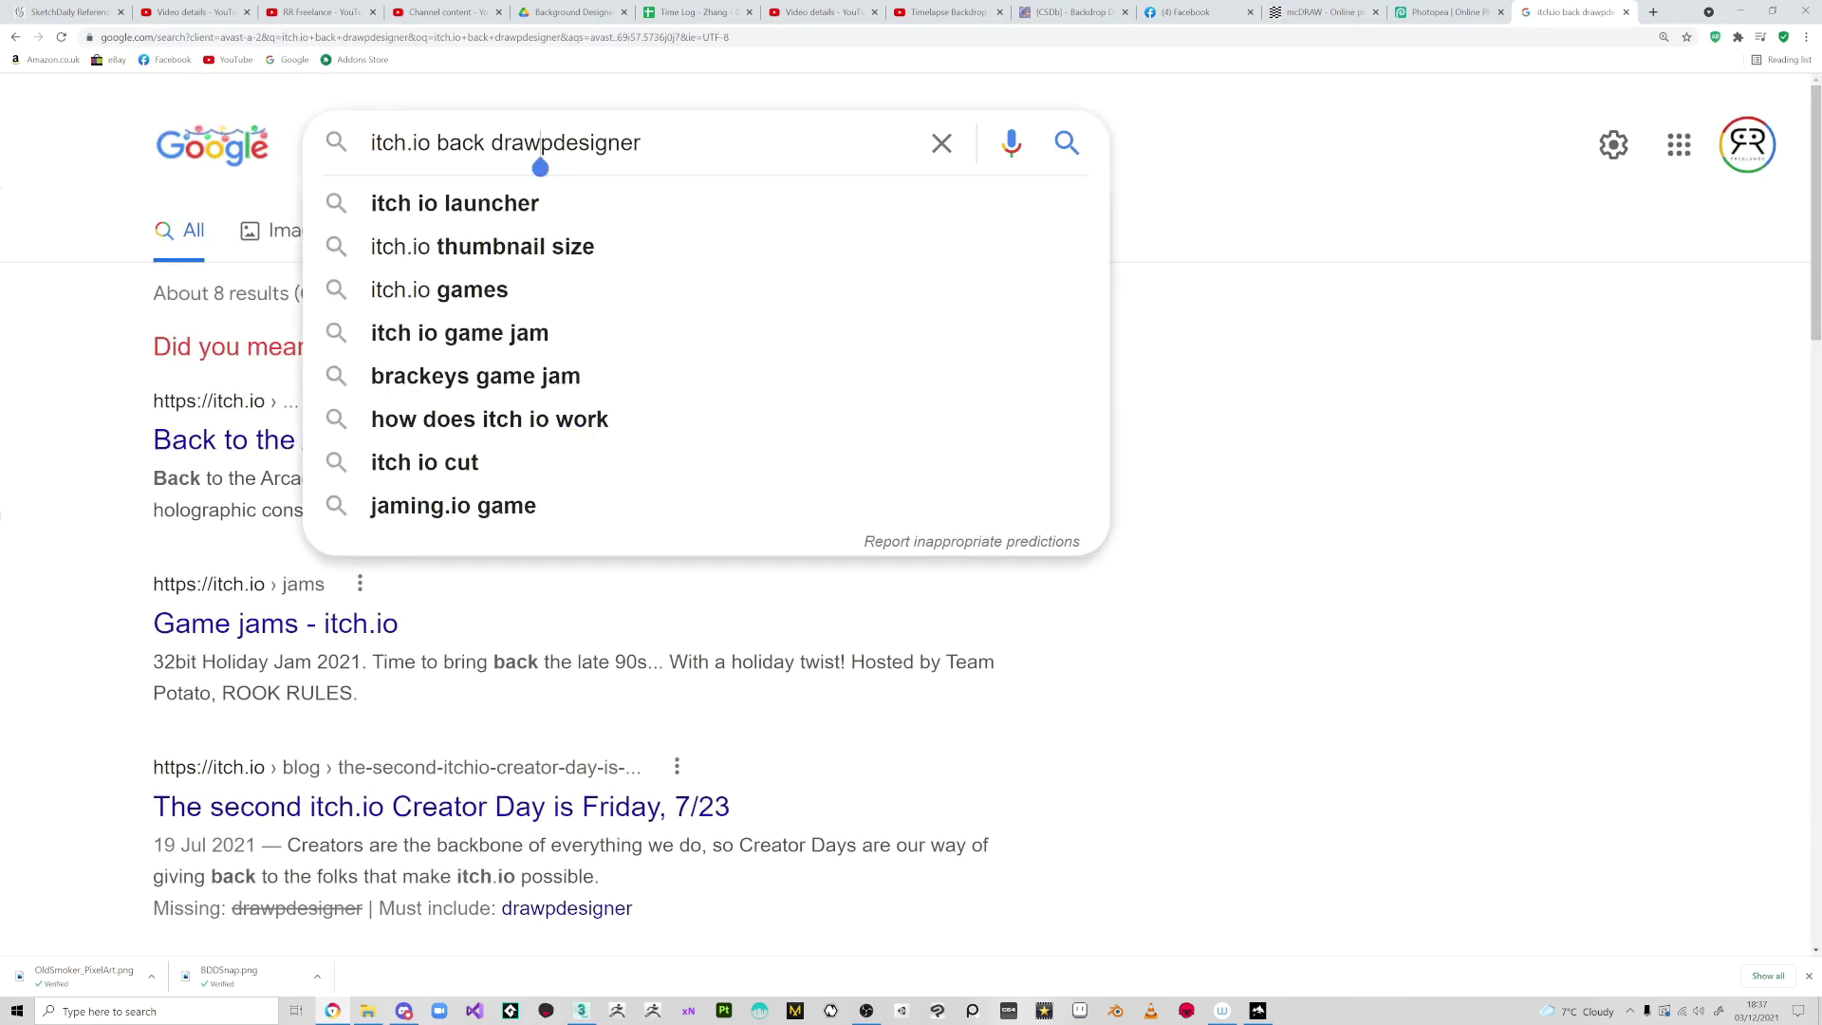
click(642, 142)
key(BackSpace)
key(BackSpace)
key(BackSpace)
key(BackSpace)
key(BackSpace)
key(BackSpace)
key(BackSpace)
key(BackSpace)
key(BackSpace)
key(BackSpace)
key(BackSpace)
key(BackSpace)
key(BackSpace)
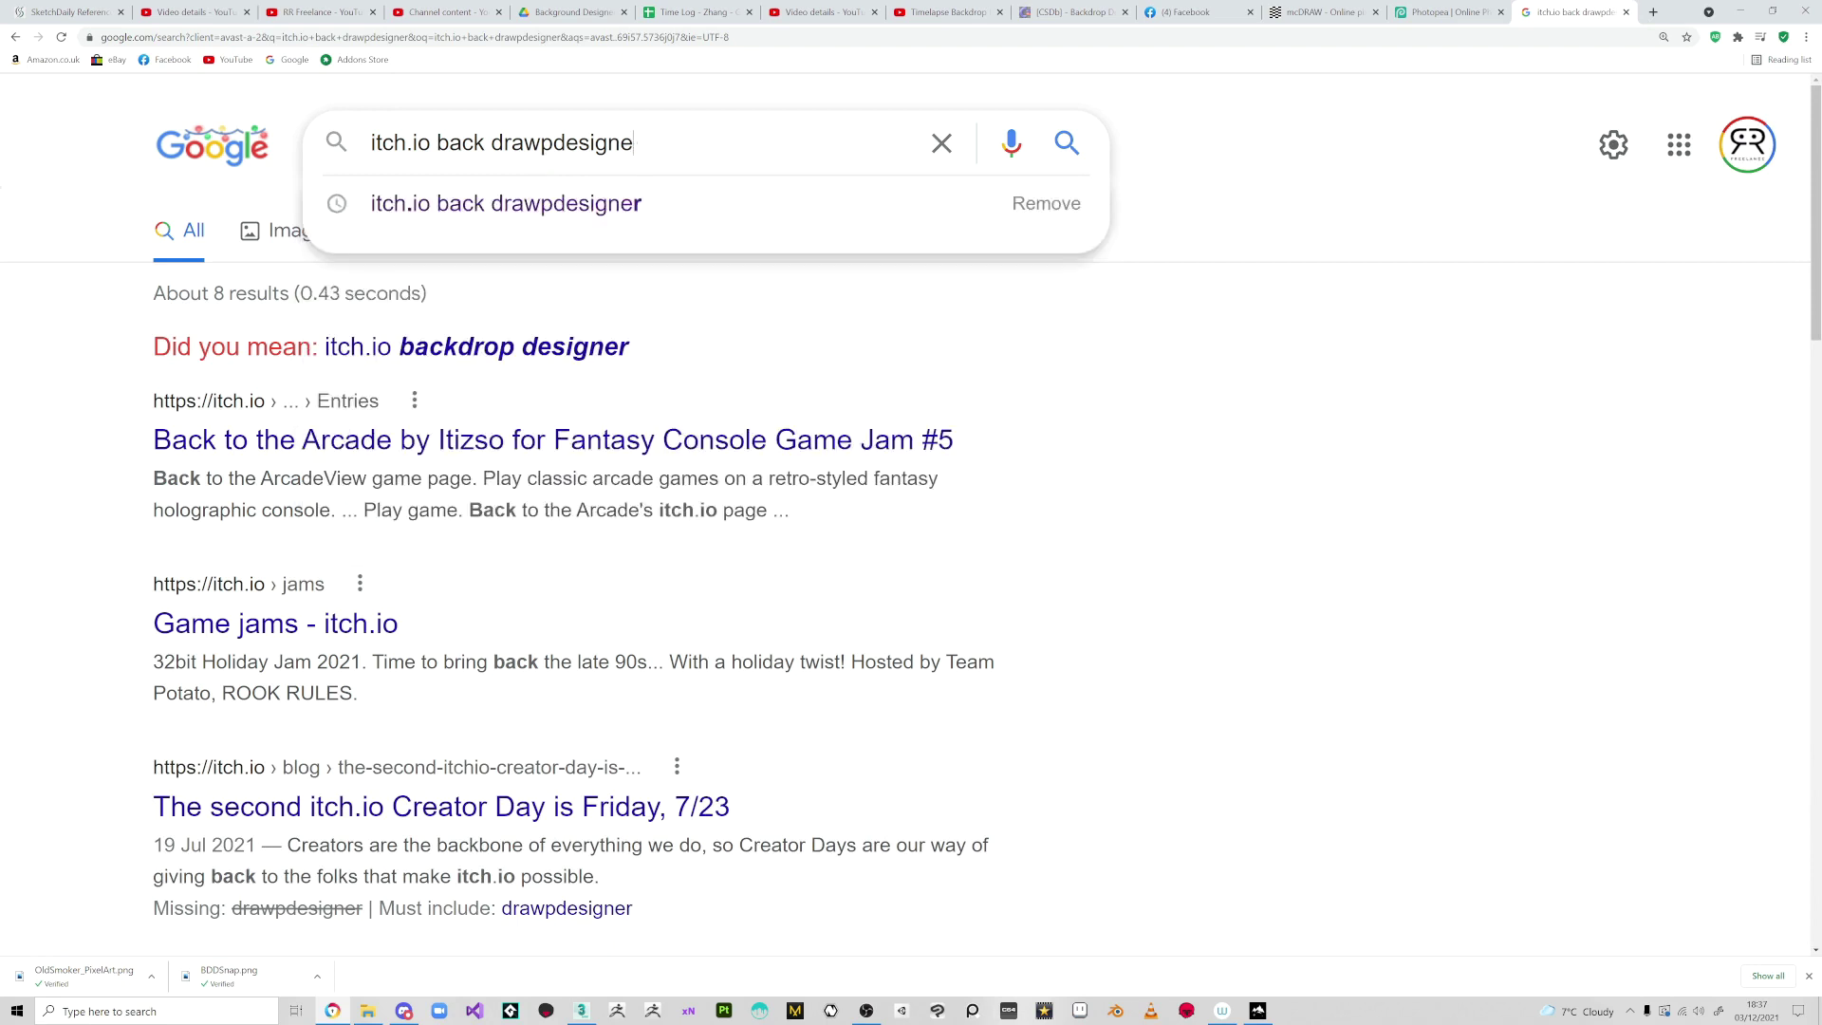
text(drop designer)
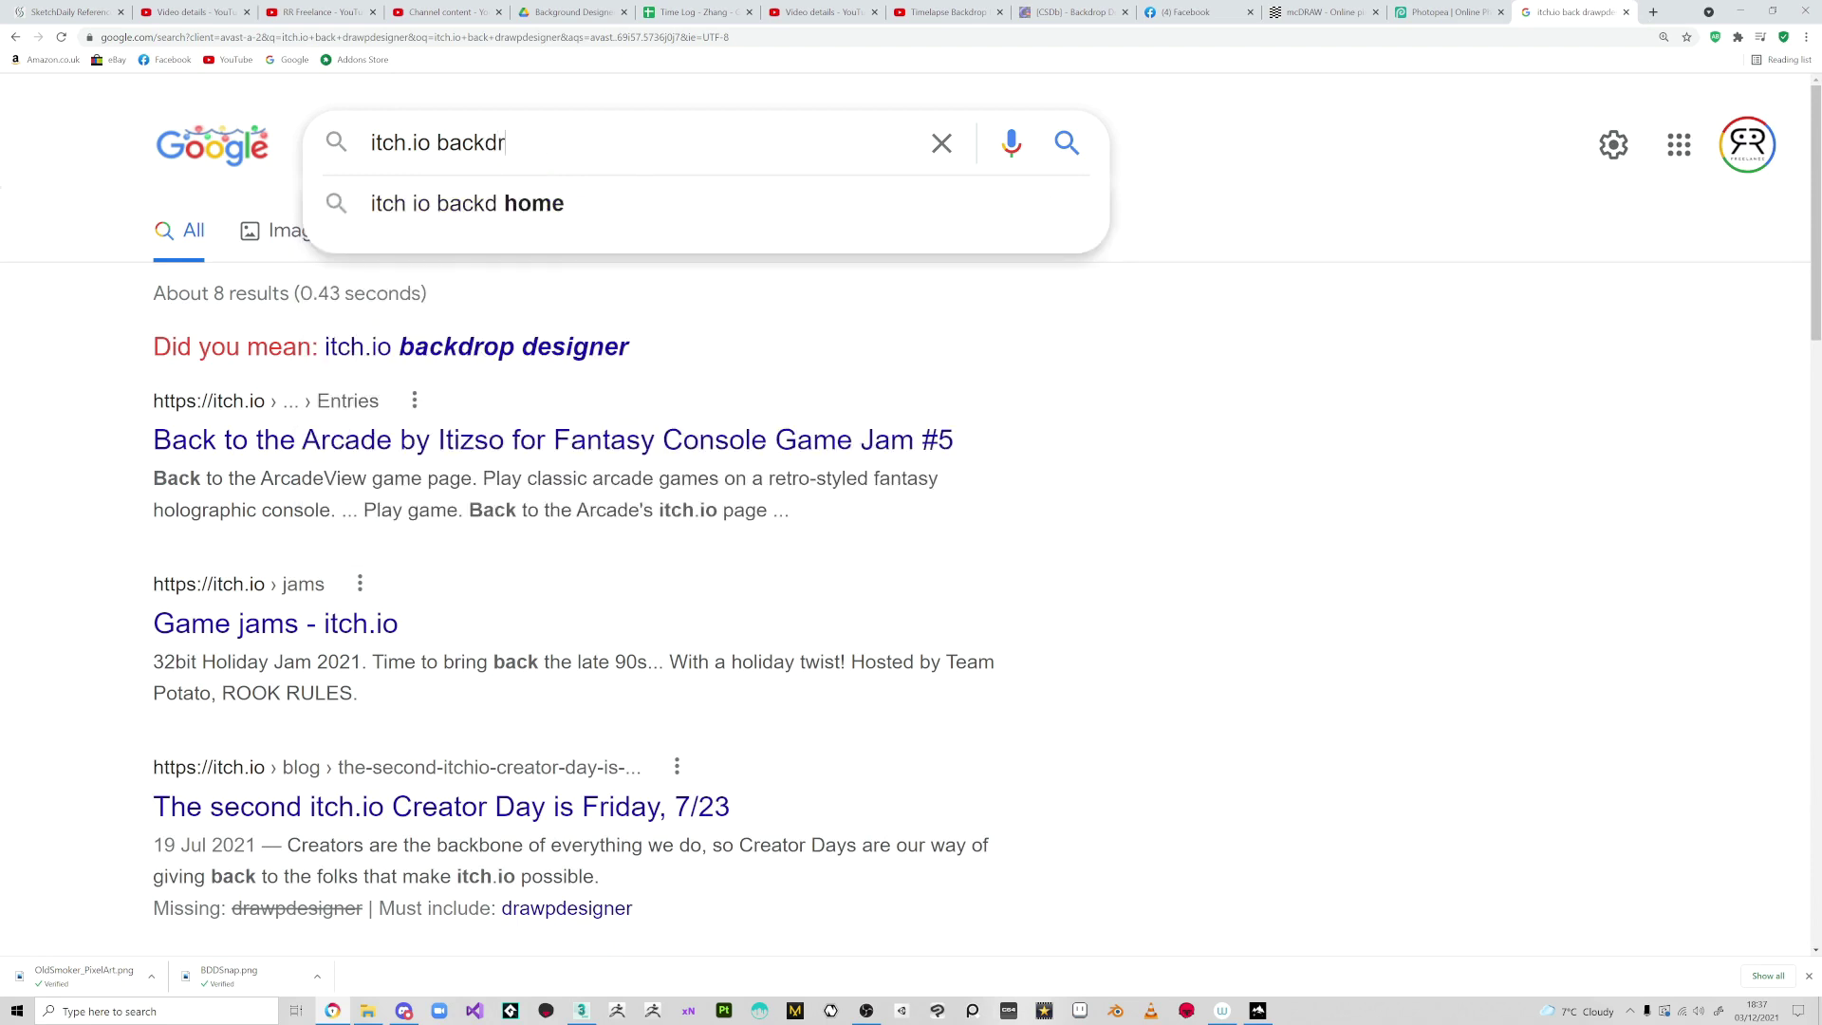
key(Return)
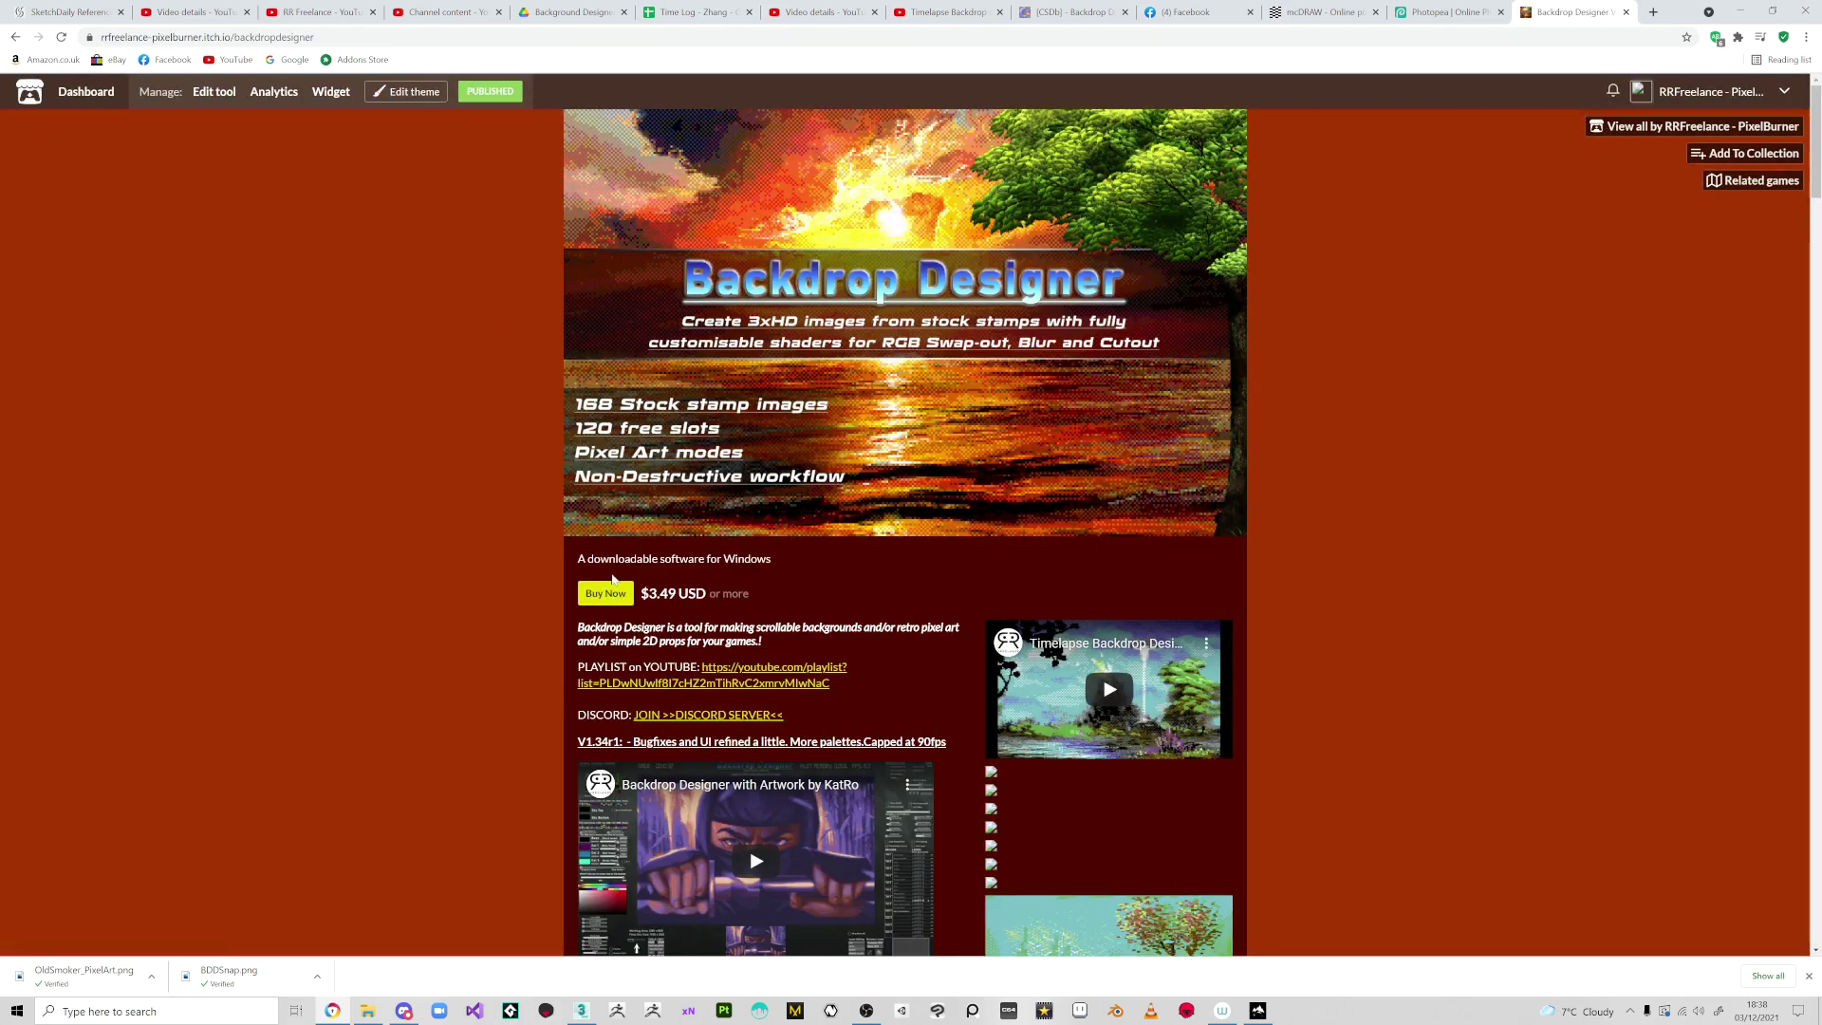
Reload and examine the Backdrop Designer page's description and gallery, enlarging the dithered forest screenshot and closing it.
scroll(770, 773, down, 5)
scroll(771, 774, up, 2)
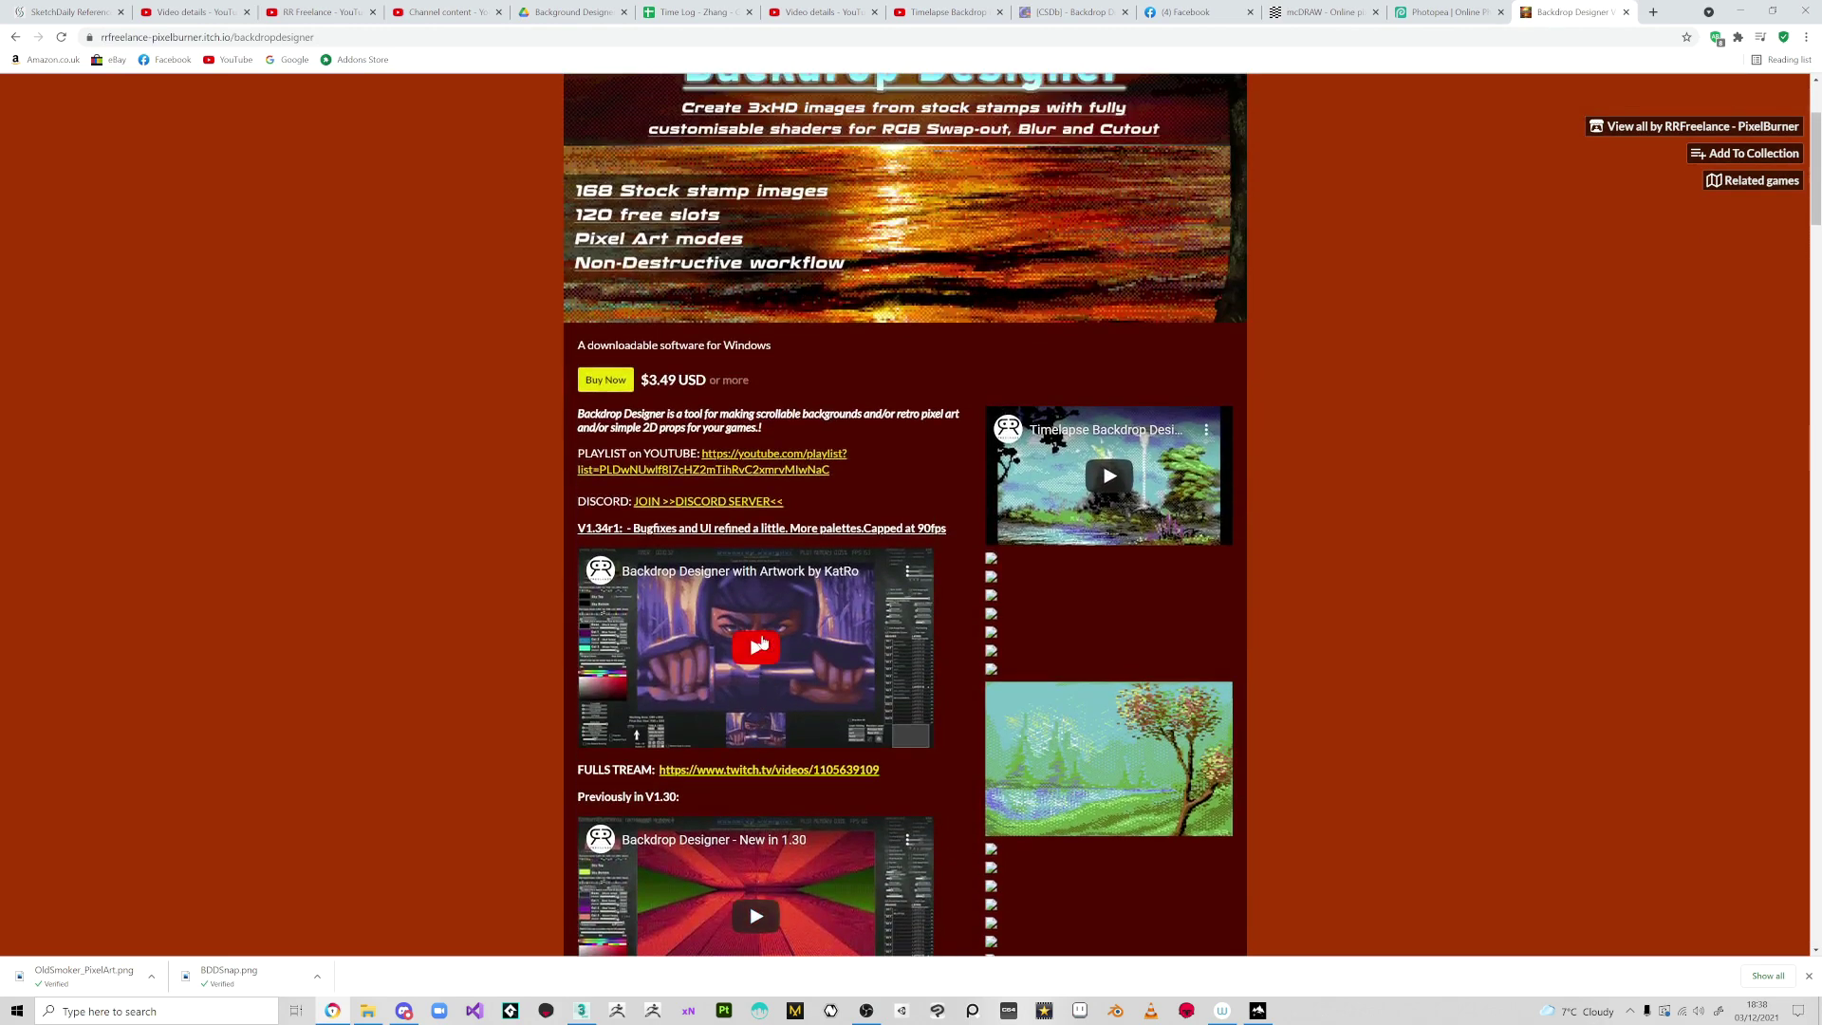
scroll(827, 633, down, 2)
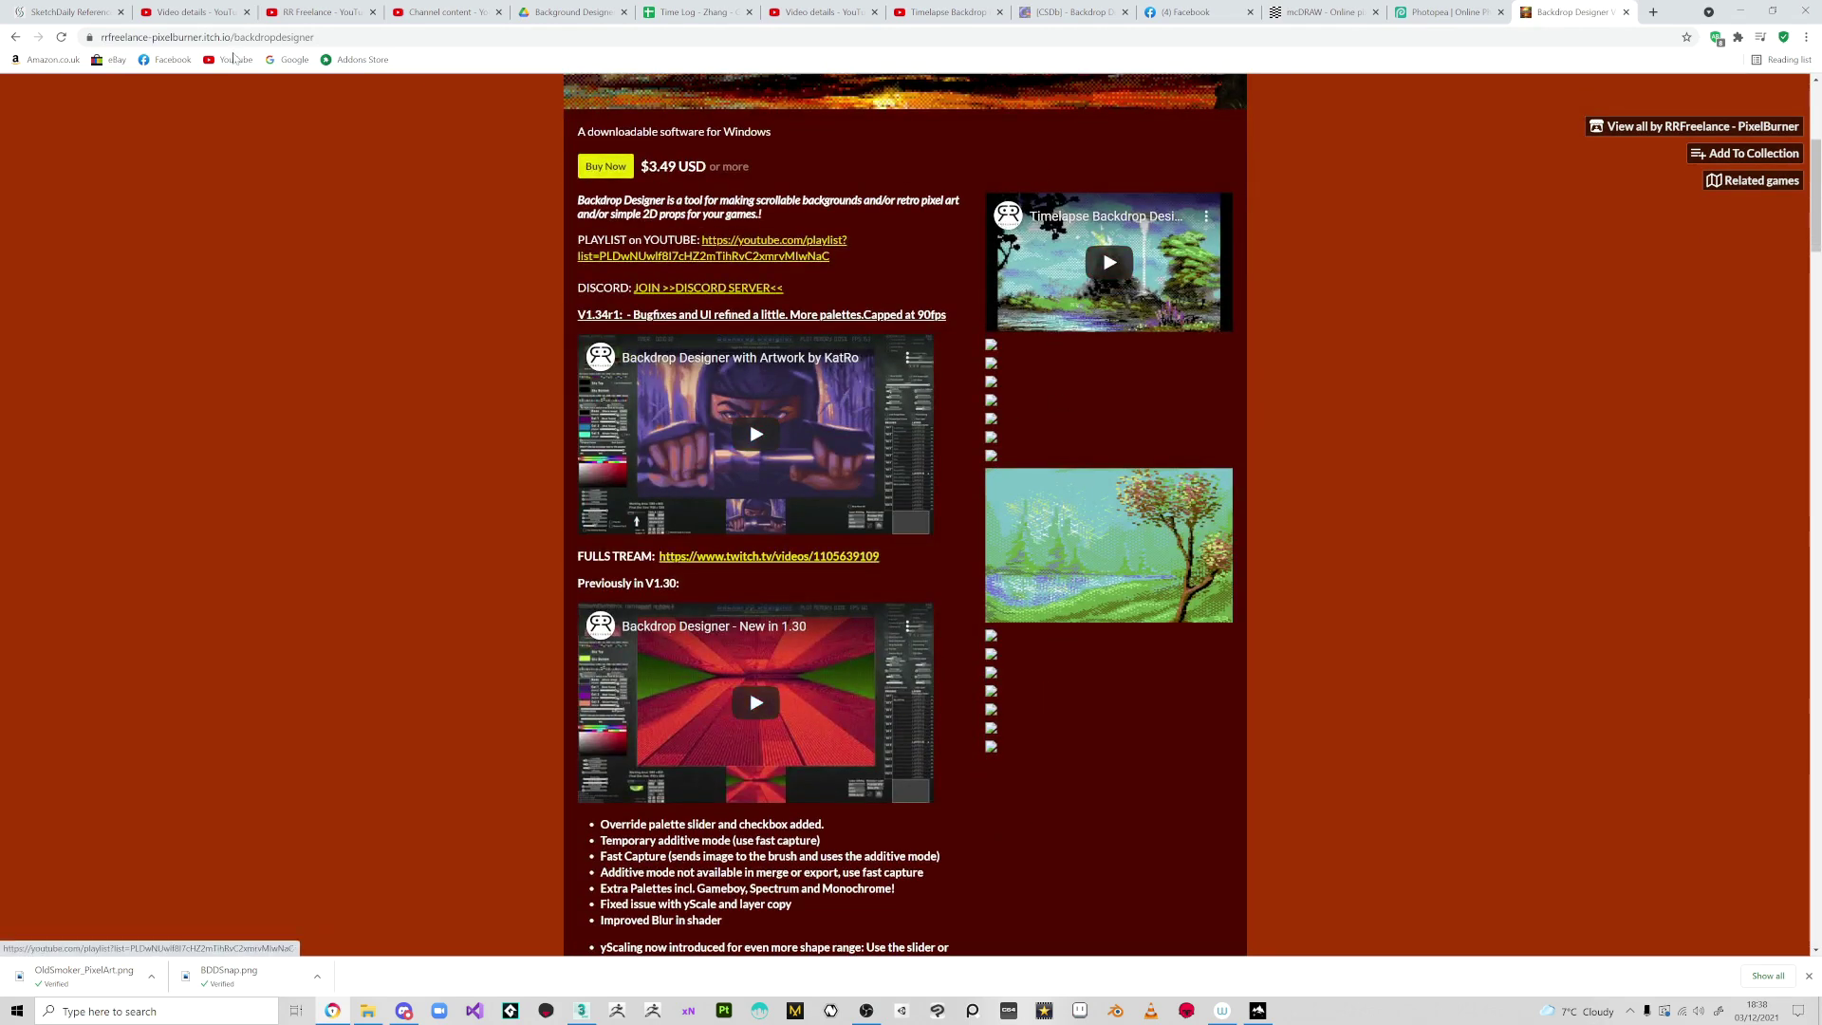
click(61, 37)
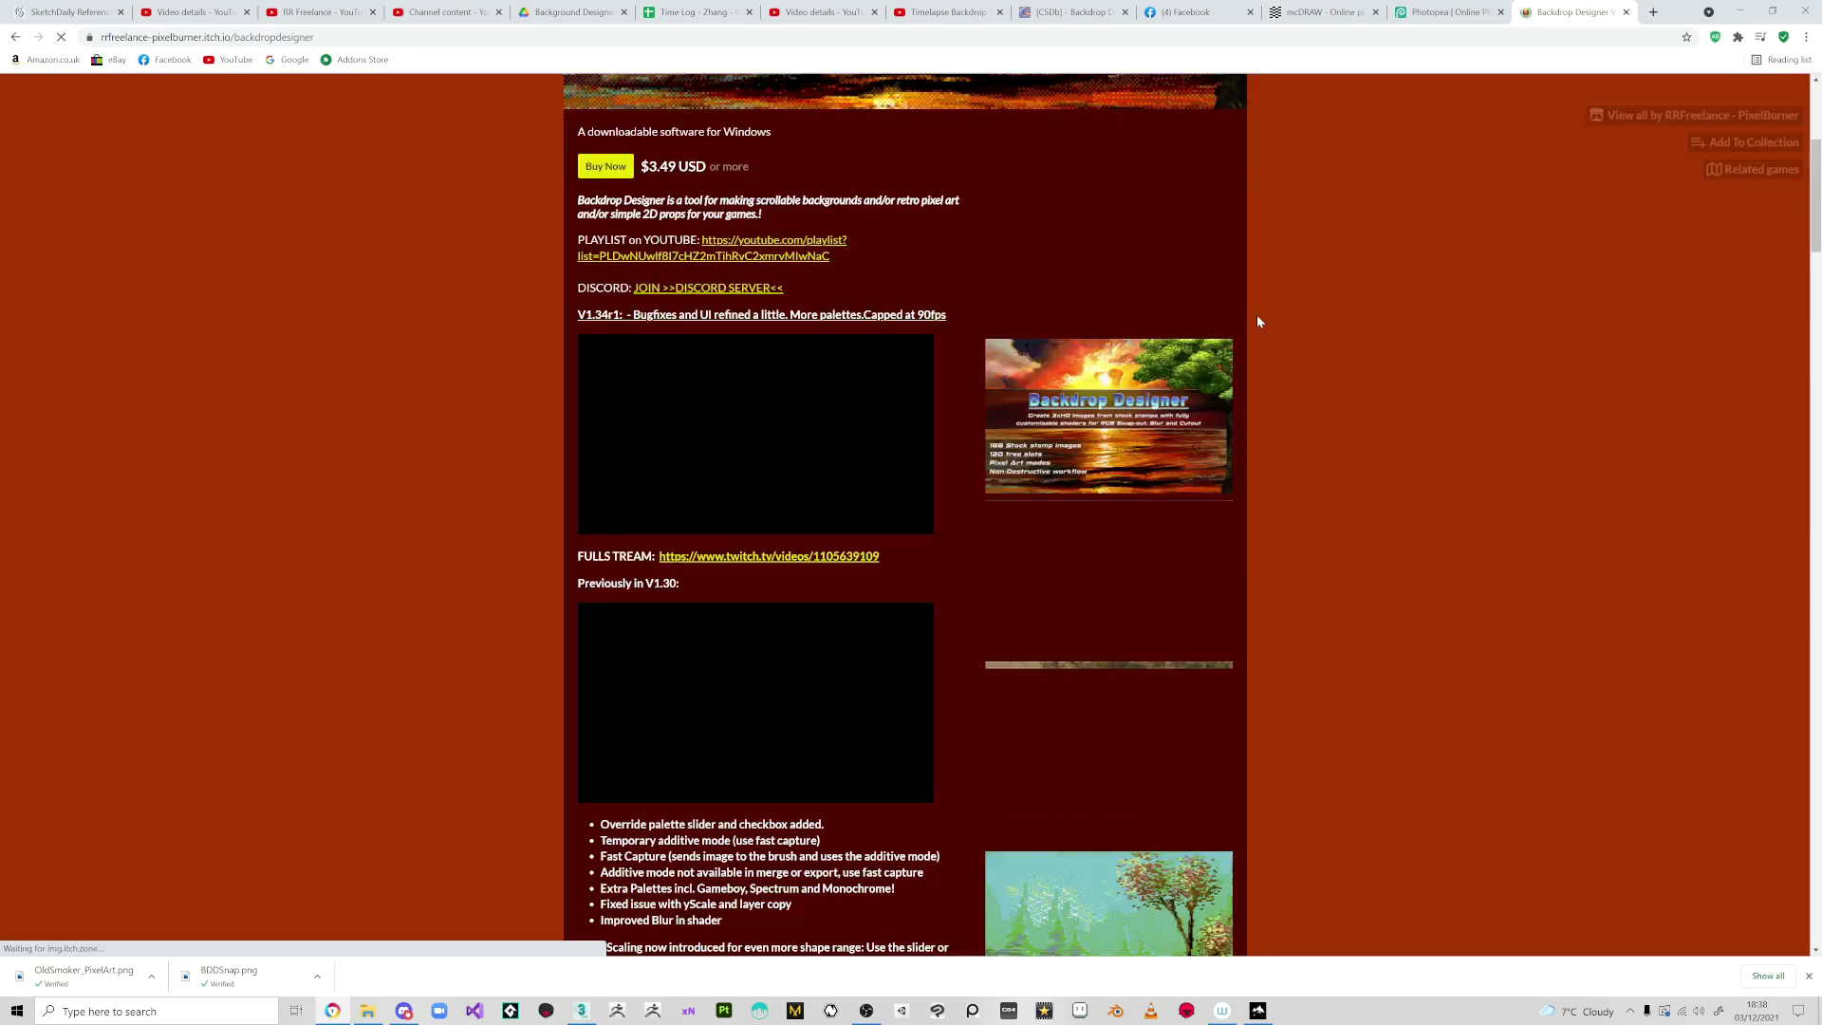
scroll(1128, 454, down, 3)
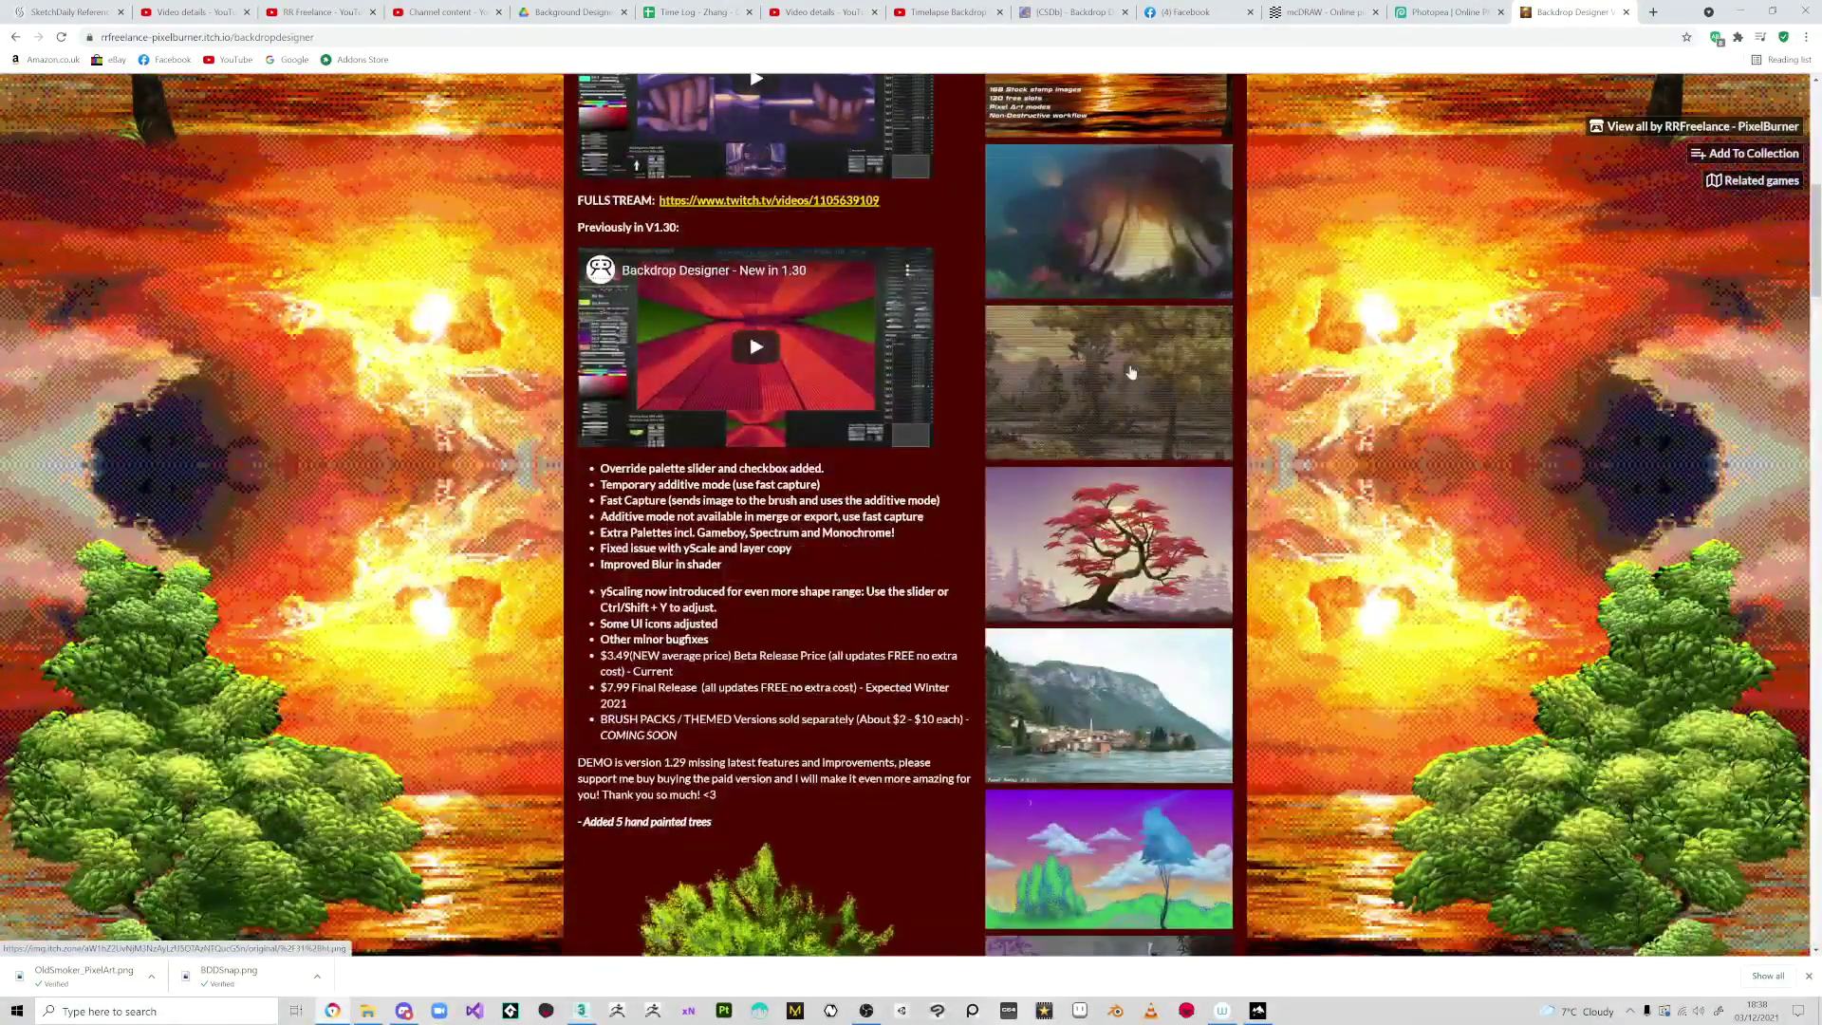
scroll(1125, 427, down, 3)
scroll(1115, 380, up, 3)
click(1110, 340)
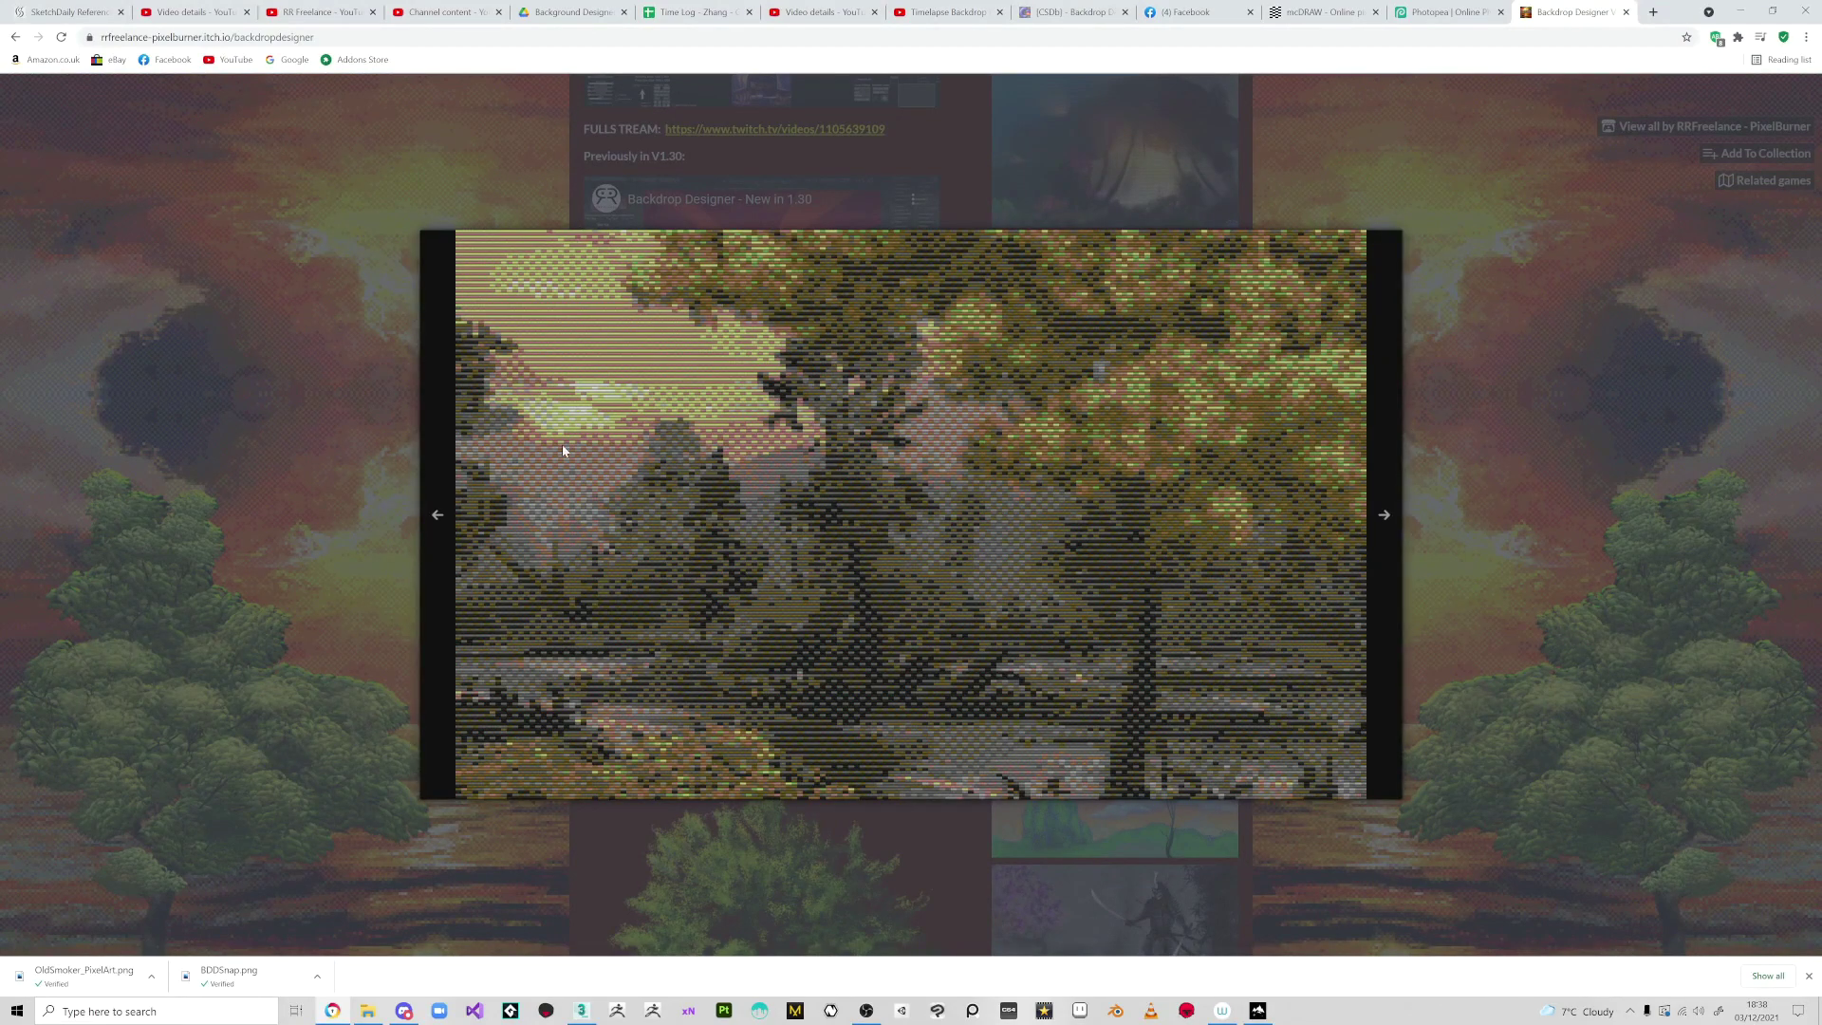
click(1457, 528)
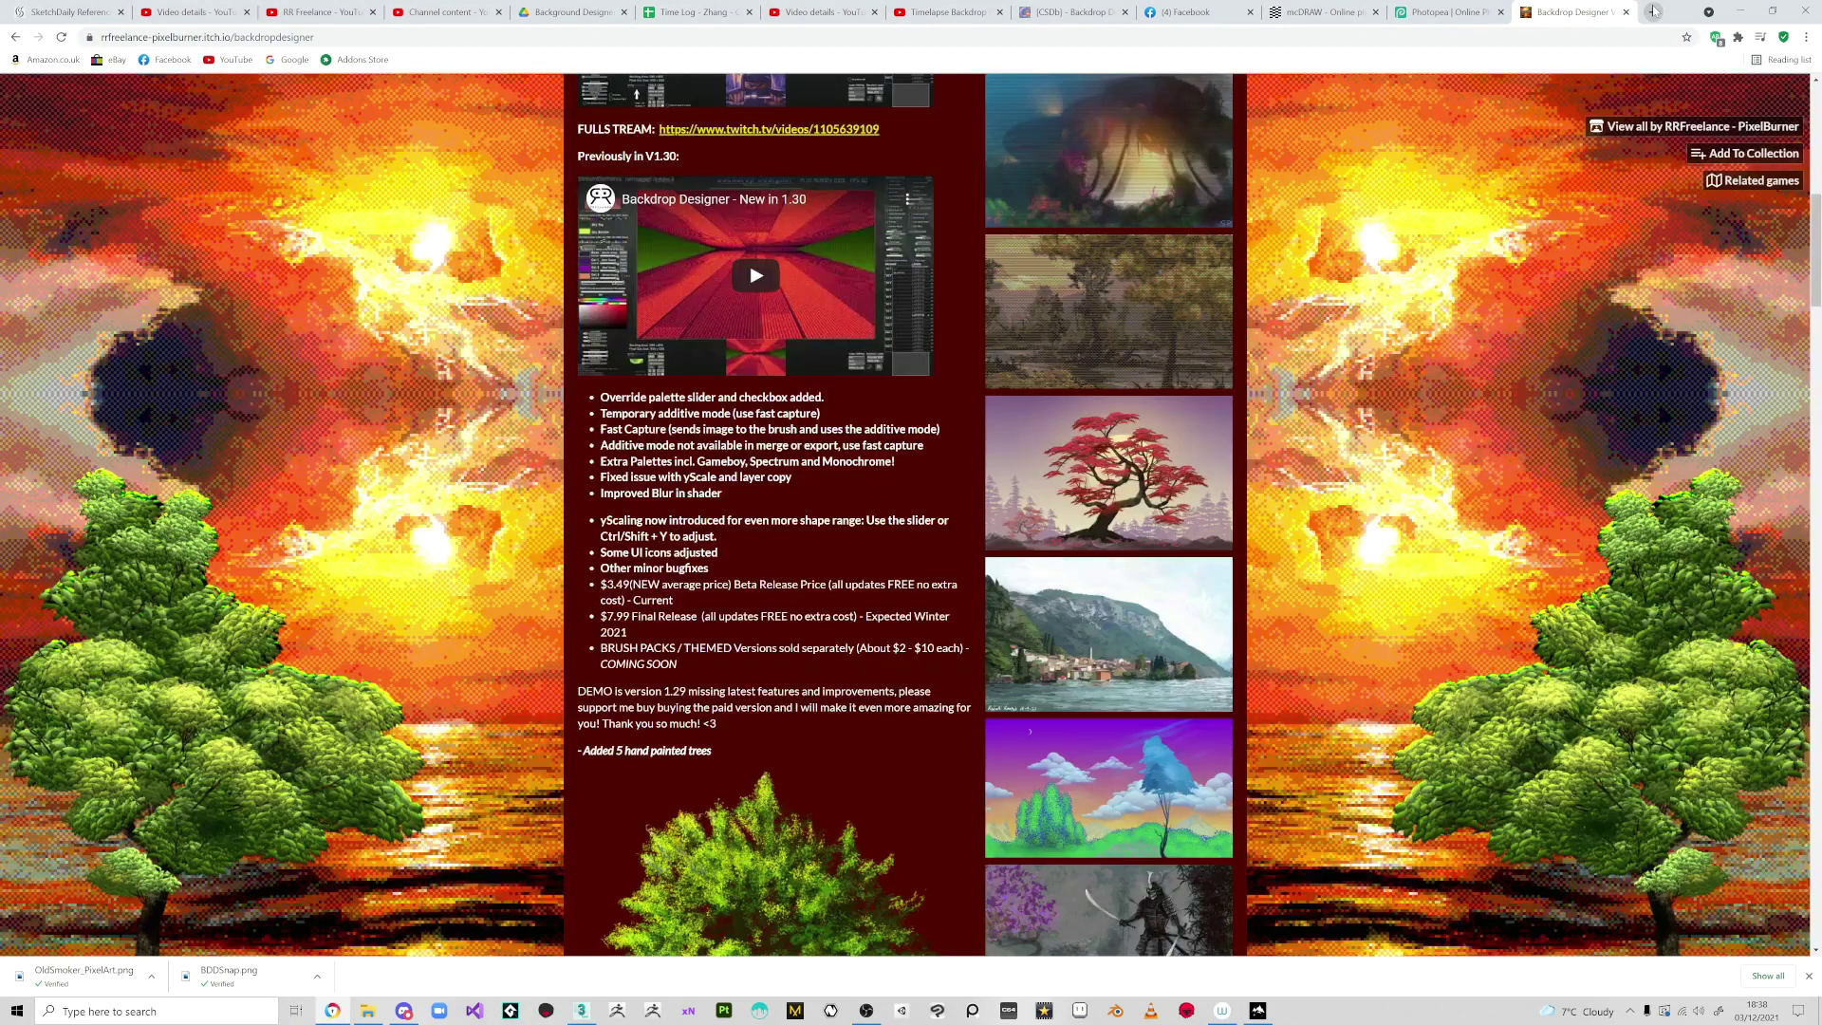
Switch to Backdrop Designer, preview the CRT effect on the portrait, and reduce the C64 overlay grid to its minimum.
click(1258, 1010)
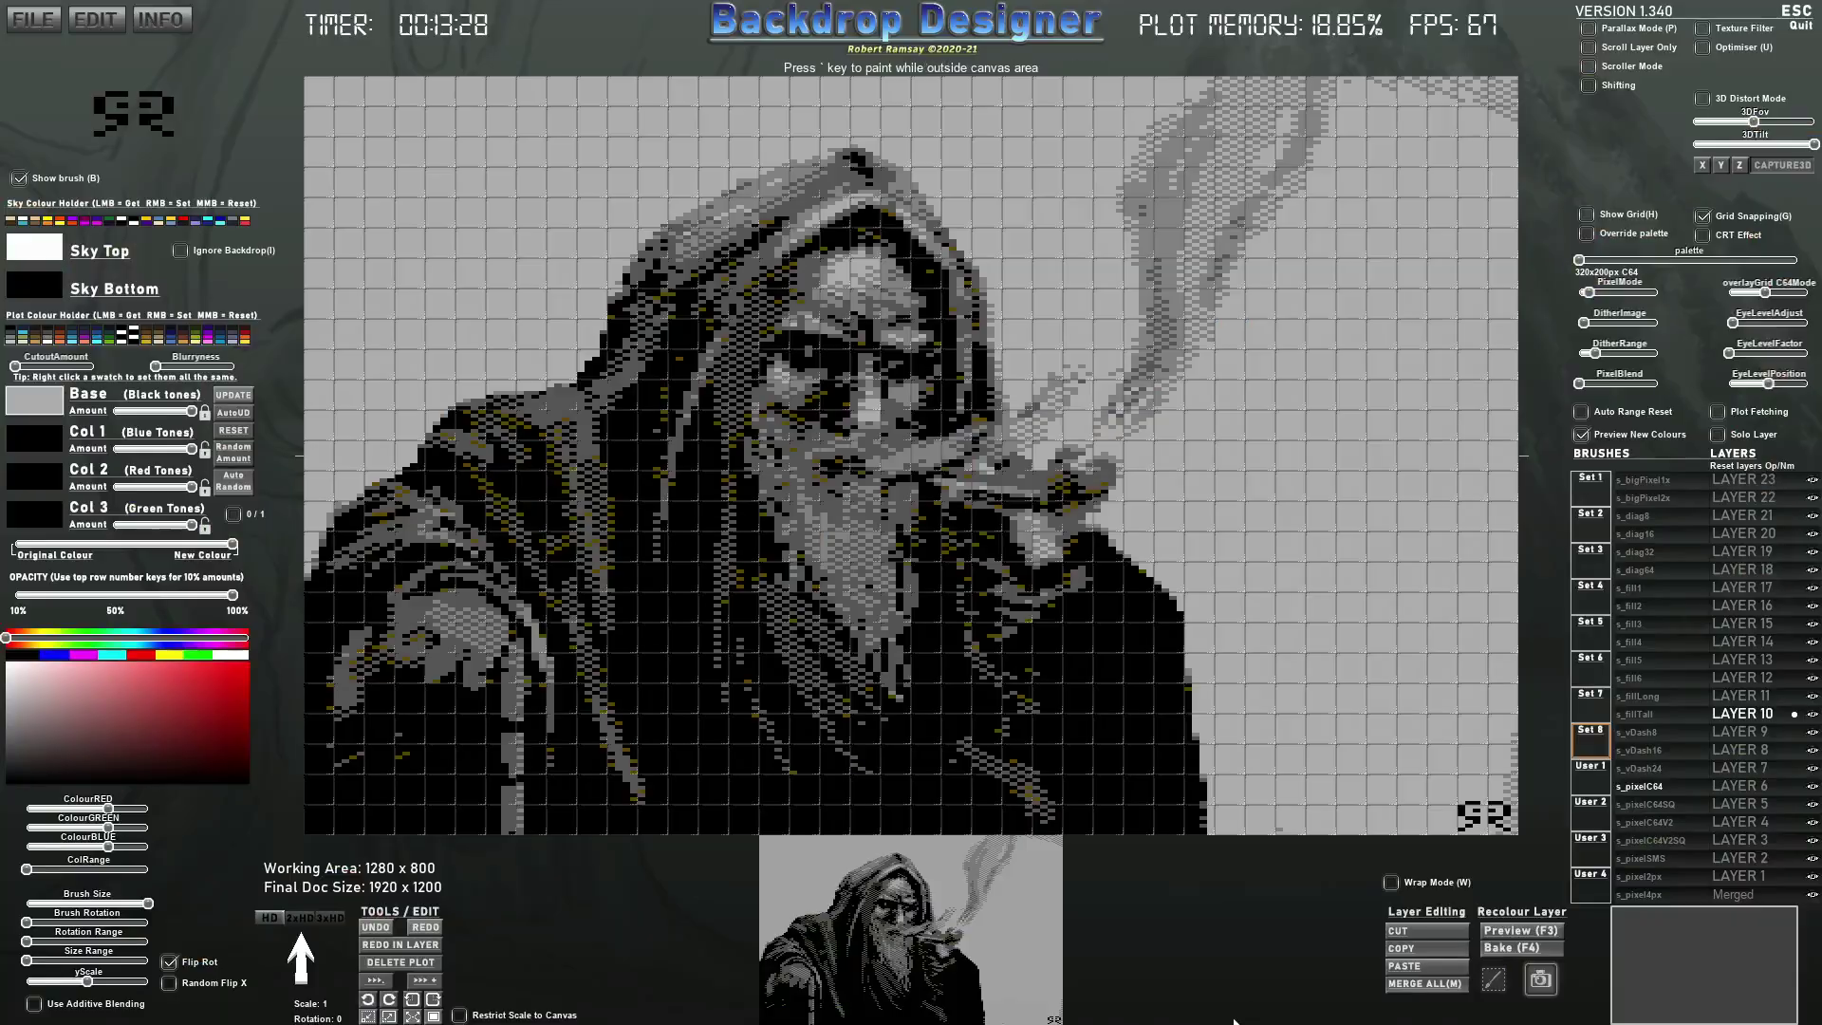
click(1702, 238)
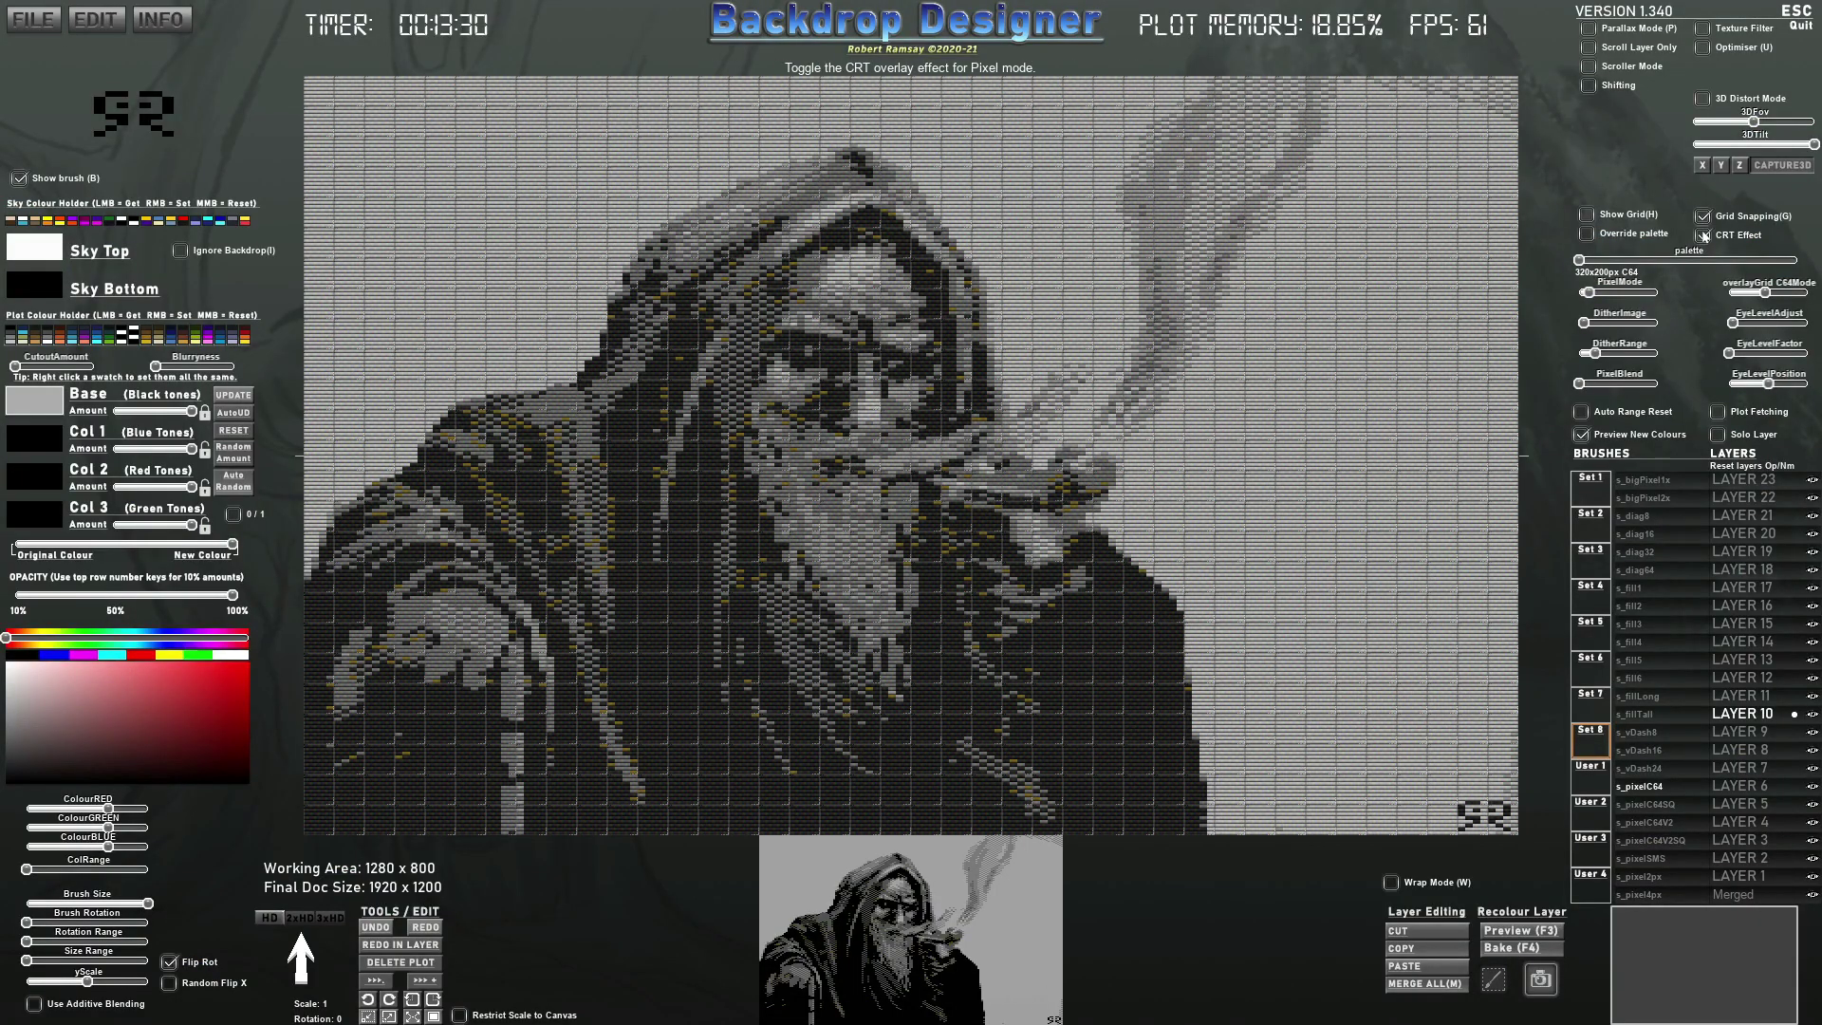
drag(1756, 294, 1690, 300)
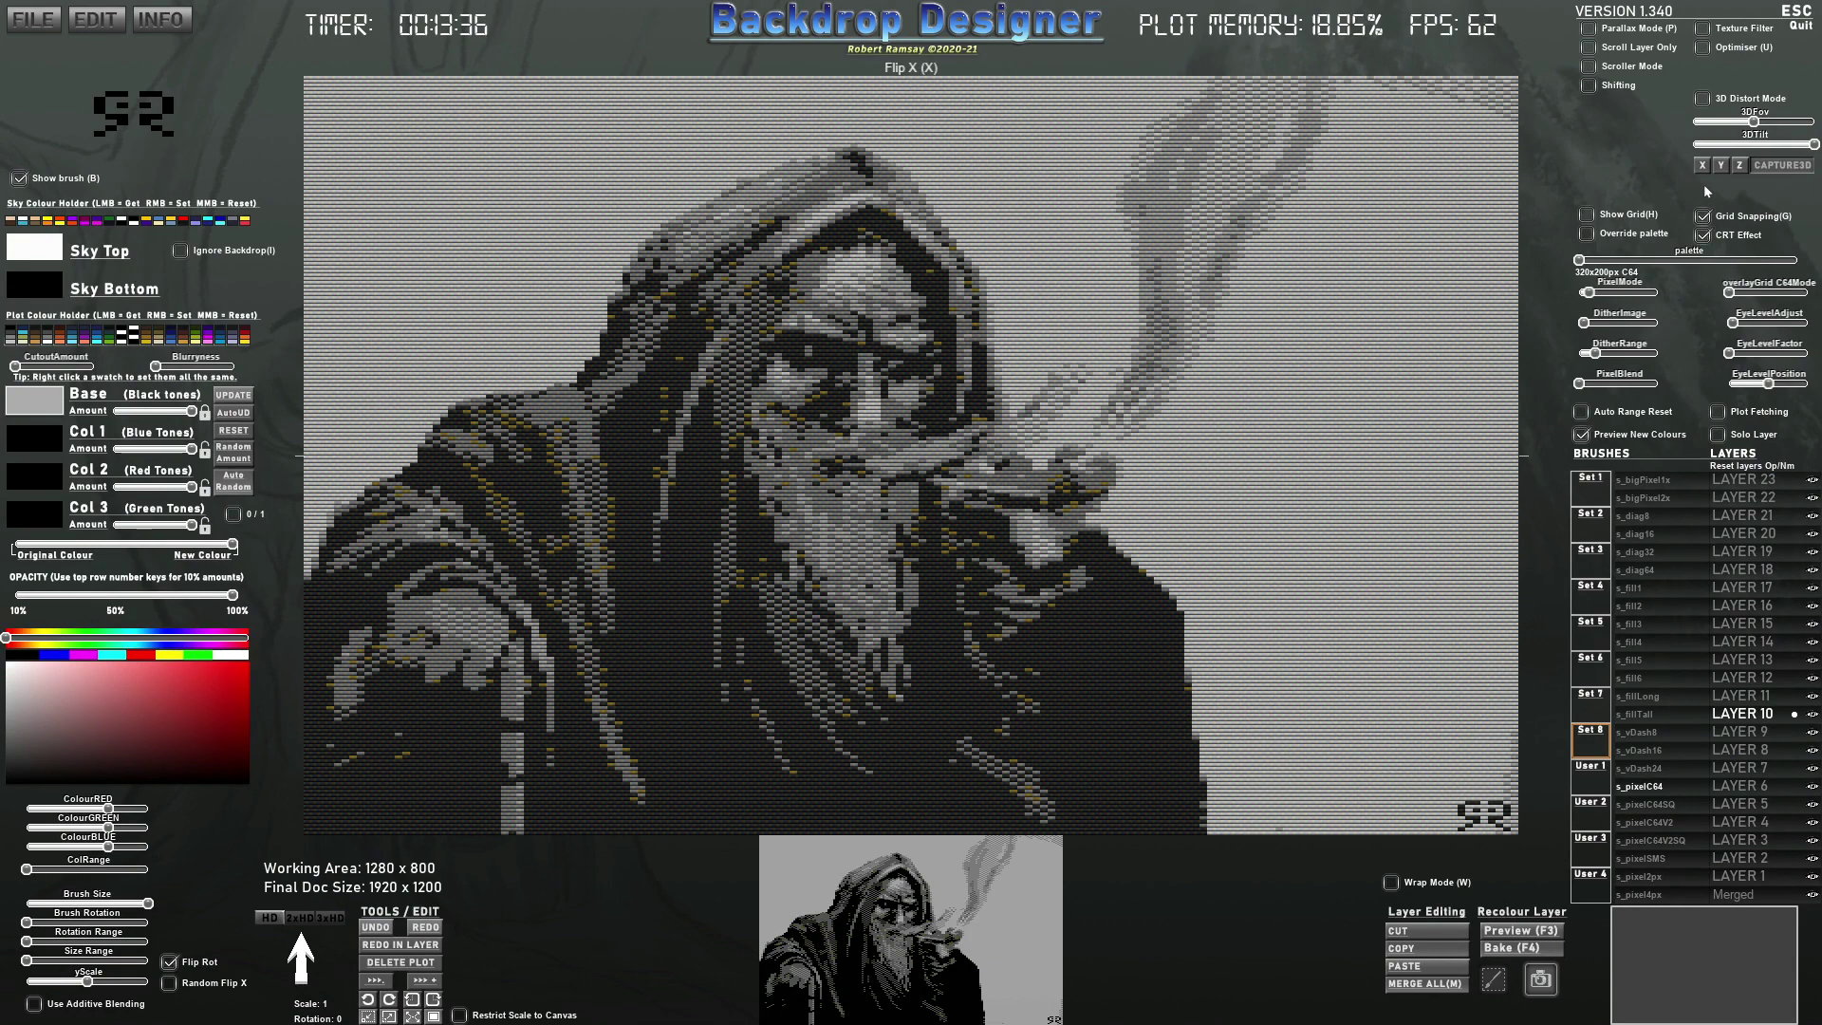
click(1705, 236)
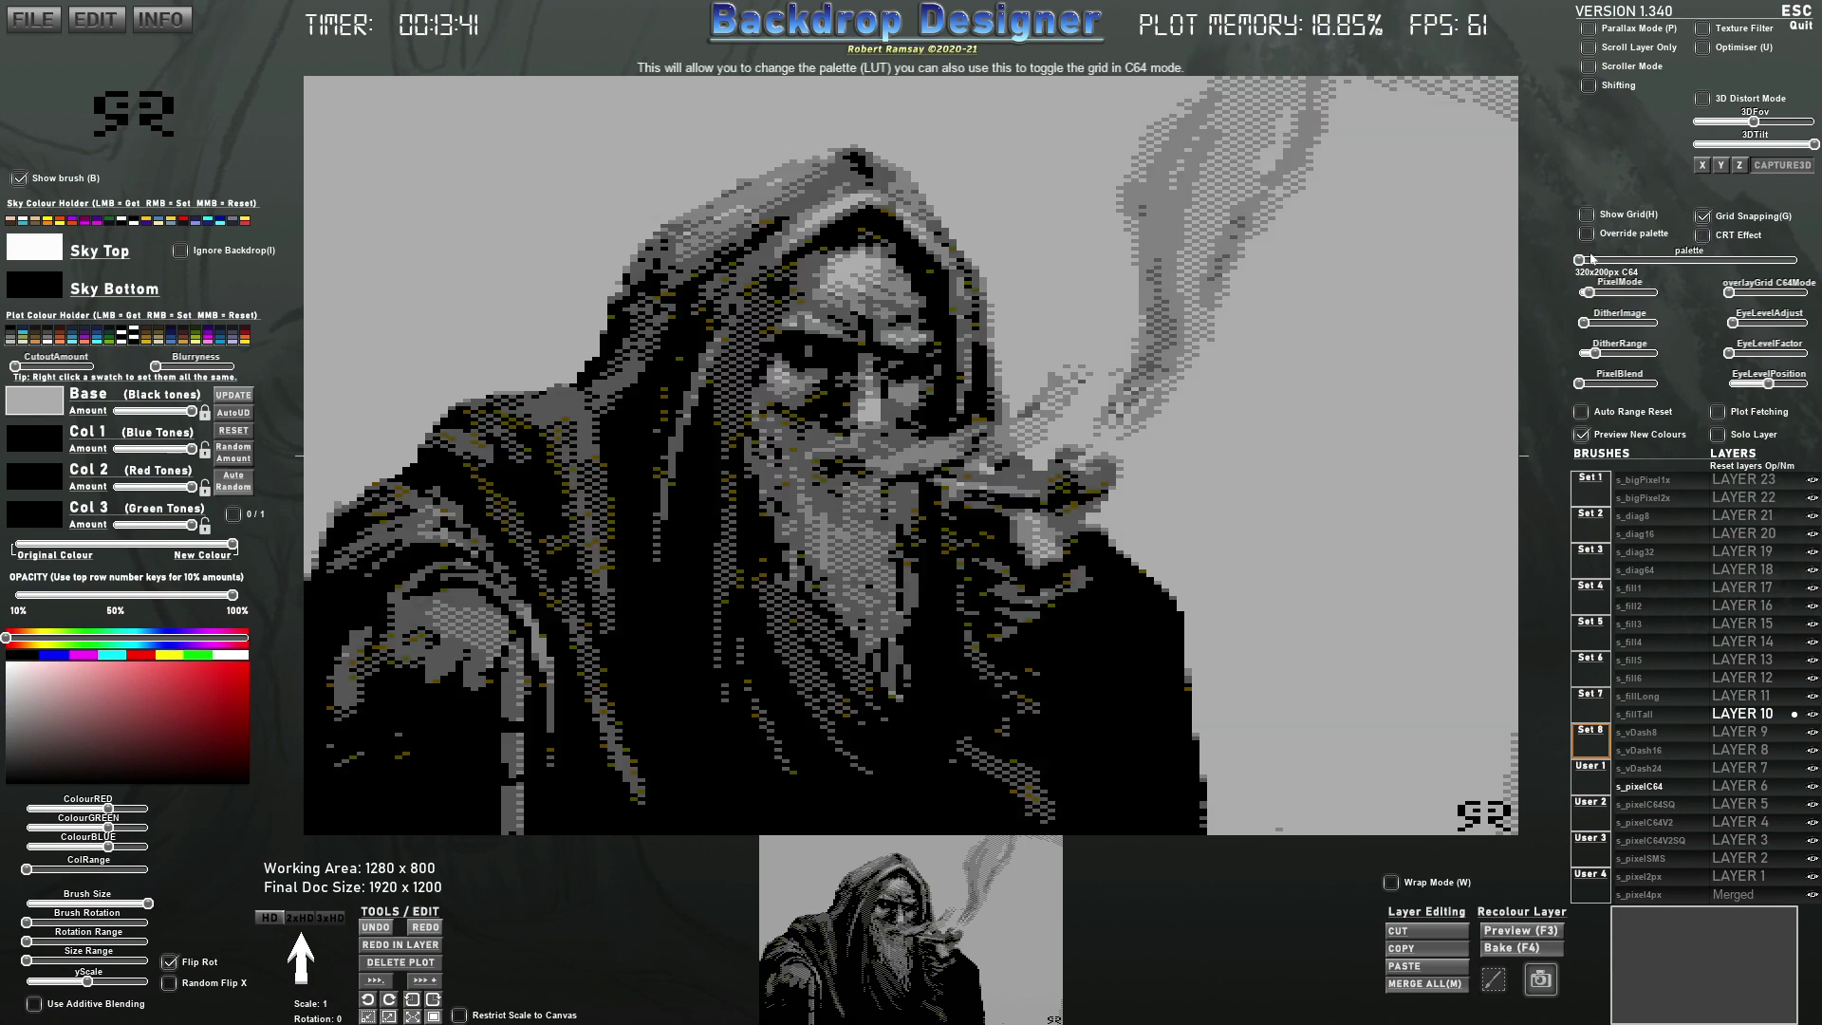
Try the 640x400px C64V2 pixel mode on the portrait and return to 320x200px C64.
drag(1588, 292, 1600, 292)
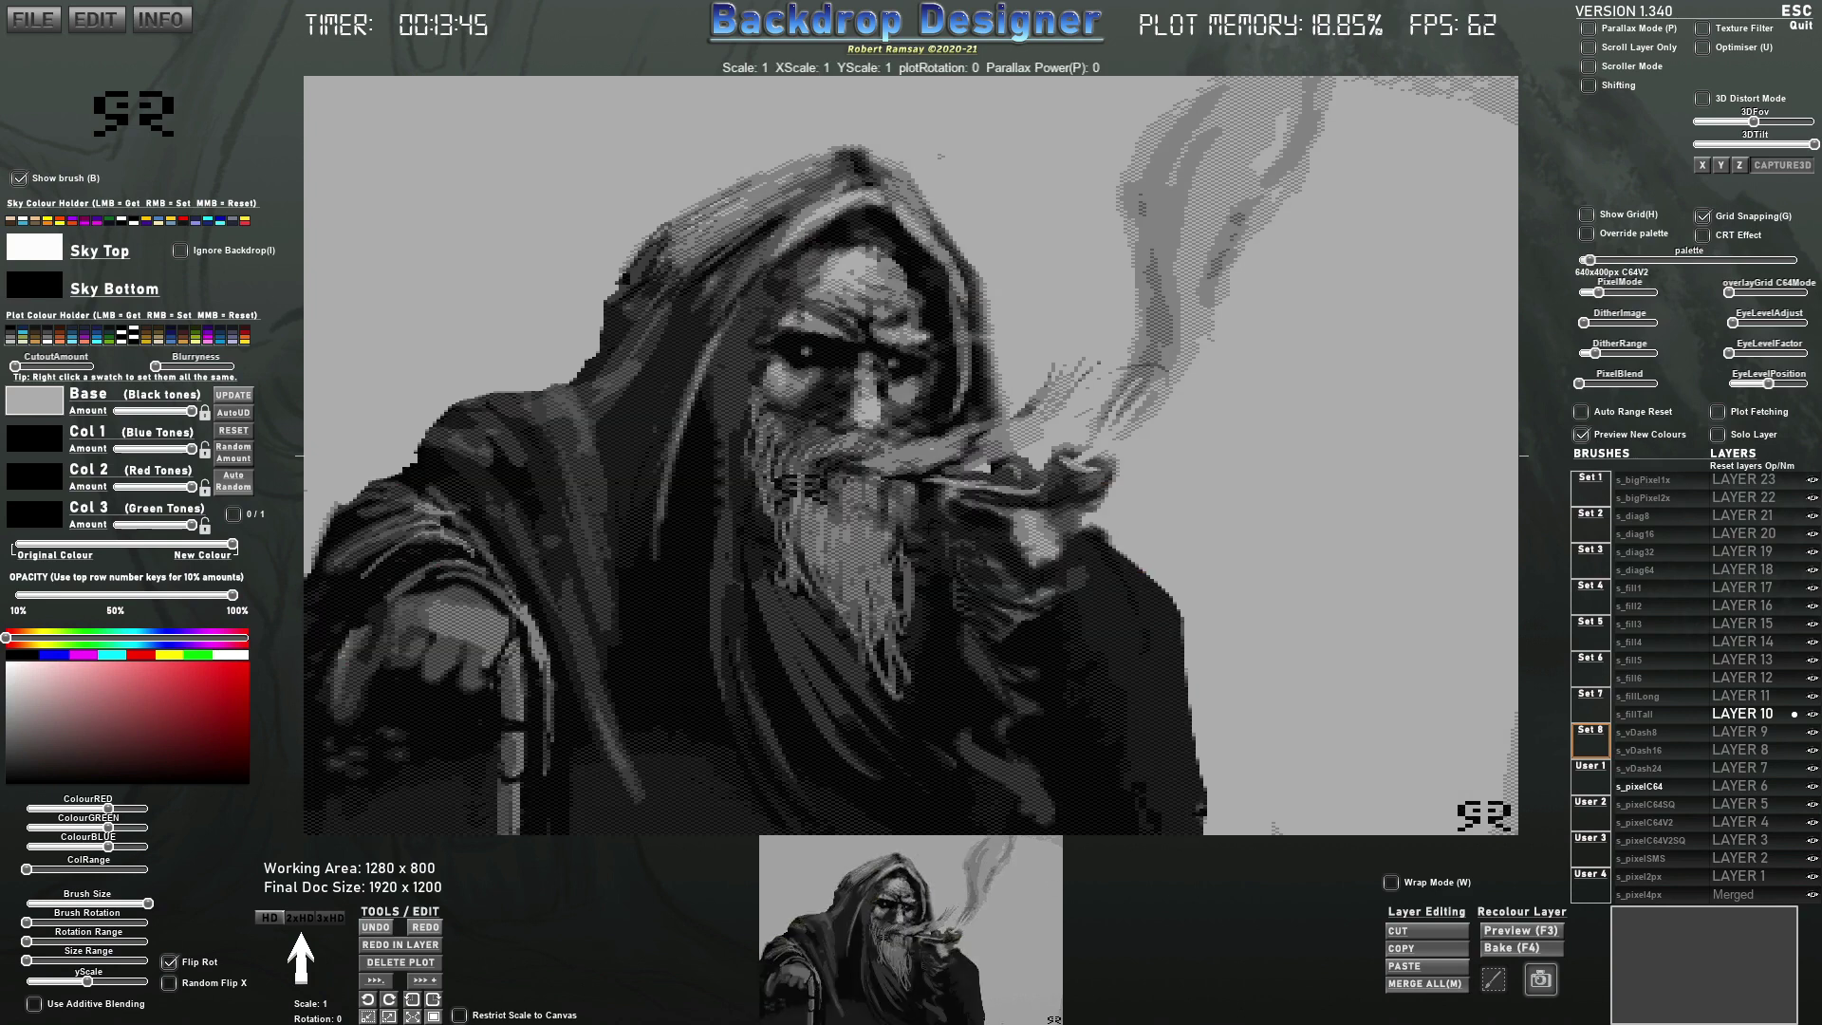
drag(1600, 292, 1587, 293)
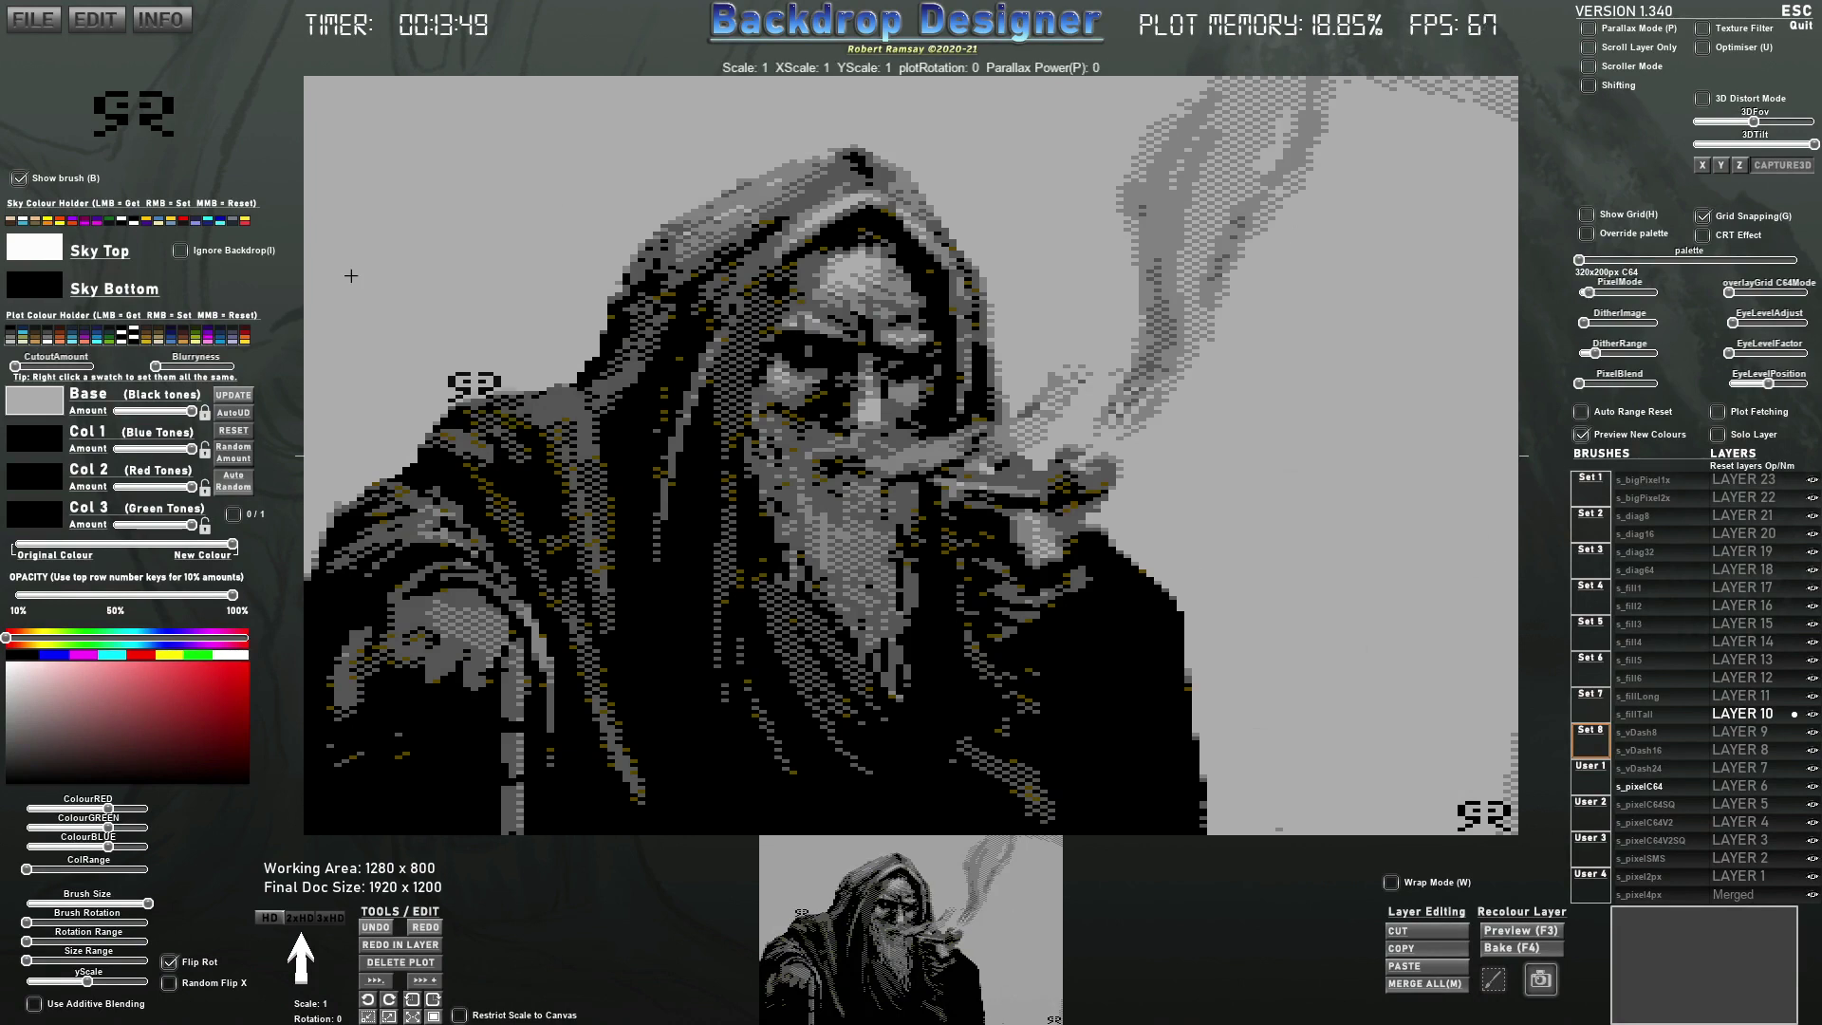
click(1180, 185)
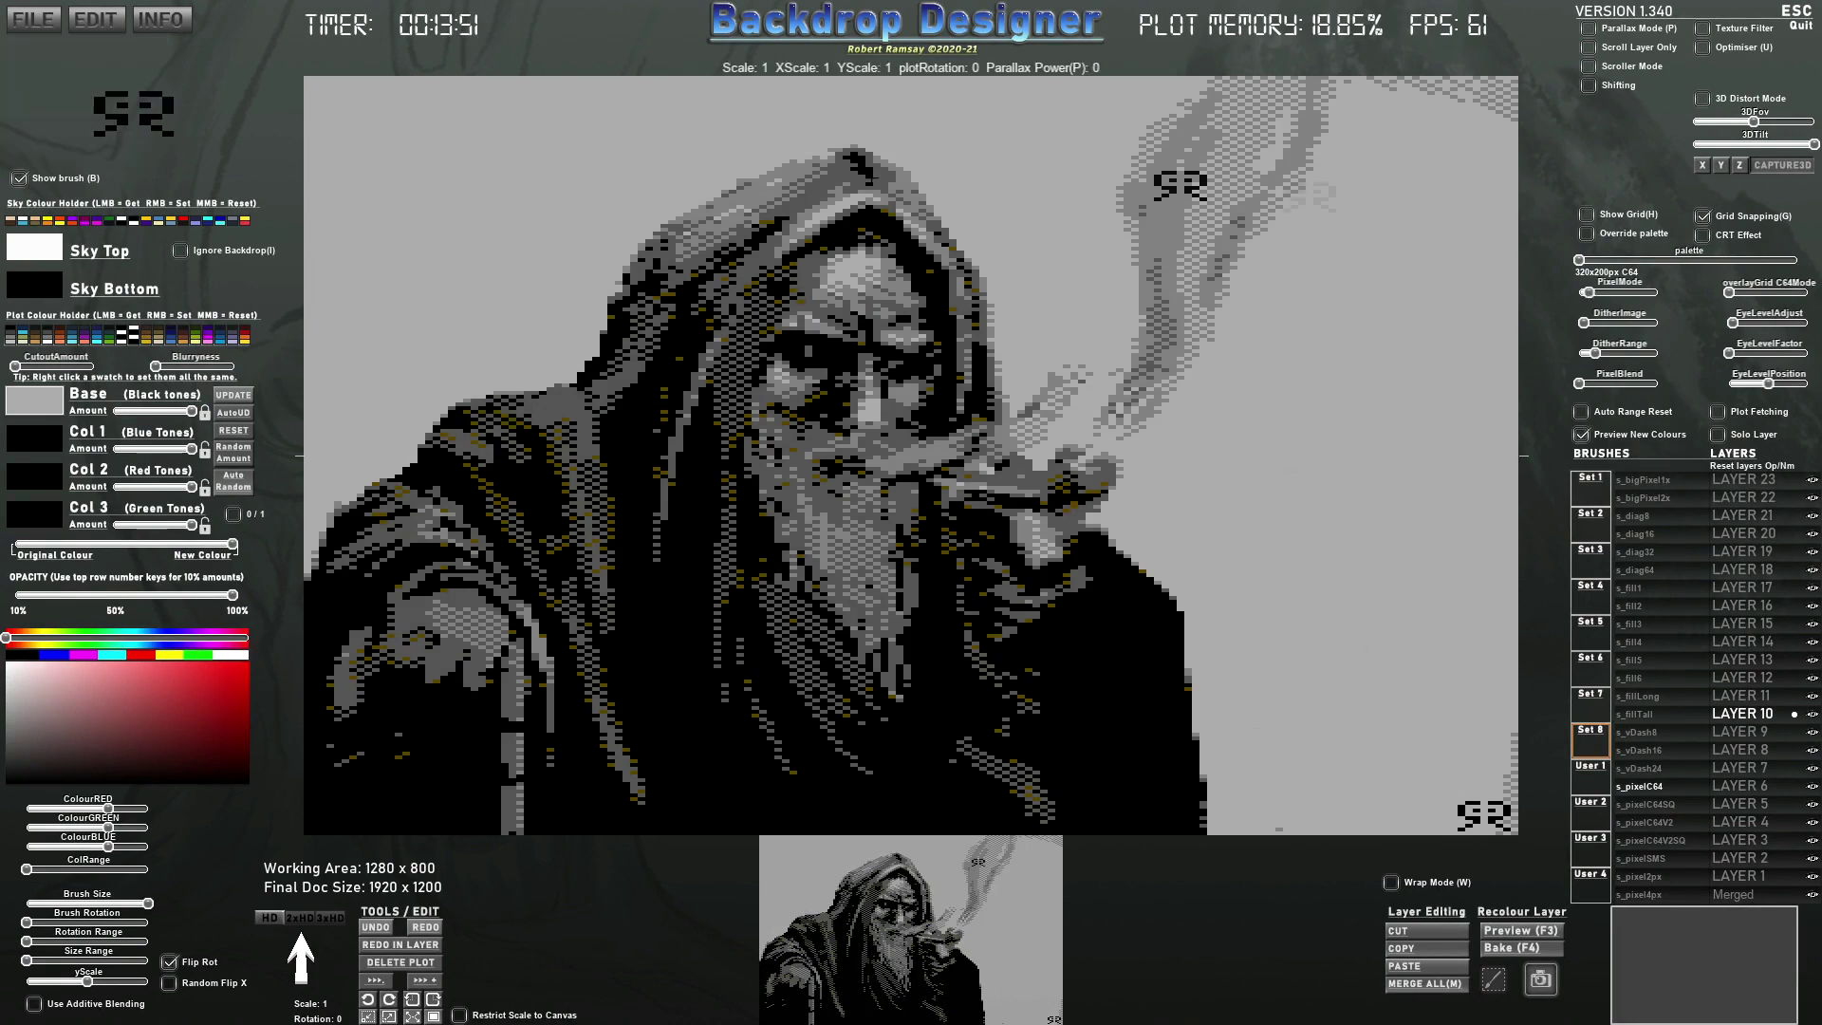
Toggle the CRT effect on and off, and change the pixel mode to 640x400px C64V2.
click(1704, 236)
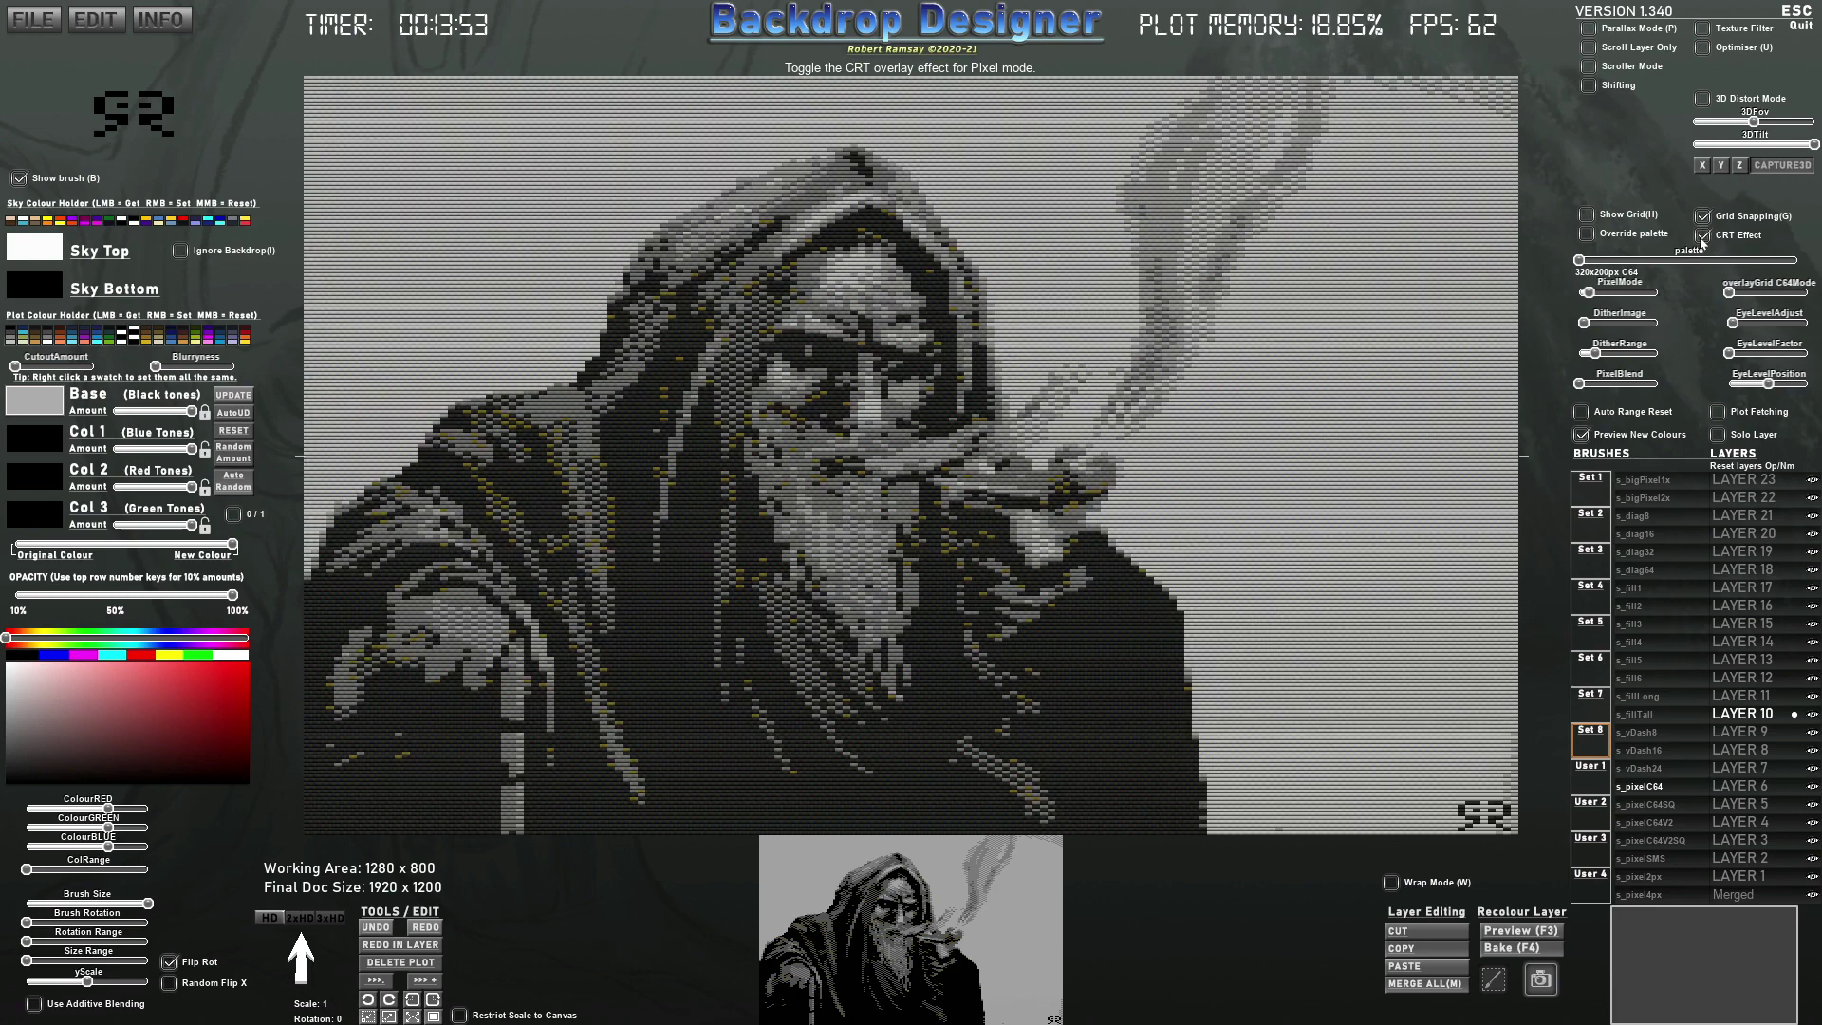
click(1703, 236)
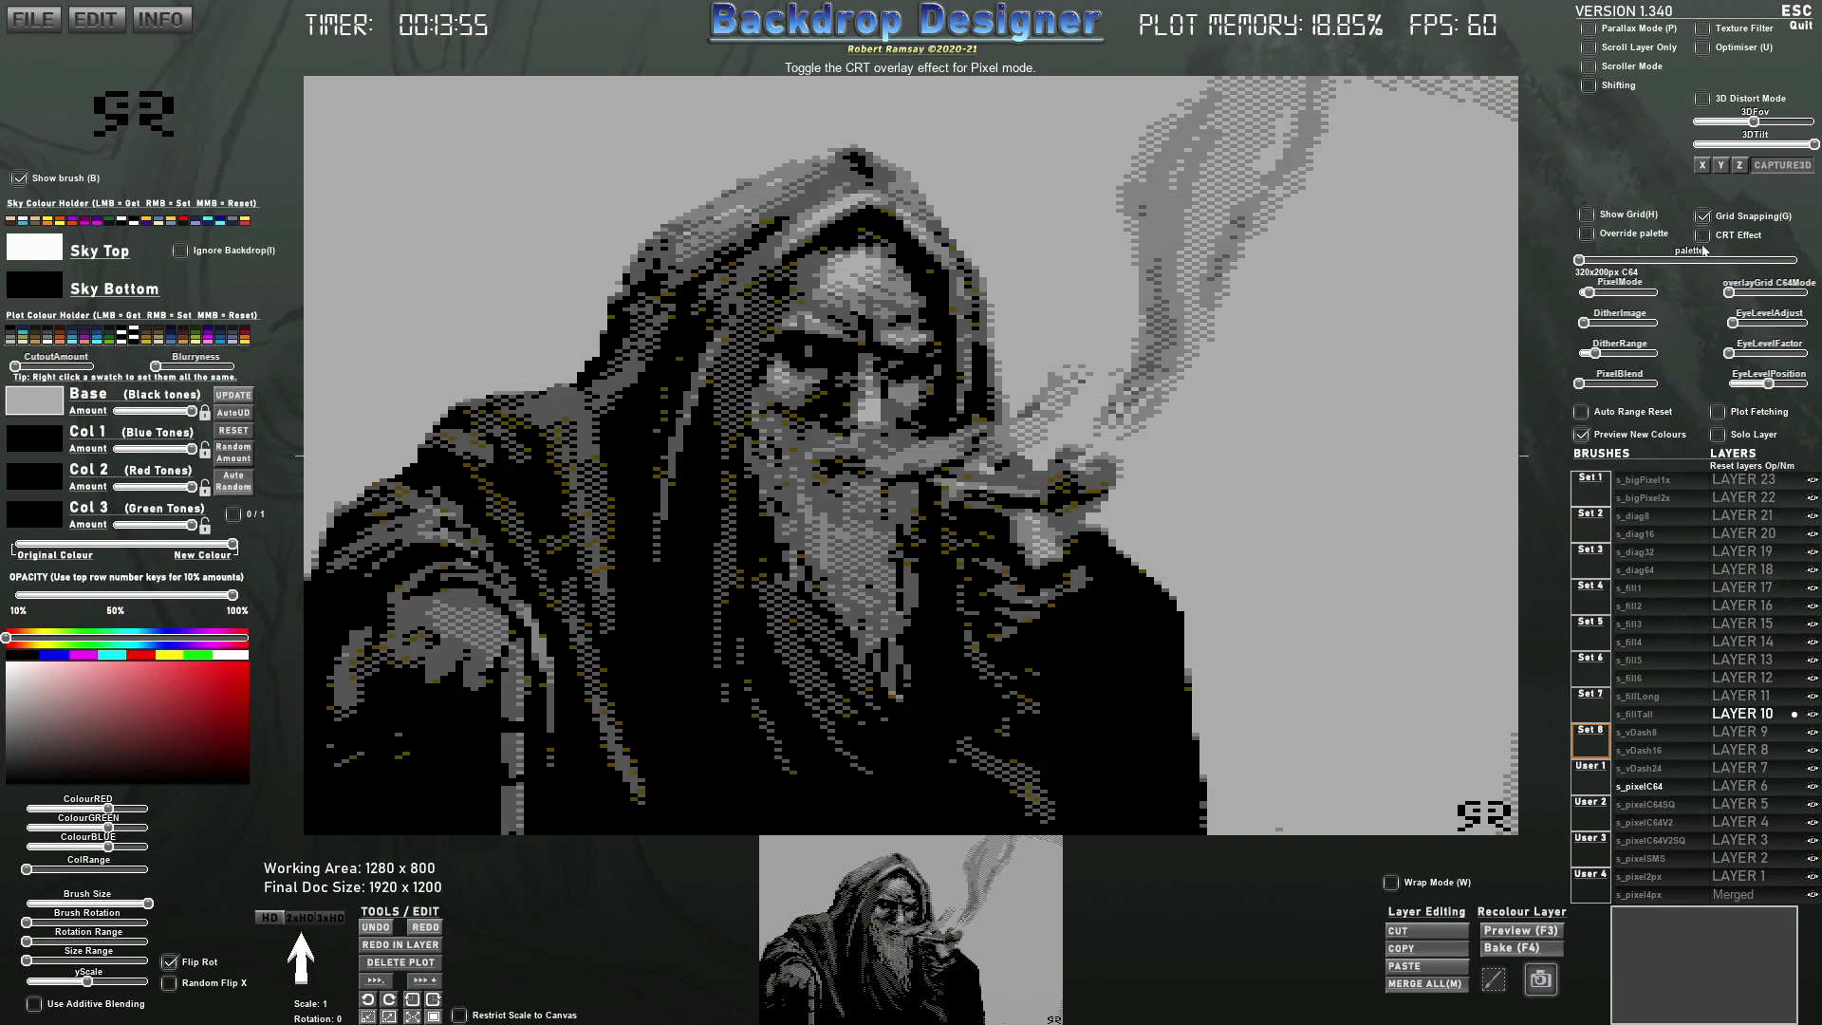
drag(1590, 299, 1613, 296)
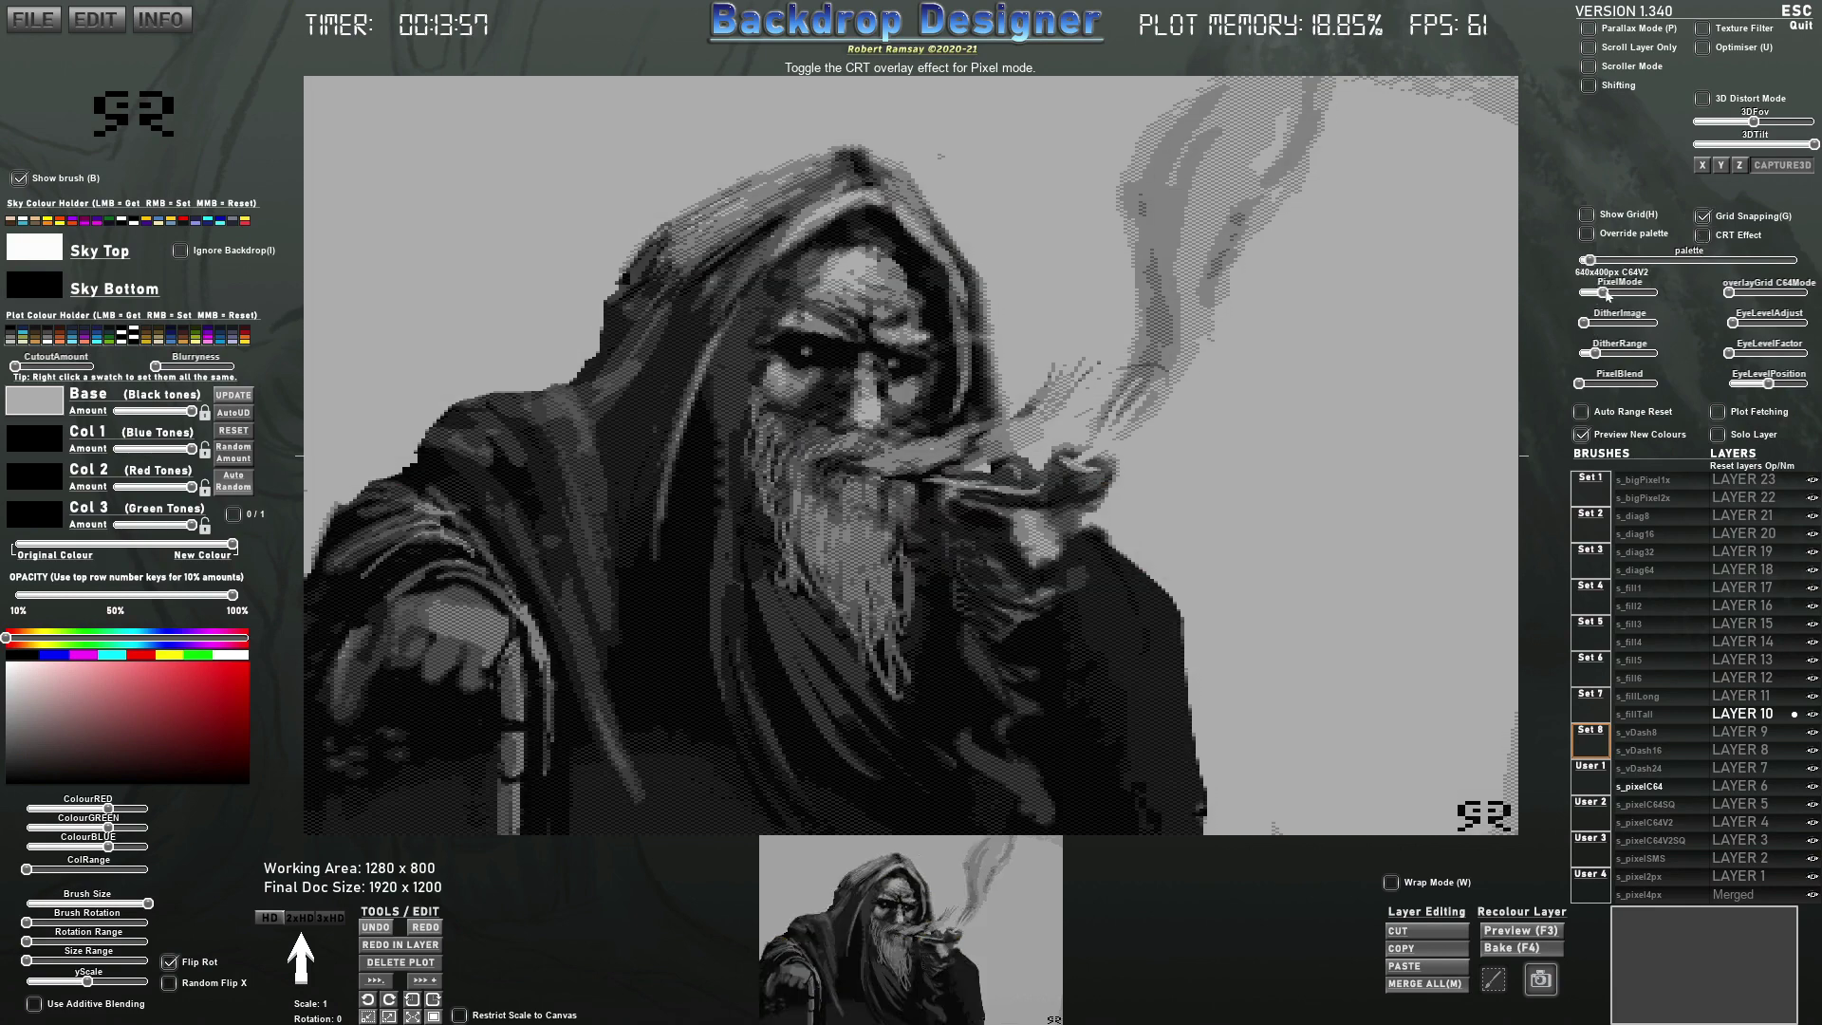